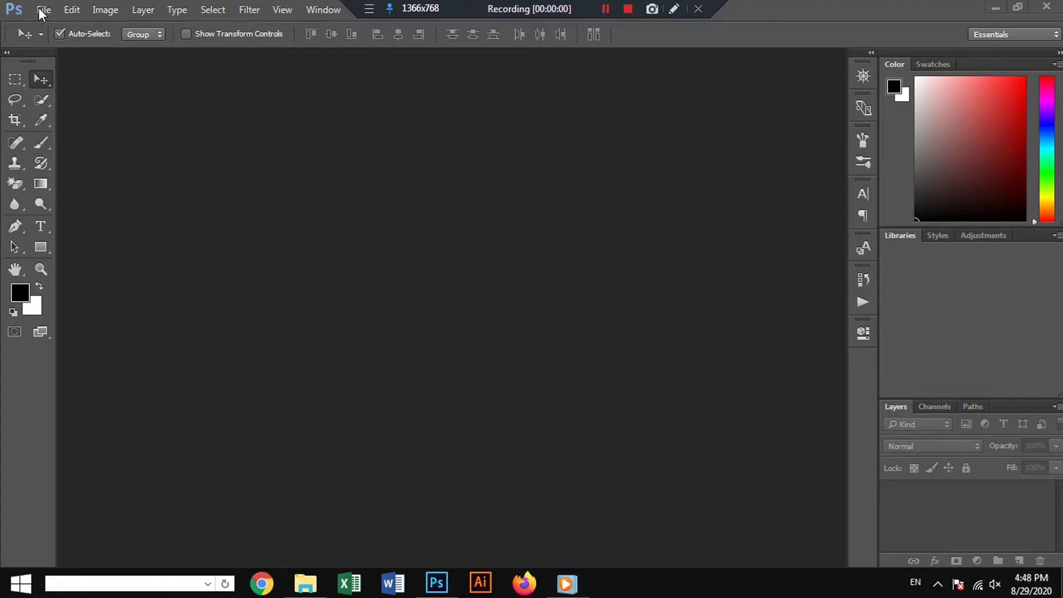
Step: Start a new blank document sized 1920 × 1080 pixels at 300 ppi
left_click(43, 10)
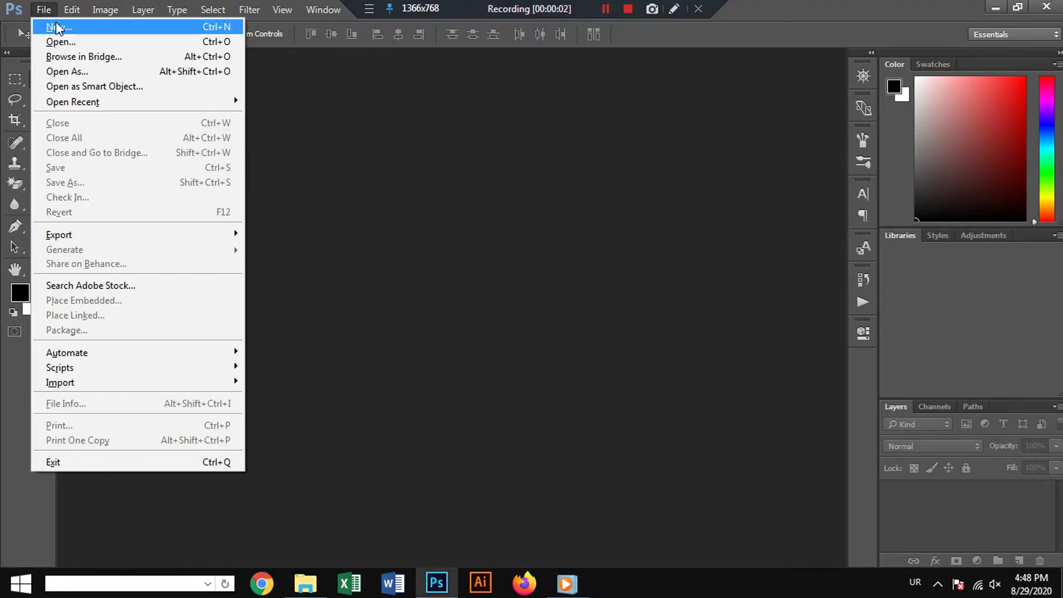
left_click(57, 27)
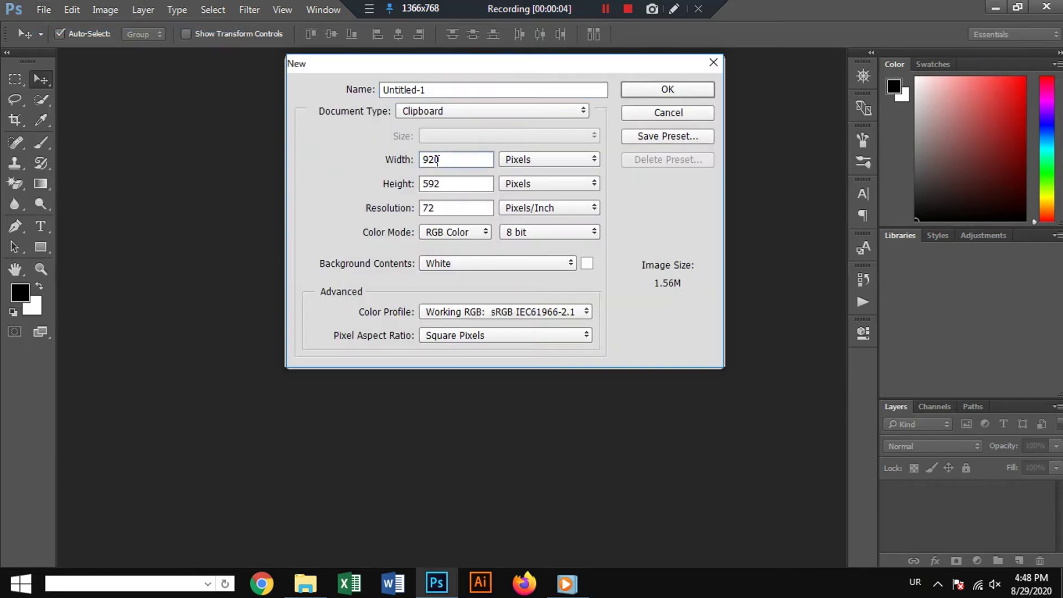
double_click(421, 161)
type("192")
type("0")
double_click(443, 183)
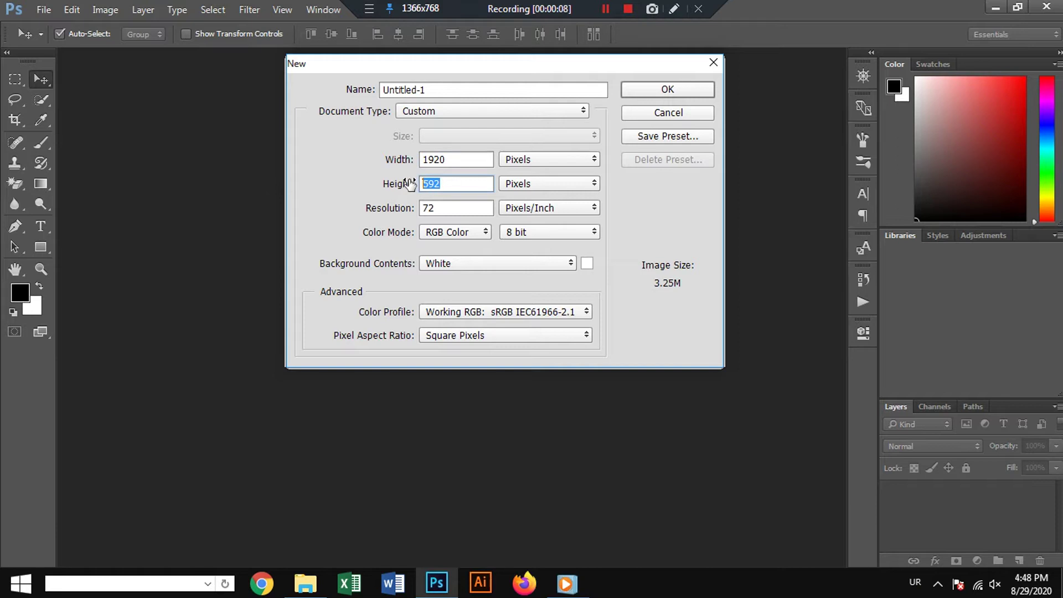
type("1080")
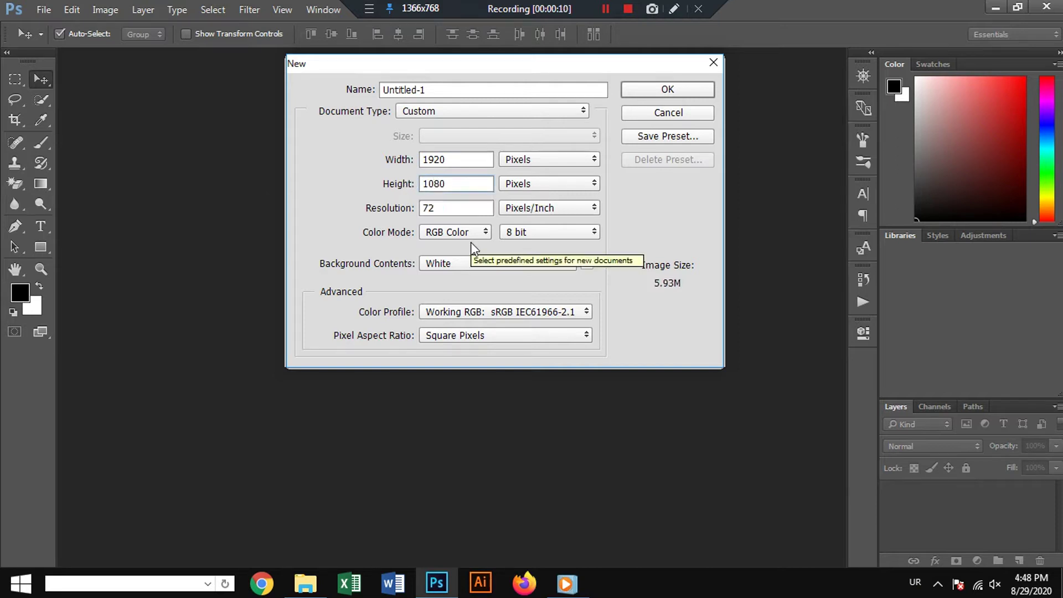
double_click(437, 206)
type("300")
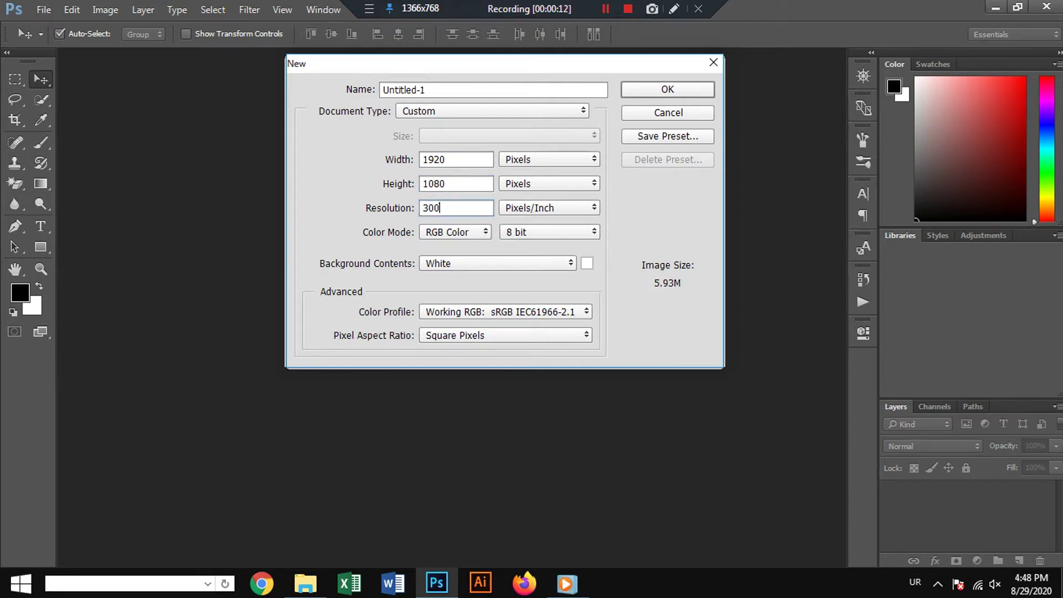
left_click(664, 91)
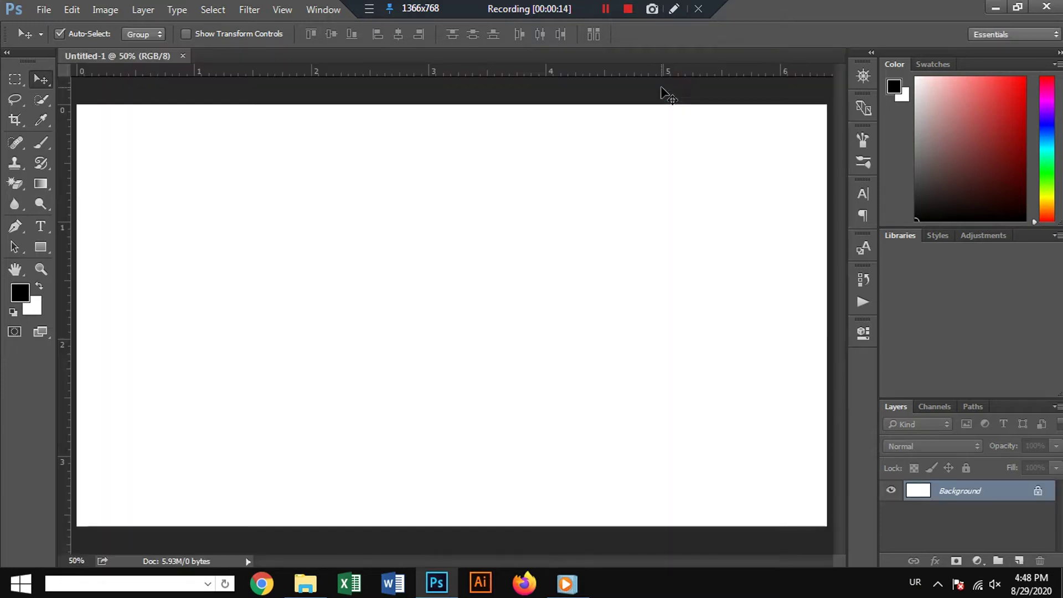
Step: Add a Gradient Fill layer and scroll through the gradient presets
left_click(976, 560)
left_click(974, 244)
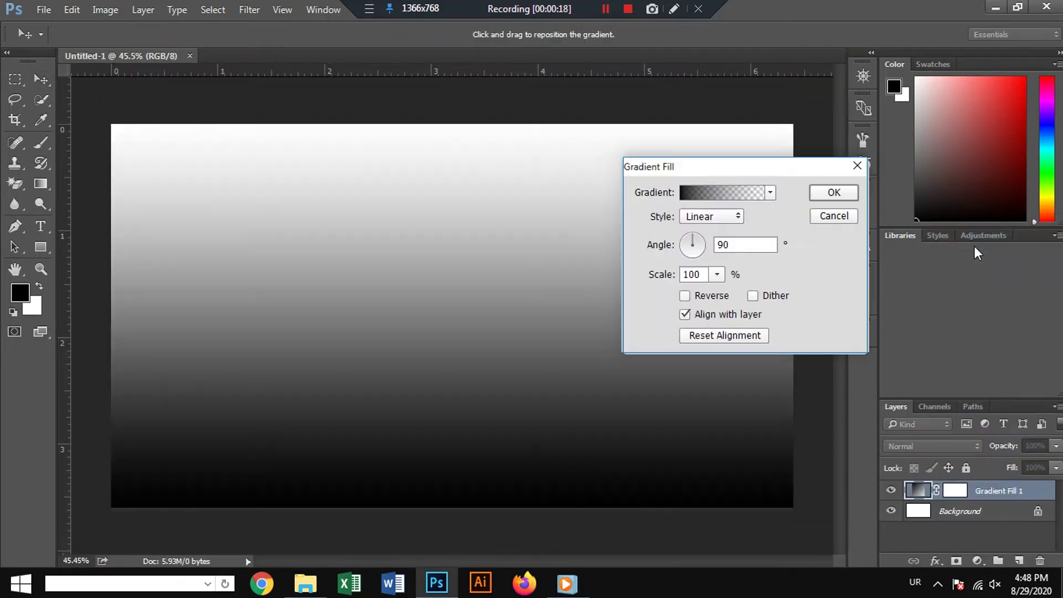
left_click(708, 188)
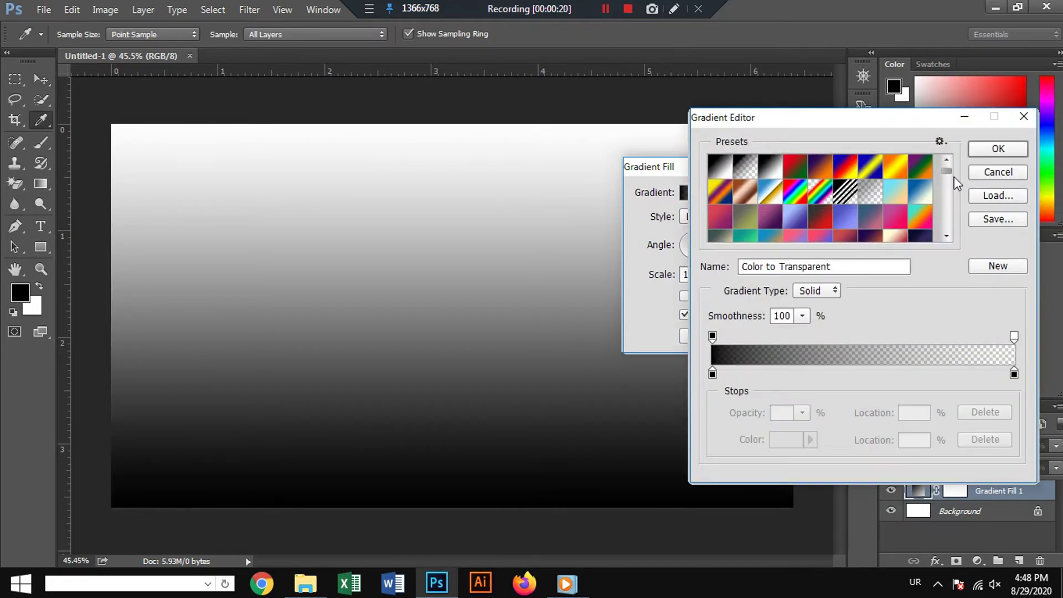
scroll(951, 187, "down", 1)
scroll(950, 214, "down", 2)
scroll(949, 214, "down", 1)
scroll(950, 214, "down", 2)
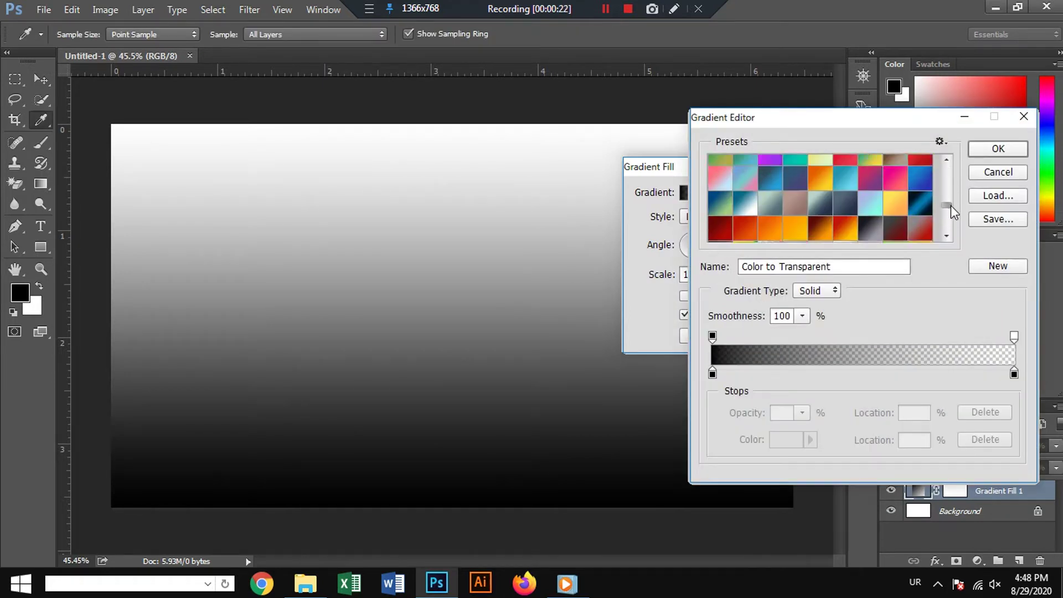
scroll(950, 205, "down", 2)
Step: Try several gradient presets, including Fire #9
left_click(947, 235)
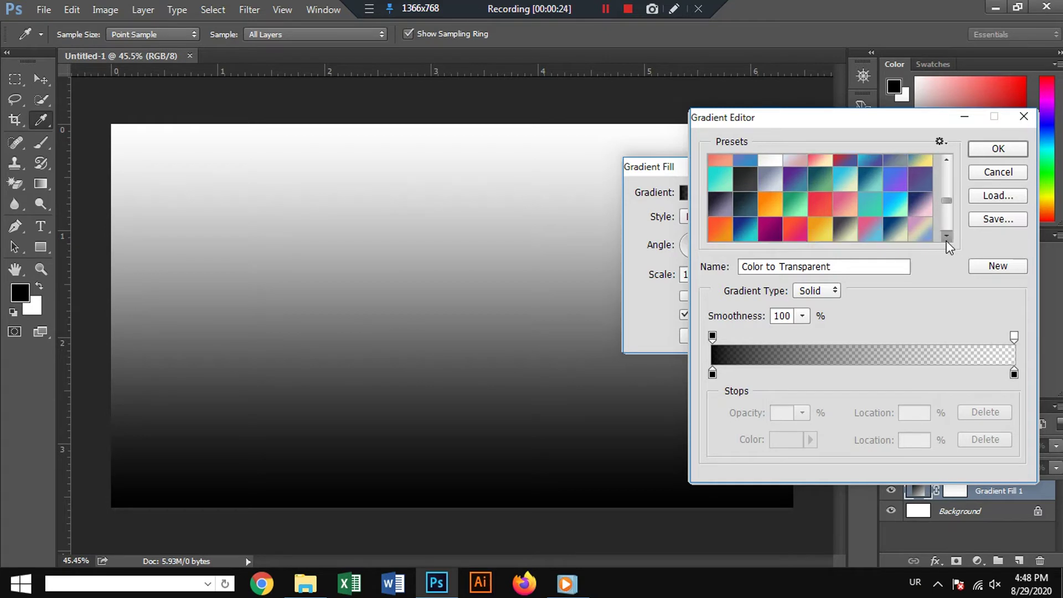
left_click(947, 236)
left_click(946, 236)
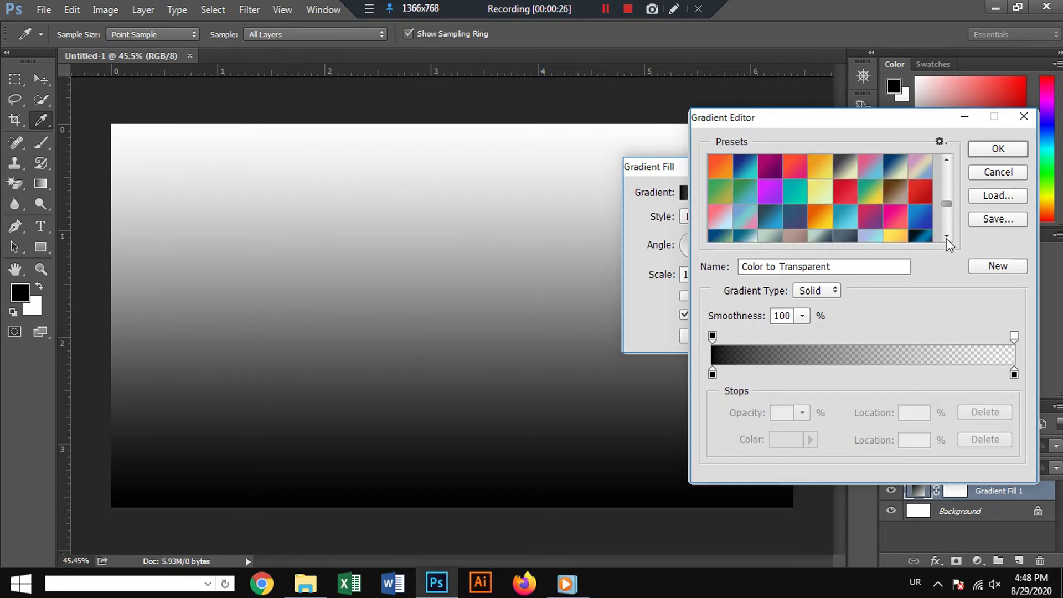
left_click(946, 236)
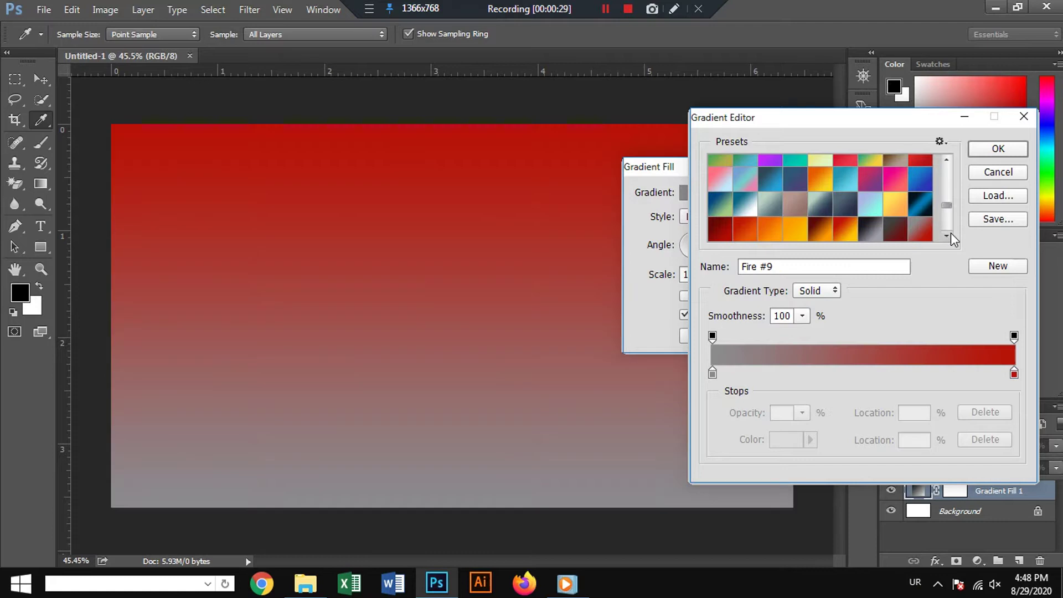
left_click(948, 236)
left_click(947, 236)
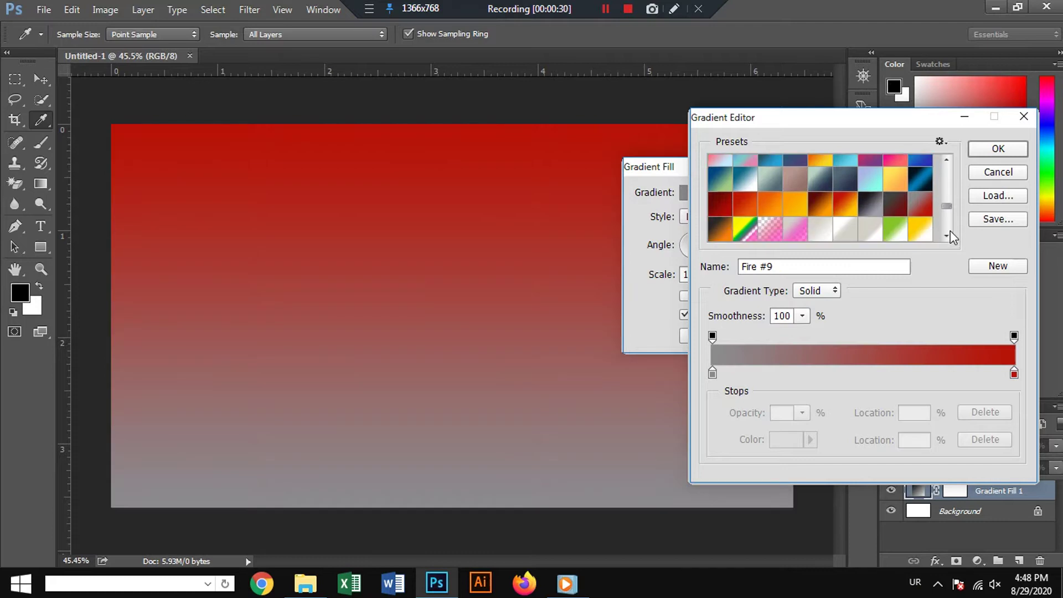
left_click(949, 234)
left_click(948, 235)
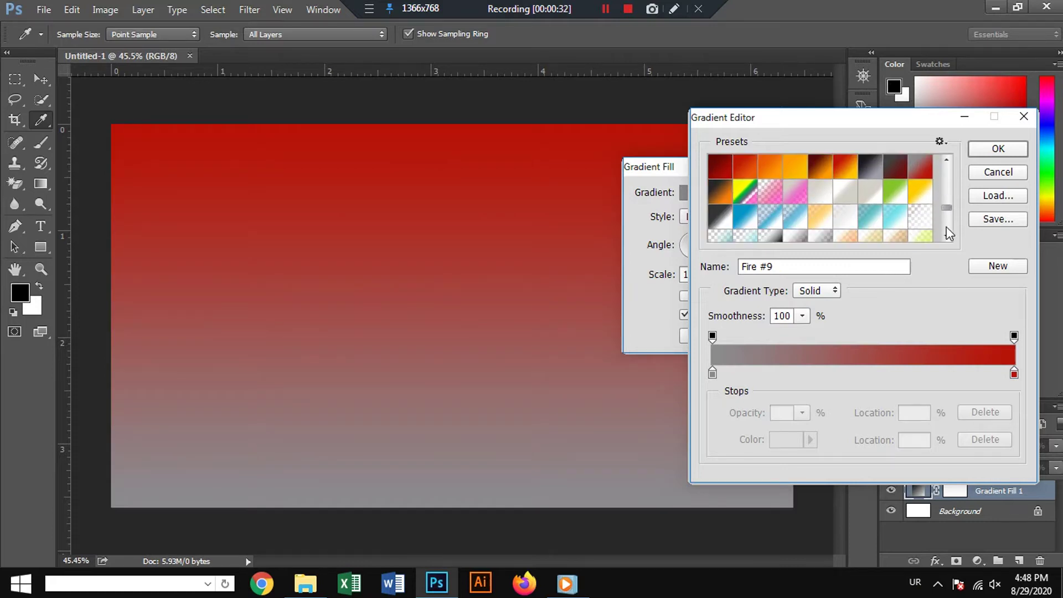
left_click_drag(944, 205, 946, 197)
Step: Try the Virgin preset, then settle on the pink-to-lavender Almost gradient
left_click(933, 200)
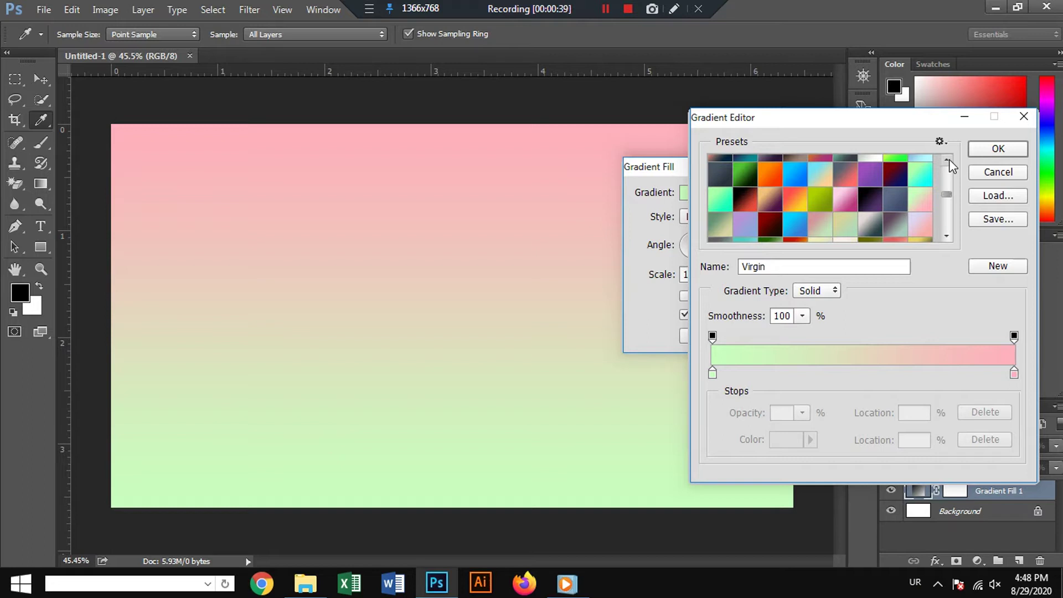
left_click(947, 162)
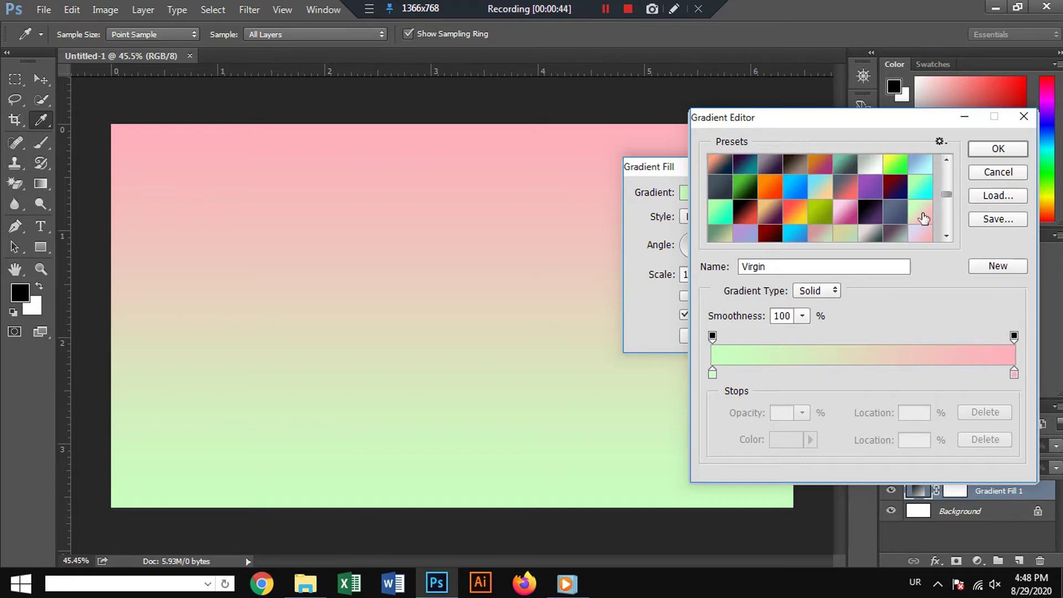
left_click(924, 235)
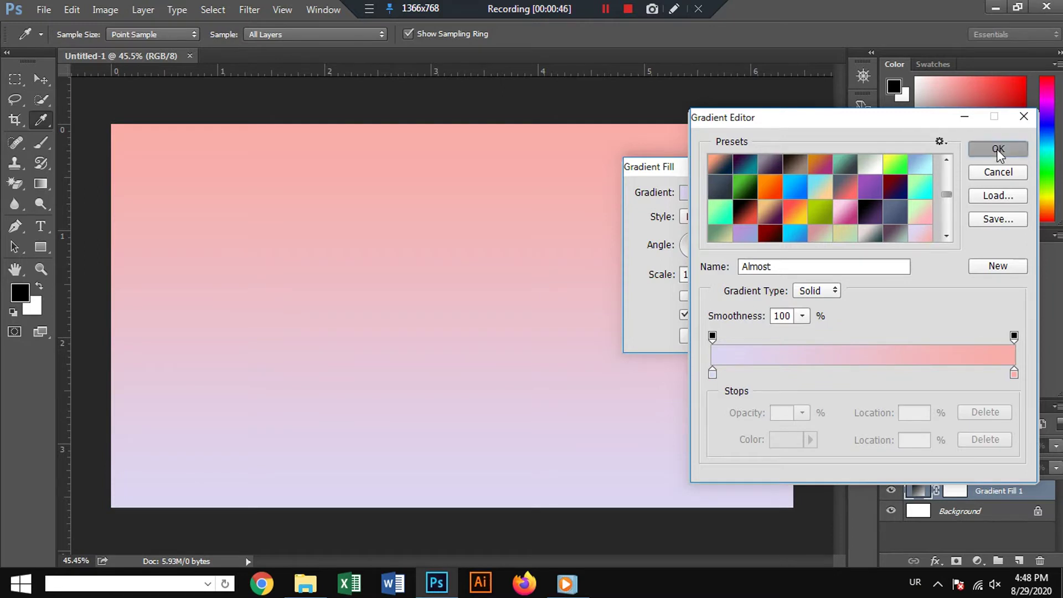
left_click(997, 148)
Step: Set the gradient style to Radial, reversed, with scale 585%
left_click(718, 217)
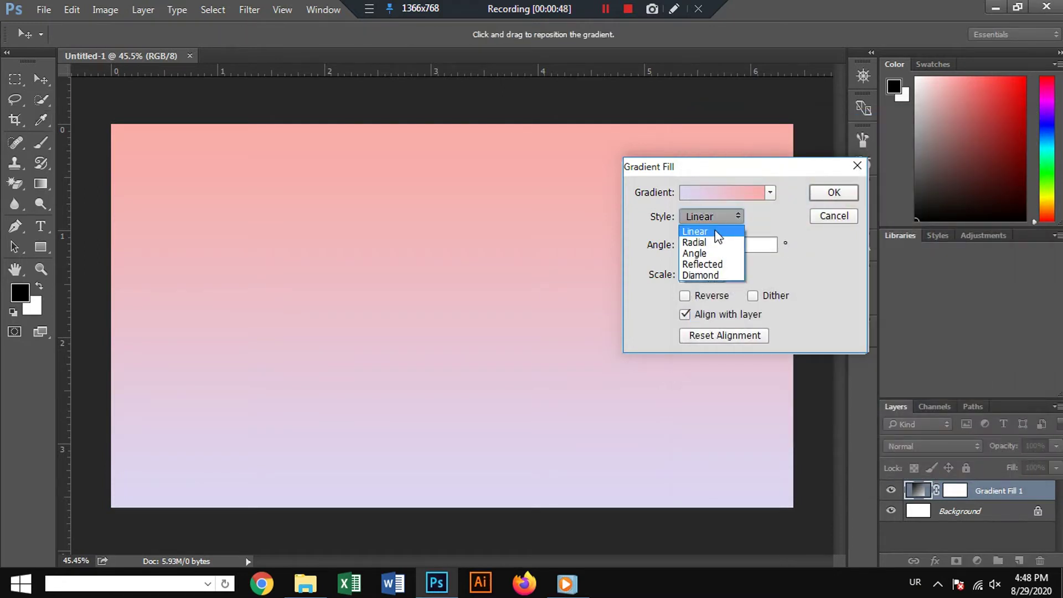
left_click(700, 240)
left_click(685, 295)
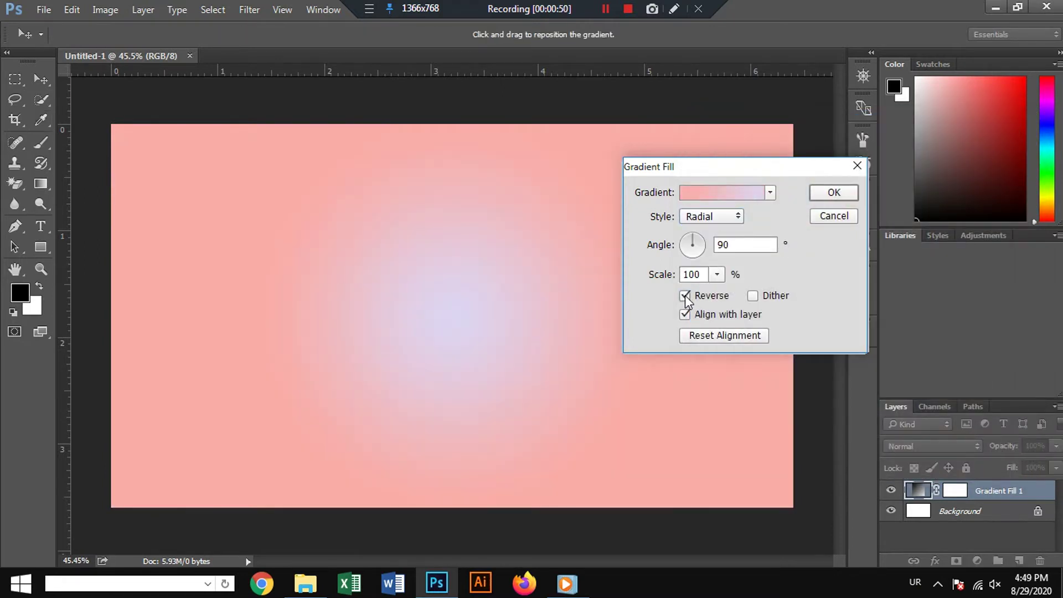
left_click(715, 278)
left_click_drag(720, 293, 751, 299)
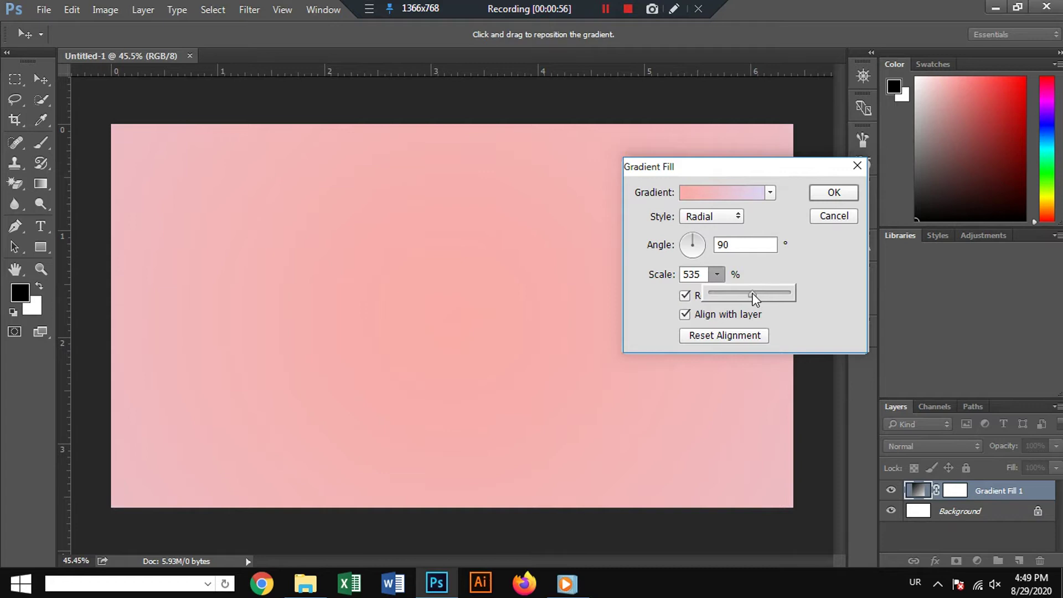
left_click_drag(754, 299, 758, 299)
Step: Recheck the presets, keep the Almost gradient, and apply the fill layer
left_click(759, 194)
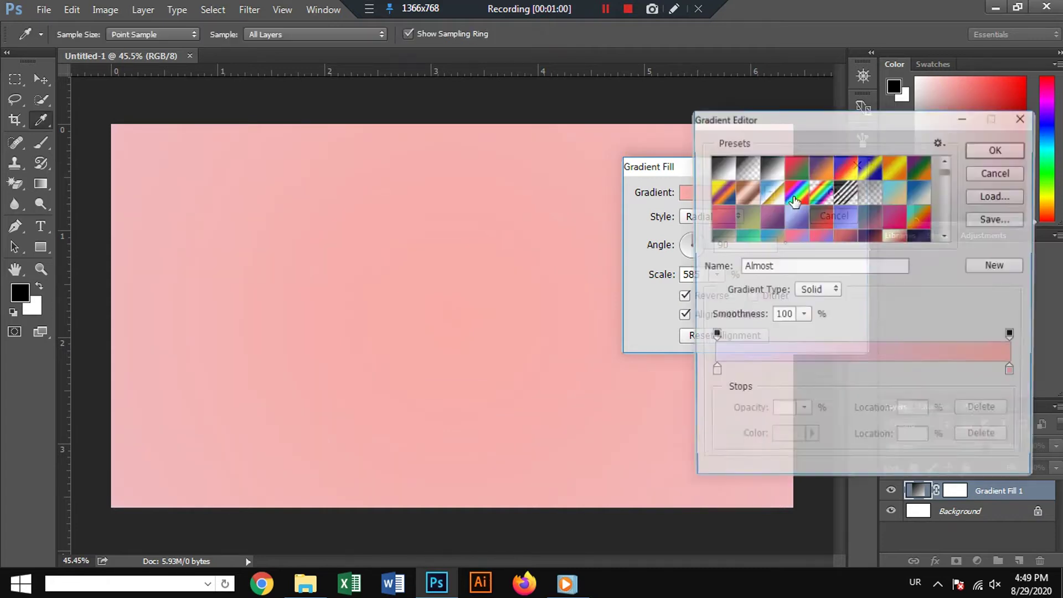
left_click_drag(947, 172, 951, 195)
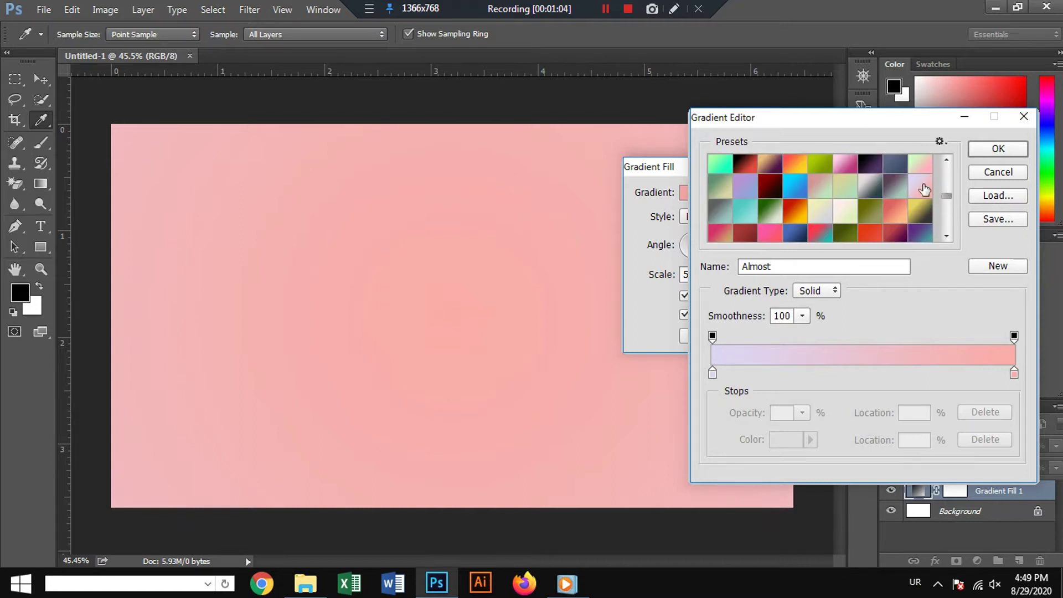
left_click(921, 166)
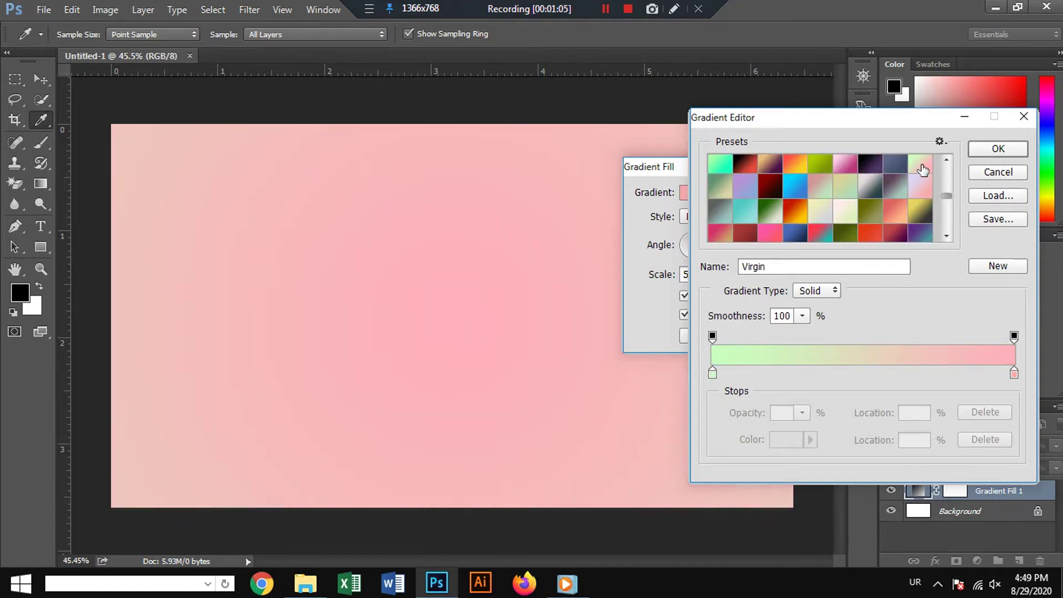
left_click(920, 189)
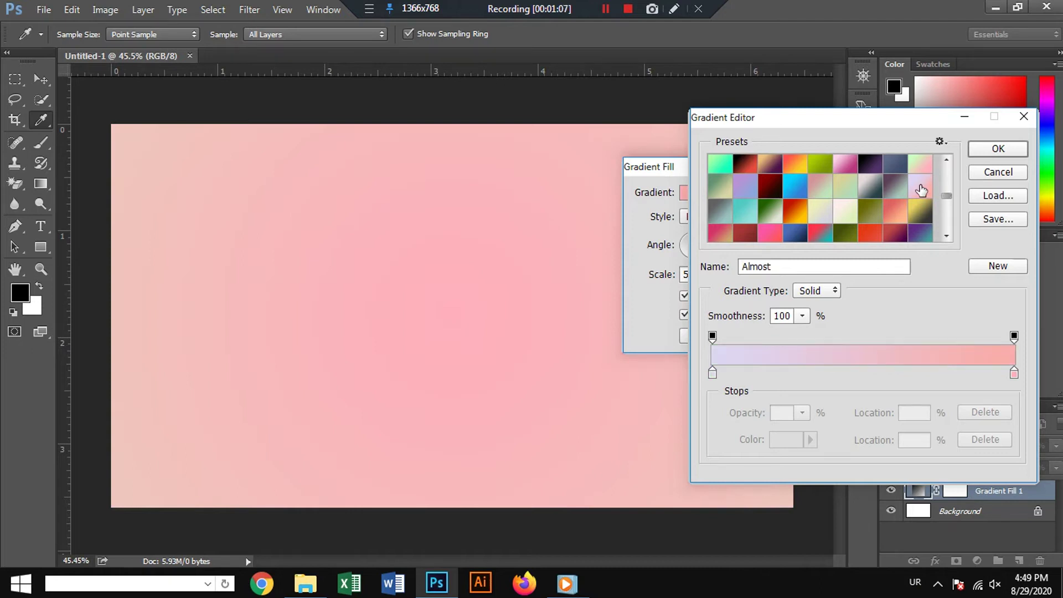
left_click(985, 154)
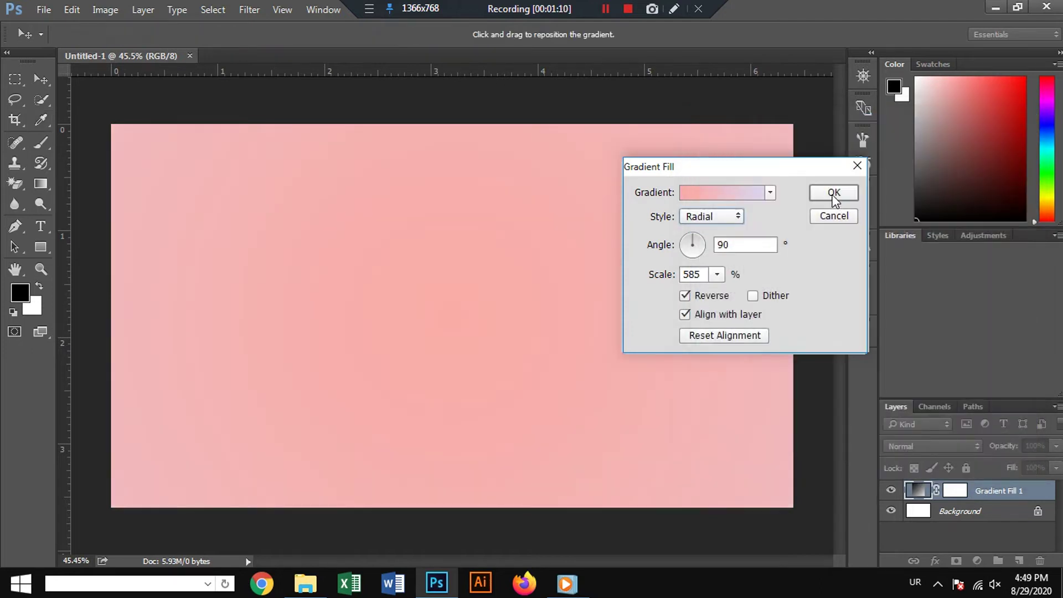
left_click(833, 193)
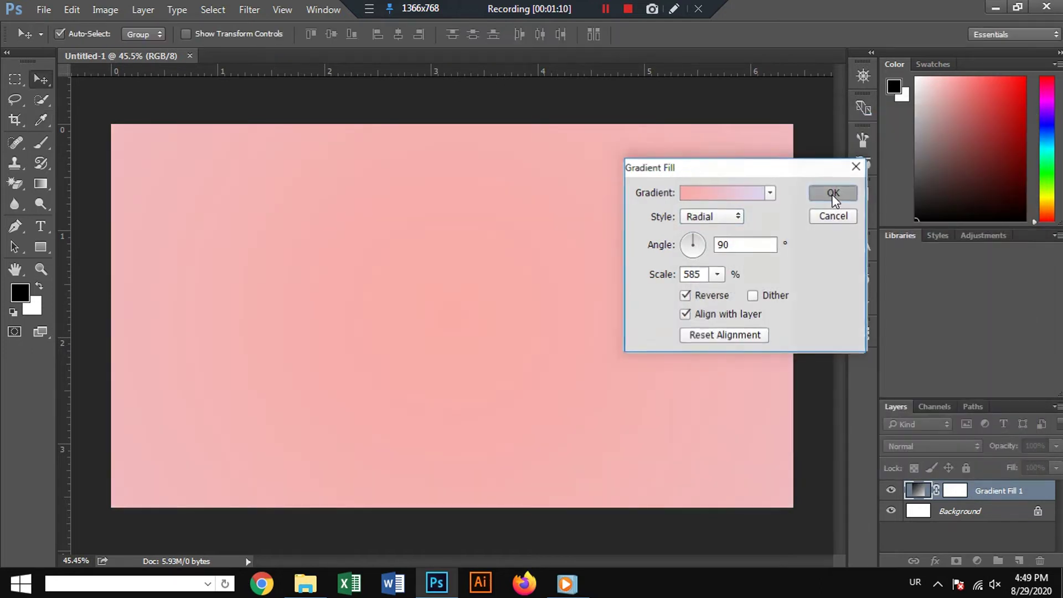
Step: Open the cracked egg PNG, drag it into the poster, and close it unsaved
left_click(43, 8)
left_click(58, 41)
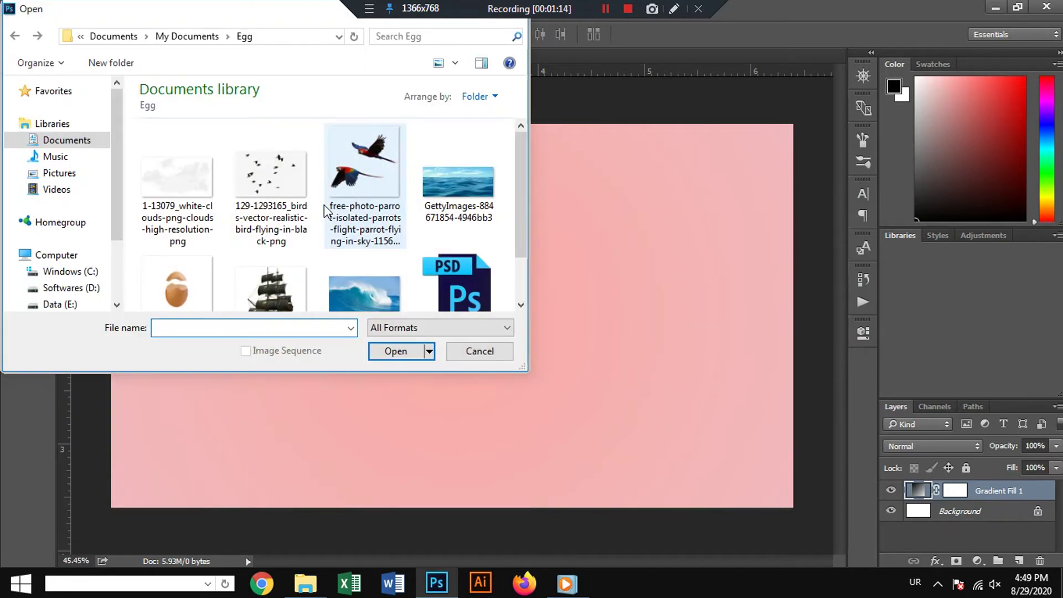
left_click(176, 287)
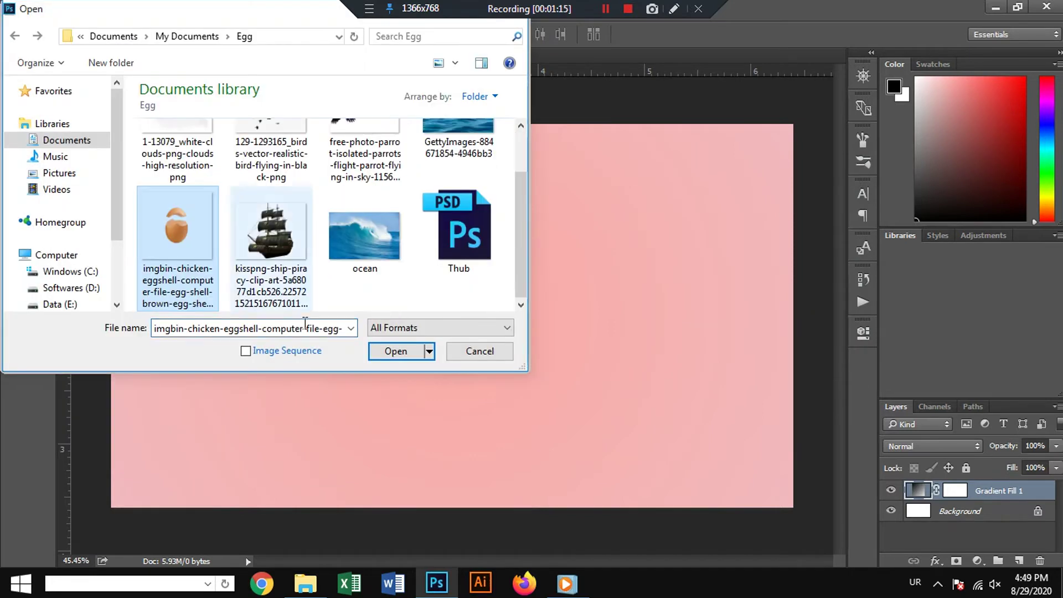
left_click(394, 352)
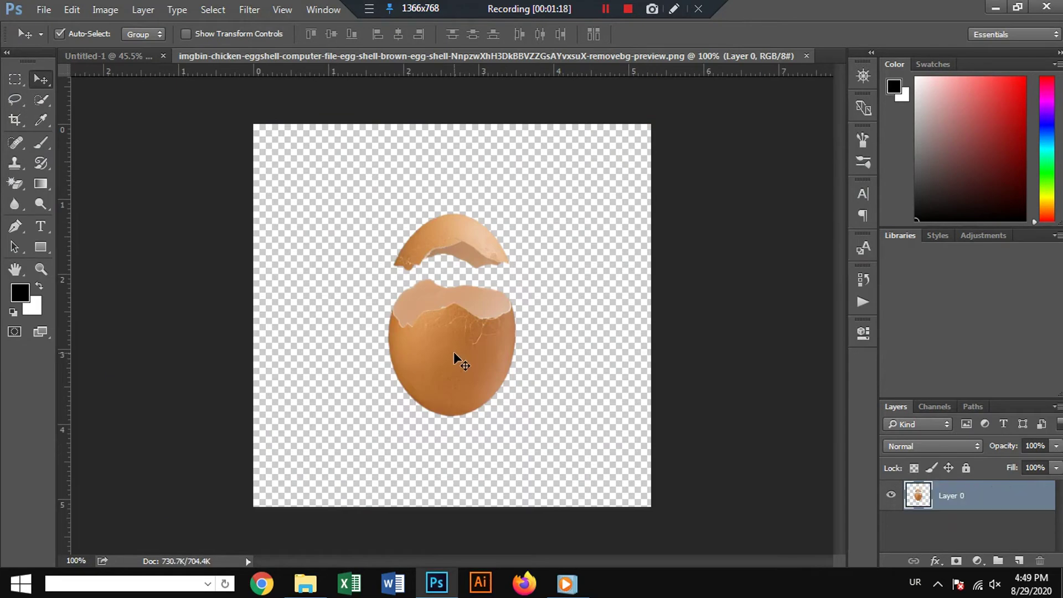
left_click_drag(455, 355, 806, 58)
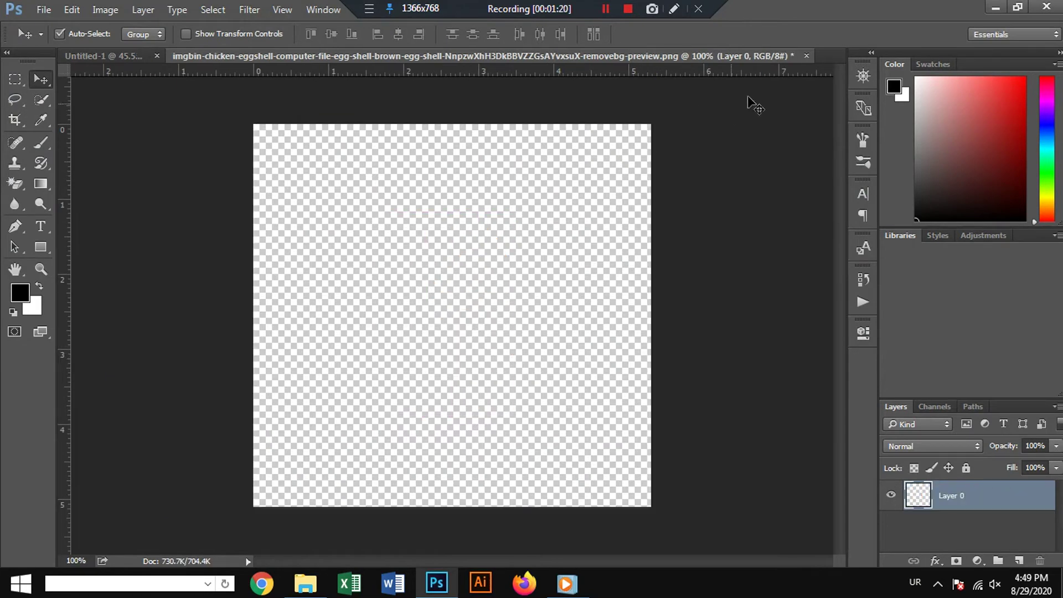
left_click(806, 56)
left_click(534, 231)
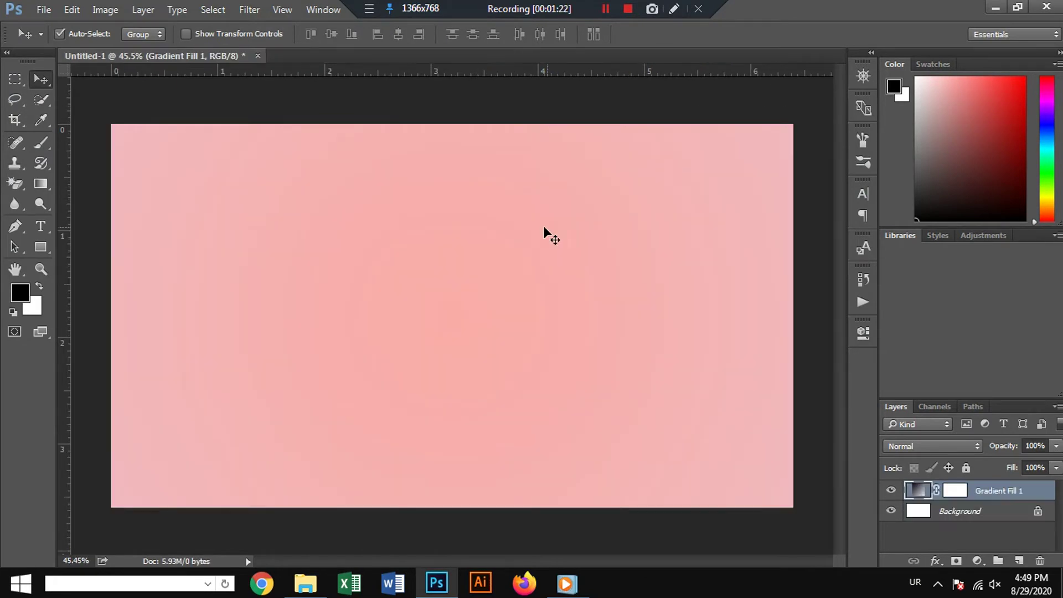
mouse_move(489, 246)
left_mouse_down()
mouse_move(454, 354)
mouse_move(524, 422)
left_mouse_up()
Step: Free-transform the egg larger and centre it in the lower half
key("ctrl+t")
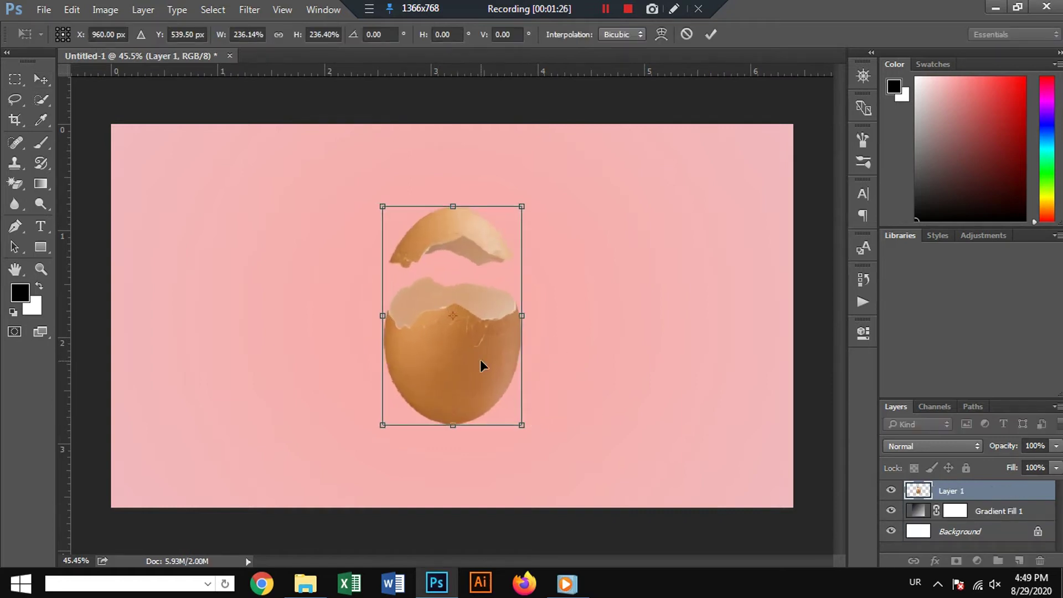
left_click_drag(480, 363, 477, 413)
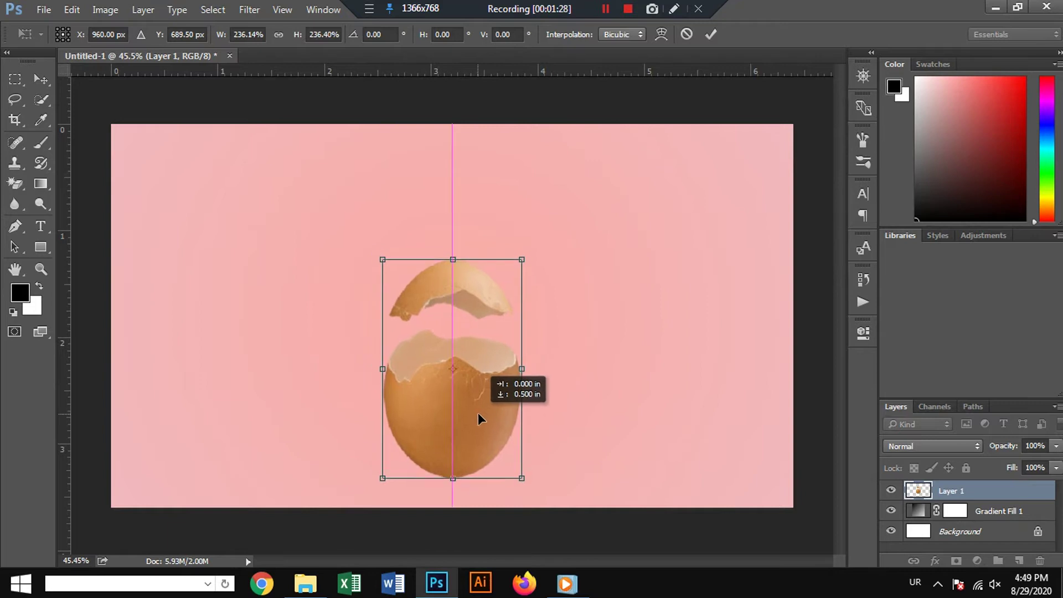
left_click_drag(521, 478, 526, 487)
left_click_drag(473, 421, 473, 427)
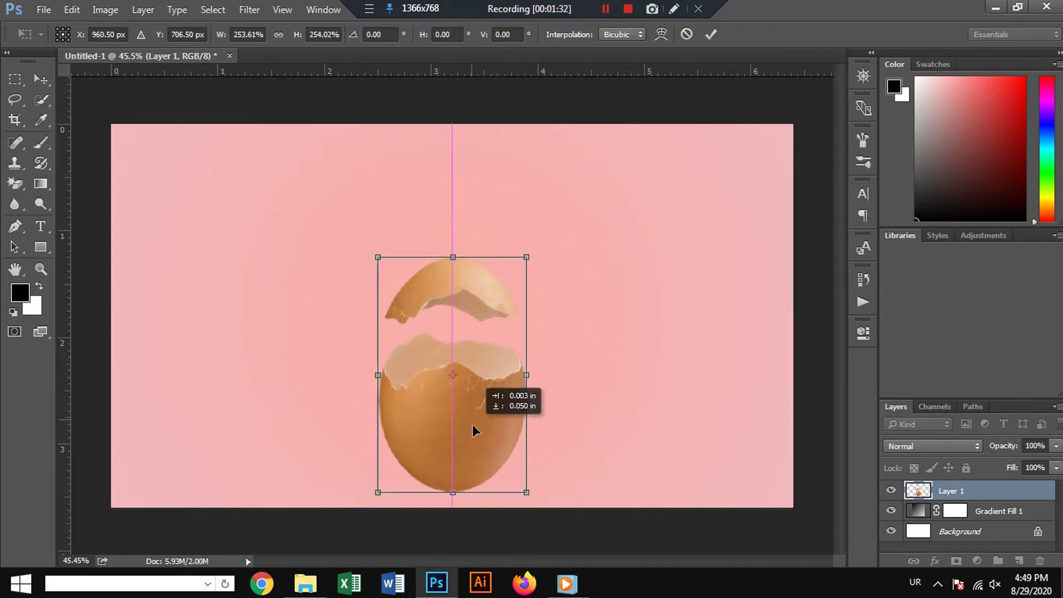
key("Return")
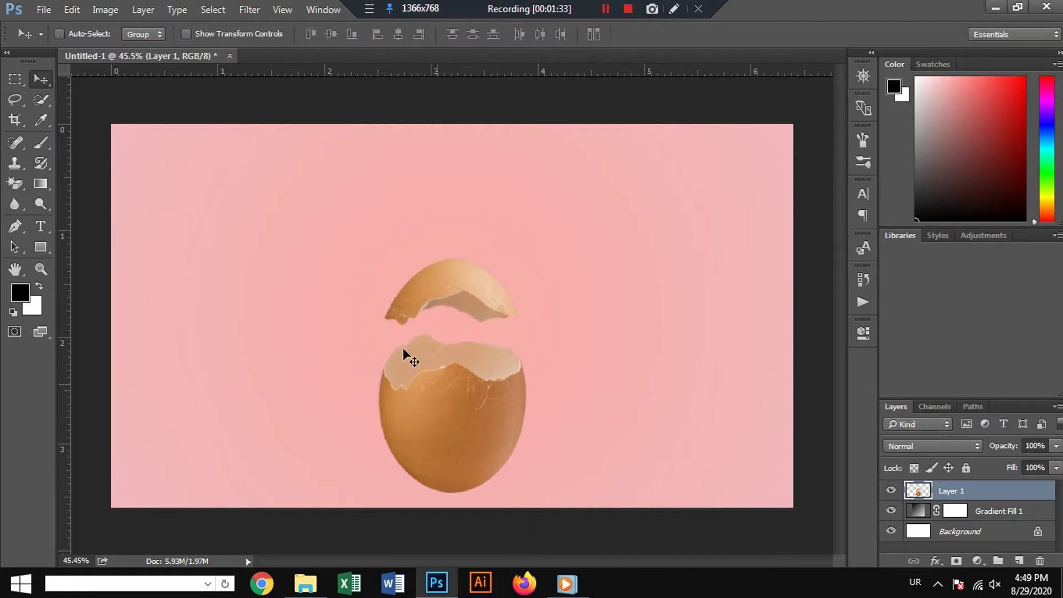
Step: Apply Hue/Saturation to the egg: hue -31, saturation +41, lightness +61
key("ctrl+u")
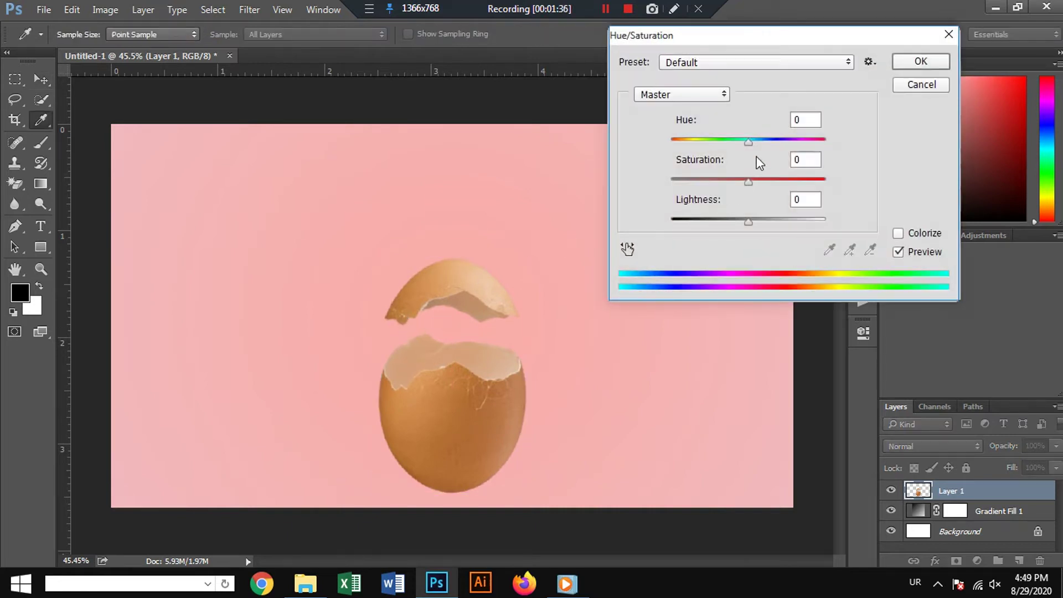
left_click_drag(748, 142, 717, 142)
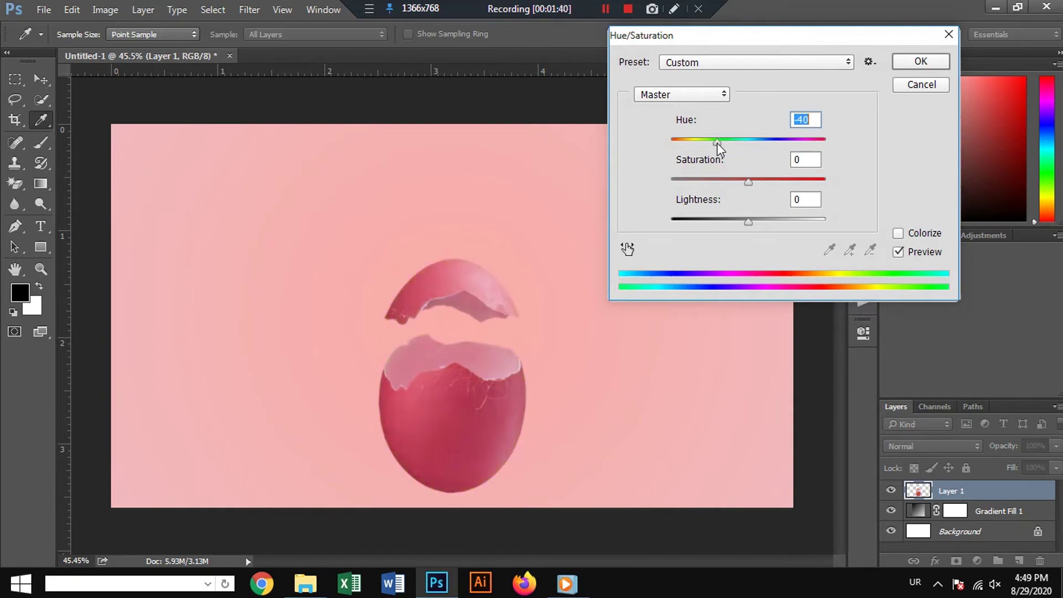
left_click_drag(749, 222, 792, 226)
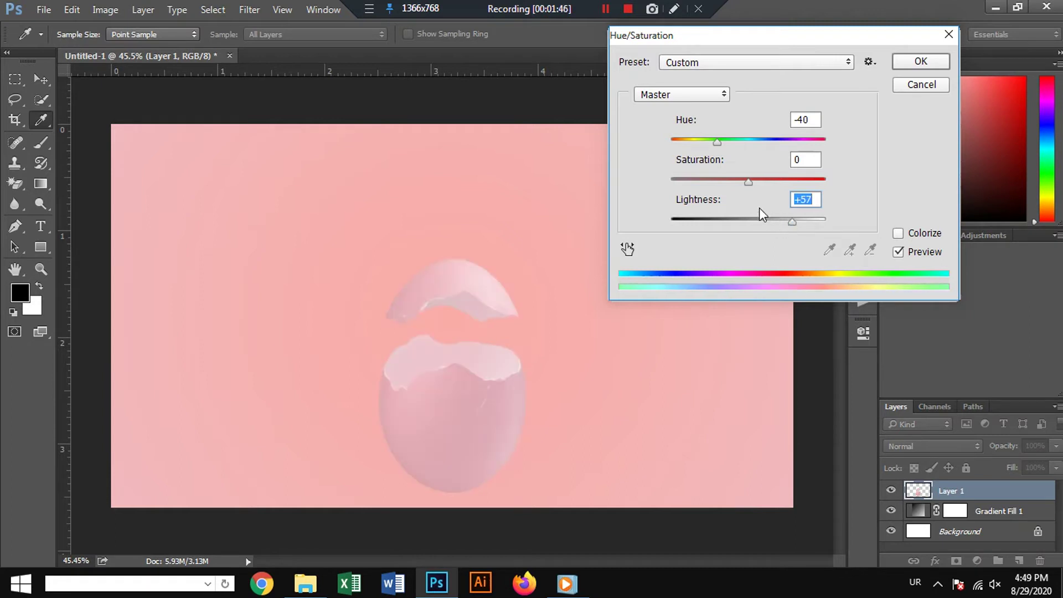
left_click_drag(749, 181, 775, 183)
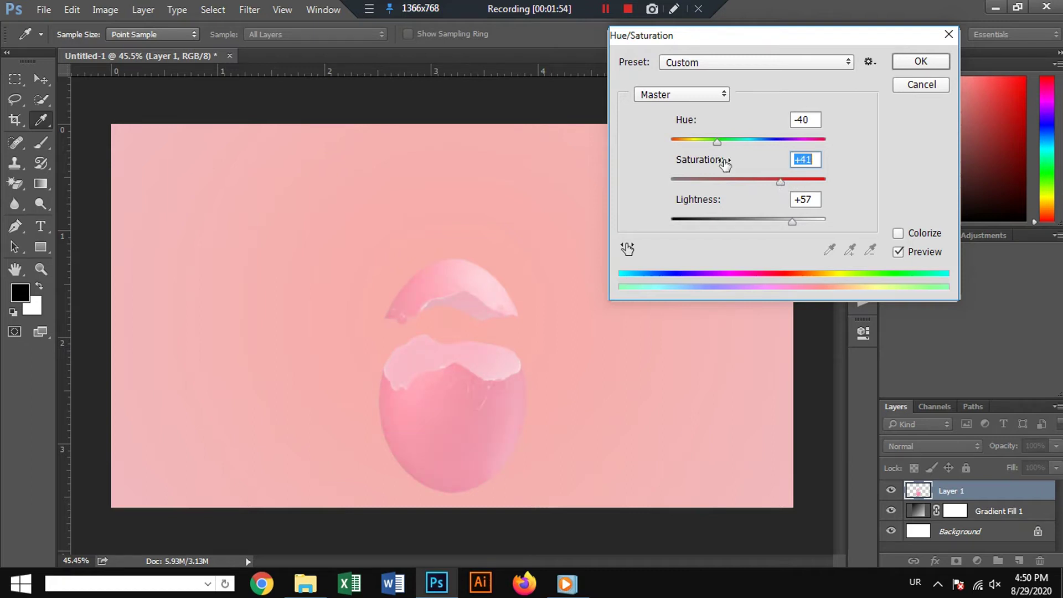
mouse_move(718, 143)
left_mouse_down()
mouse_move(708, 142)
mouse_move(724, 147)
left_mouse_up()
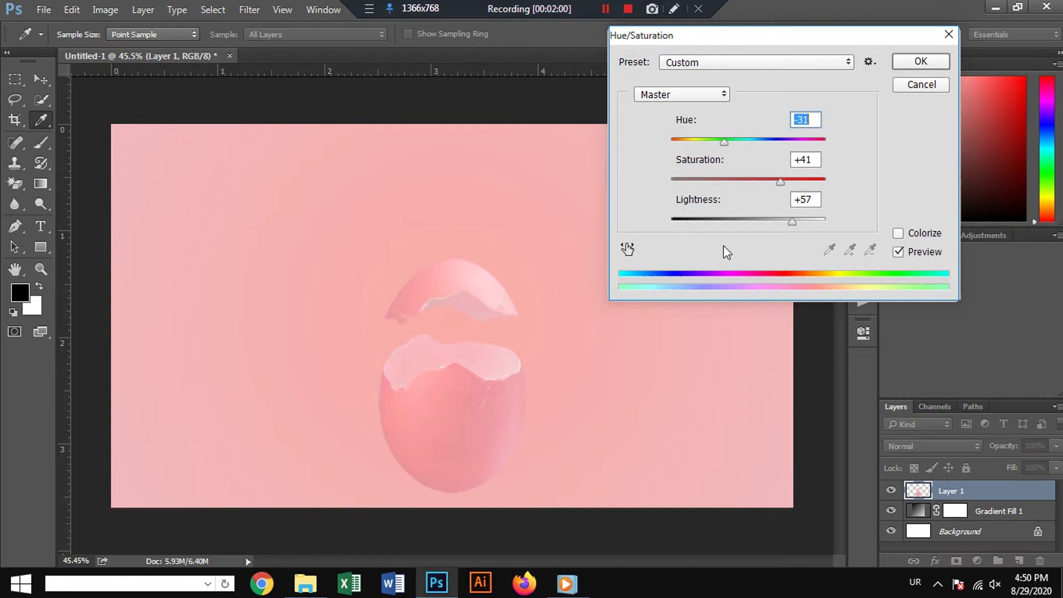
left_click_drag(792, 222, 794, 221)
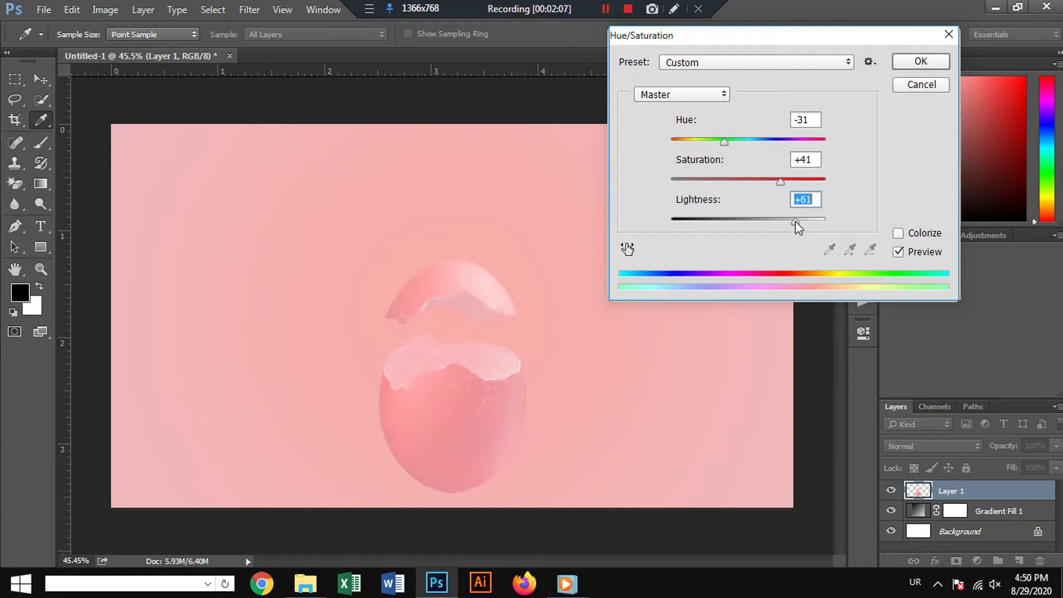
left_click(897, 64)
Step: Apply Levels to the egg, moving the black input slider right and nudging the white
key("v")
key("ctrl+l")
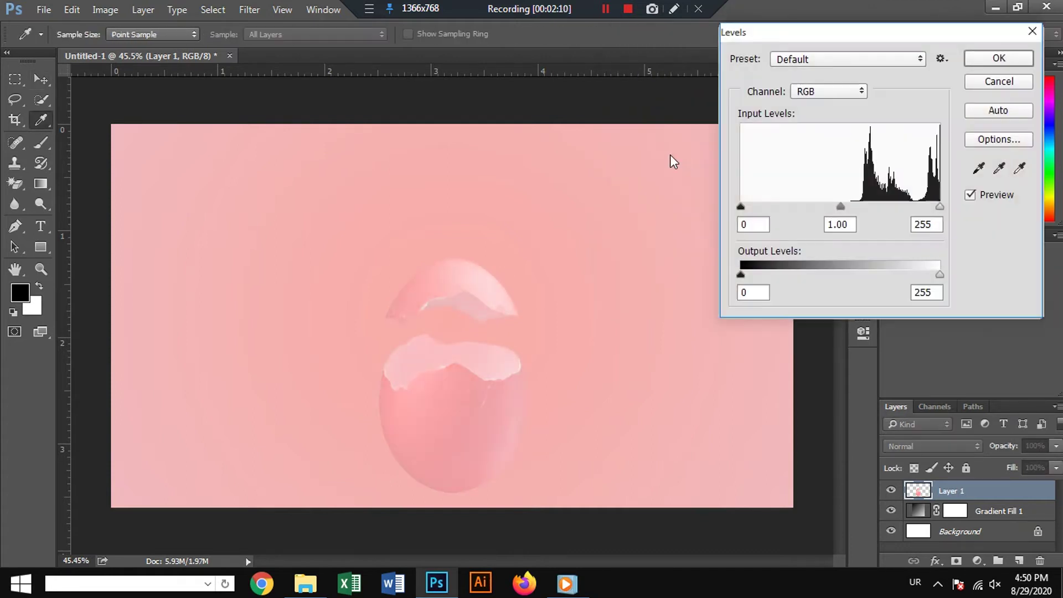
left_click_drag(741, 207, 762, 213)
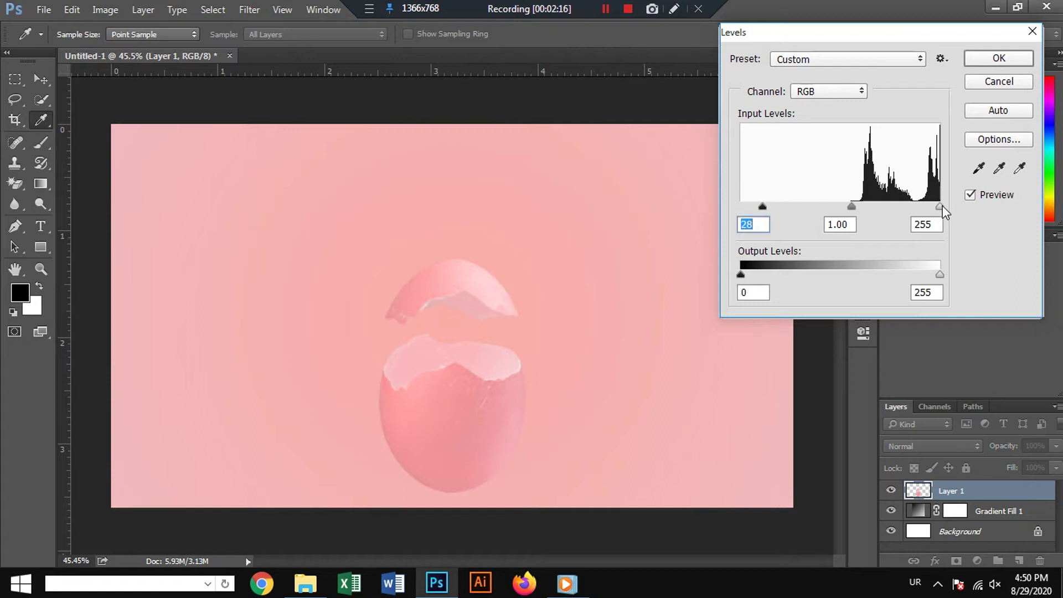
left_click_drag(935, 207, 938, 207)
left_click(995, 60)
key("v")
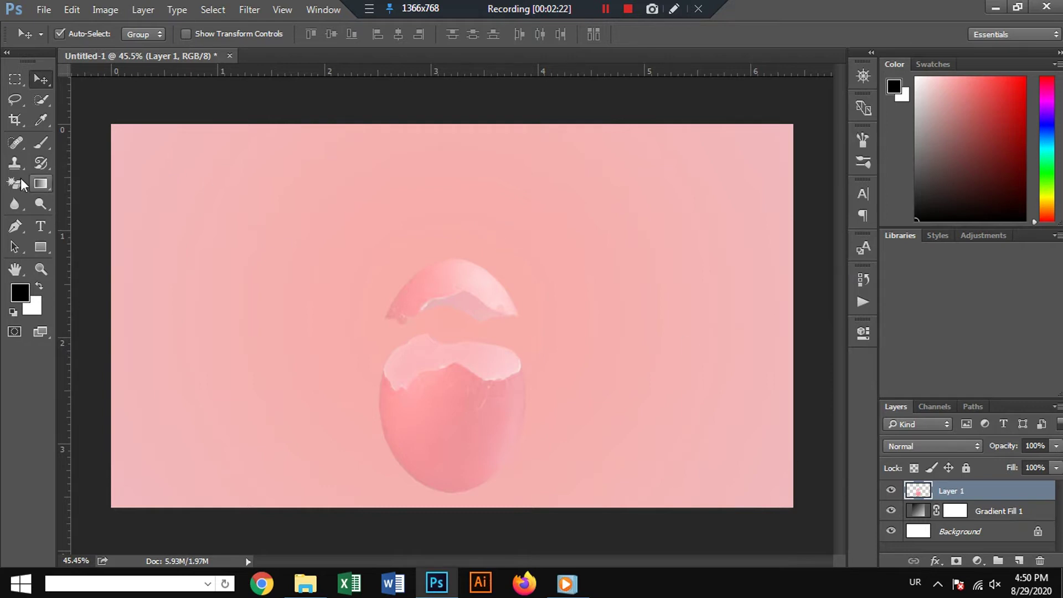
Step: Lasso the top eggshell piece and copy it to a new Layer 2
left_click(15, 99)
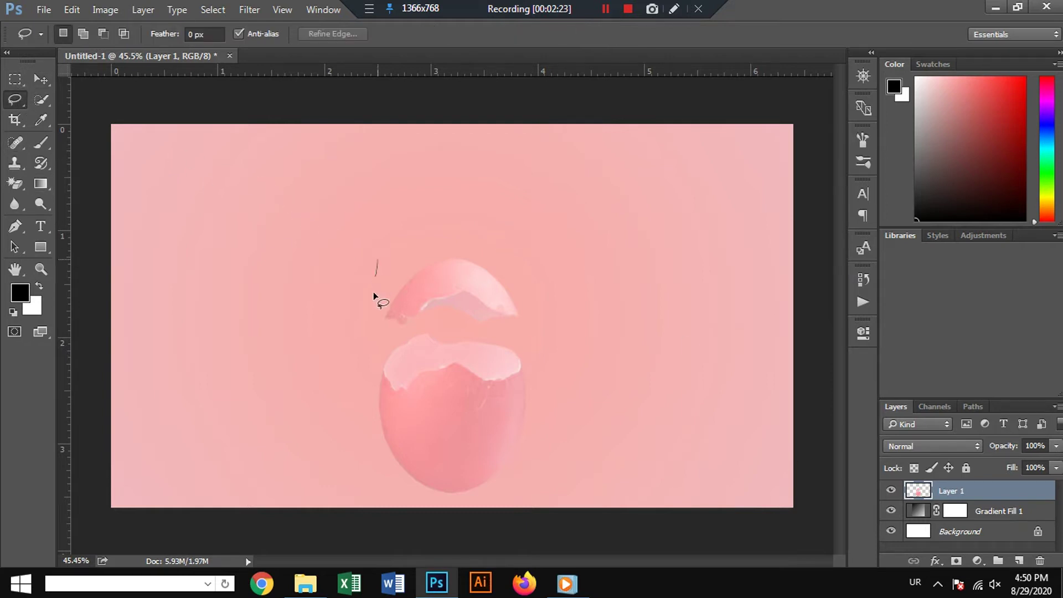
left_click_drag(373, 295, 505, 332)
left_click_drag(531, 264, 366, 283)
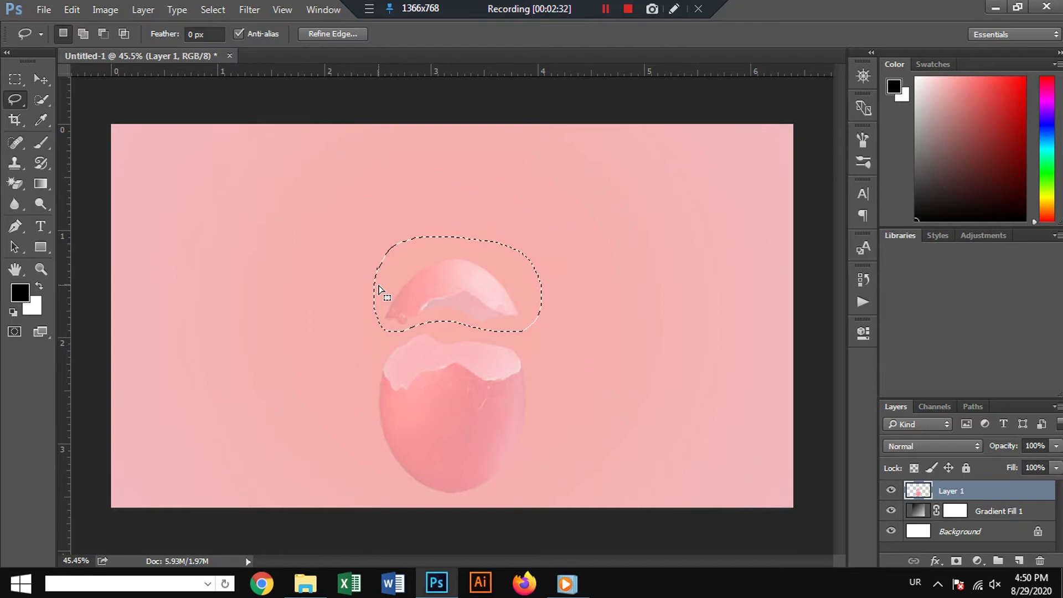
key("ctrl+j")
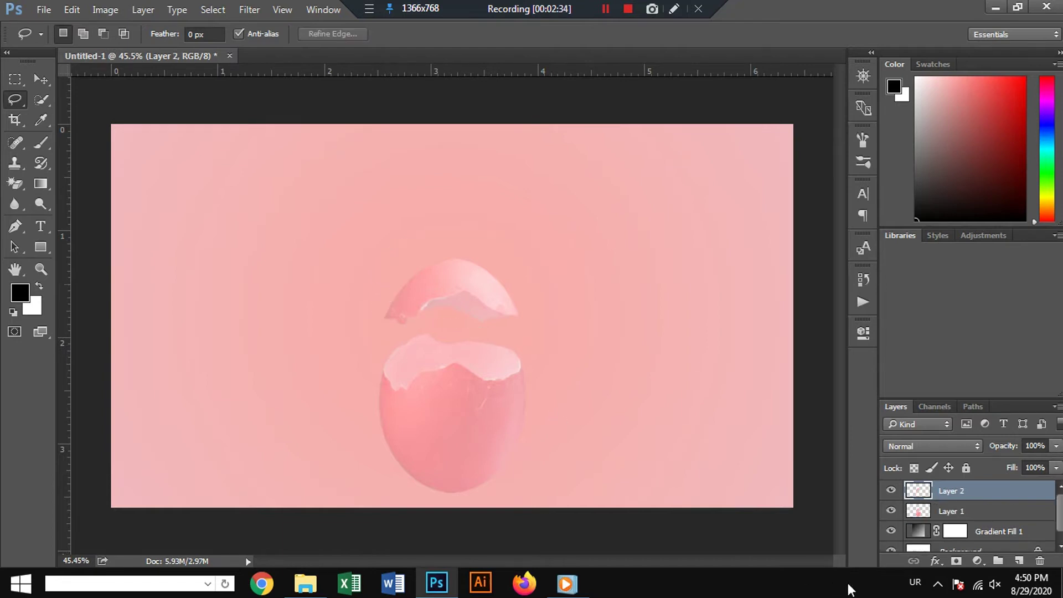
Step: Hide Layer 2 and erase the top shell from Layer 1
left_click(913, 509)
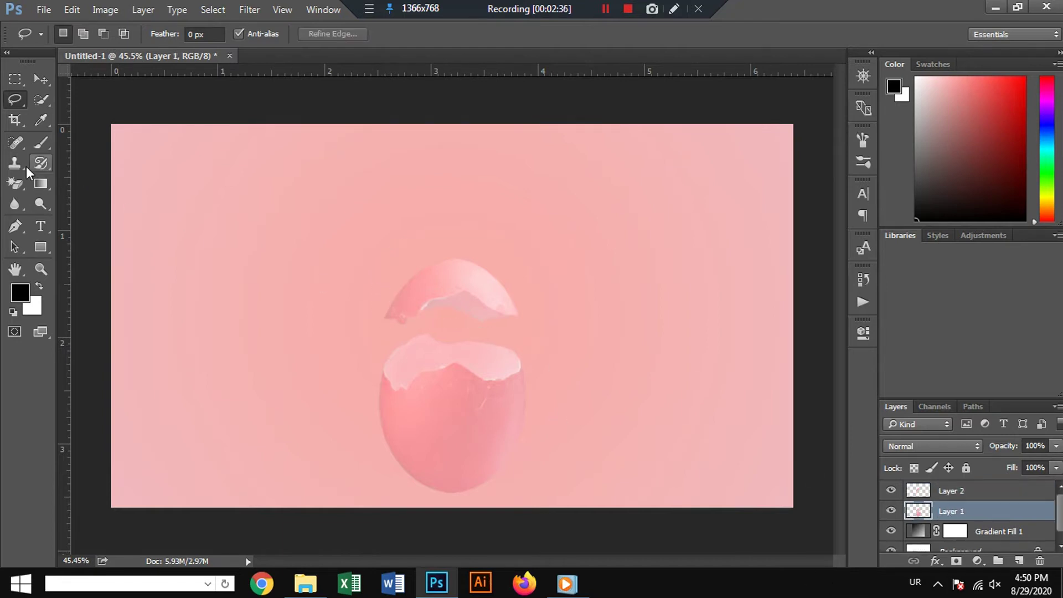
left_click(20, 185)
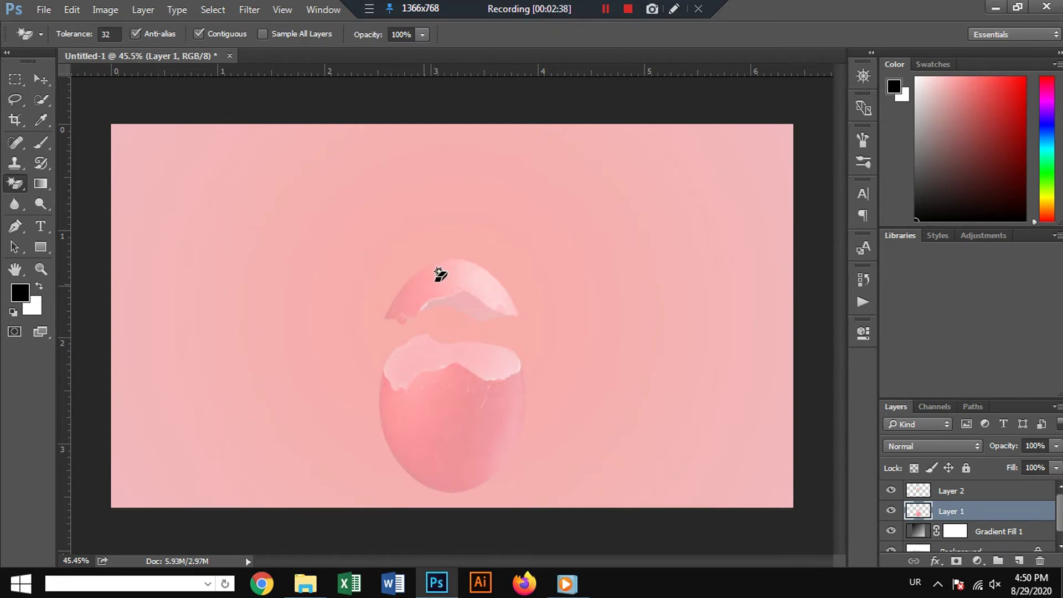
left_click(891, 489)
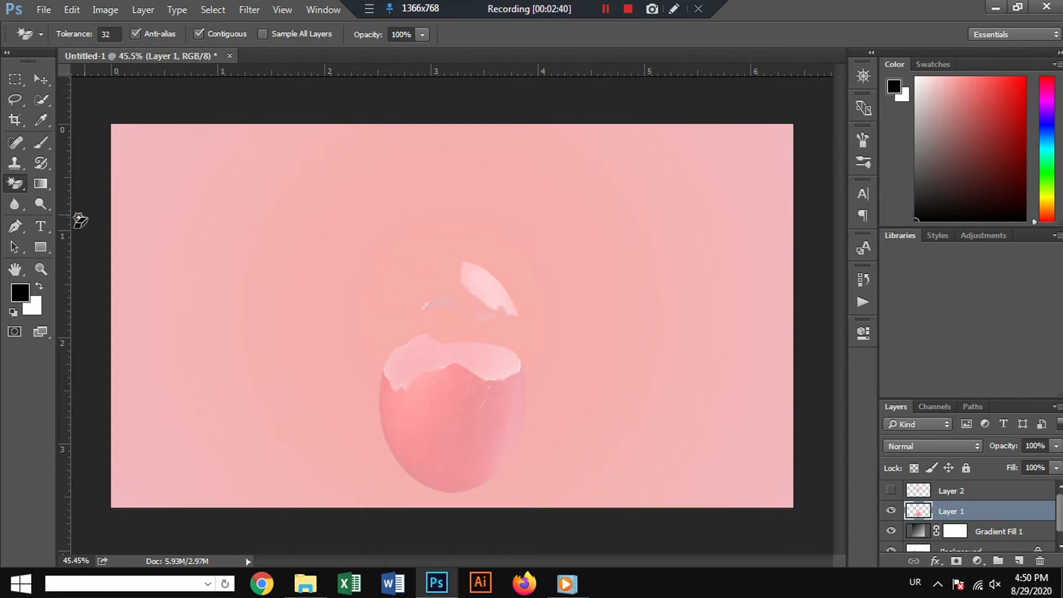
right_click(20, 185)
left_click(50, 185)
mouse_move(439, 280)
left_mouse_down()
mouse_move(510, 309)
mouse_move(422, 301)
left_mouse_up()
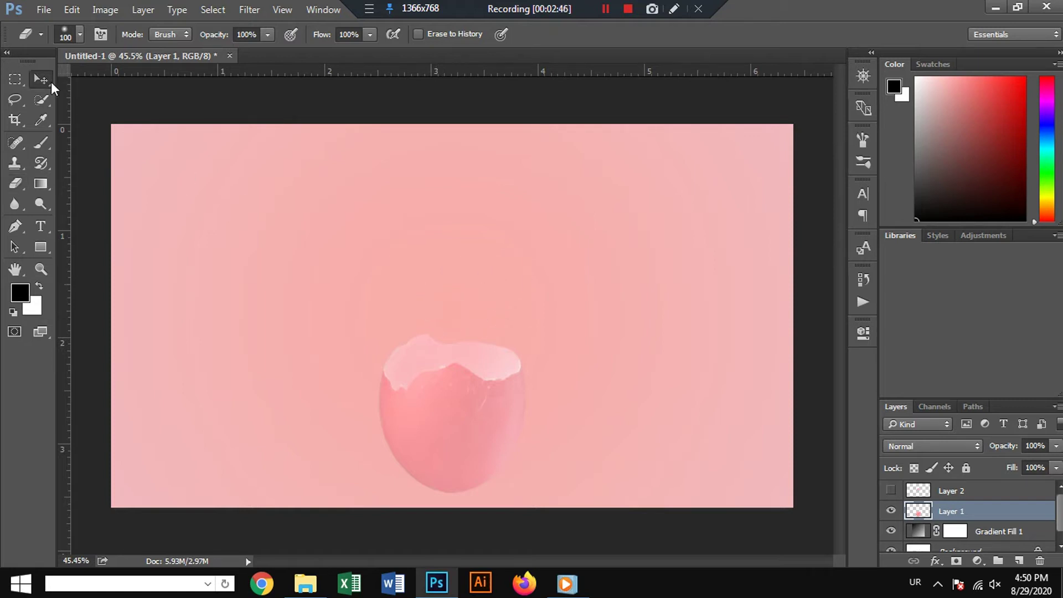
Step: Show Layer 2 and lift the top shell piece well above the lower shell
left_click(47, 81)
left_click(888, 490)
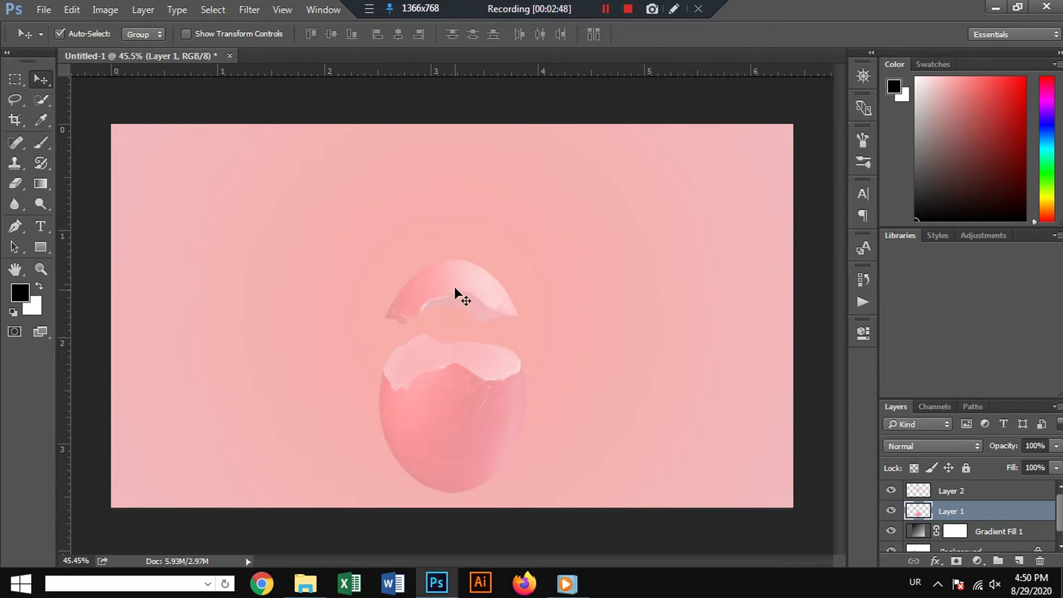
left_click_drag(454, 286, 451, 191)
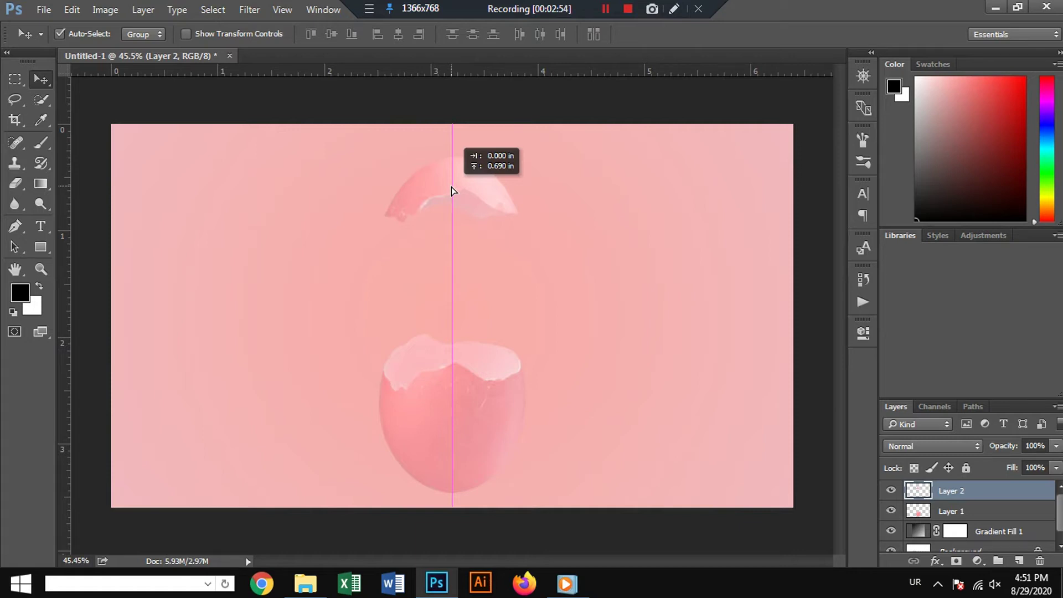
left_click_drag(450, 190, 456, 185)
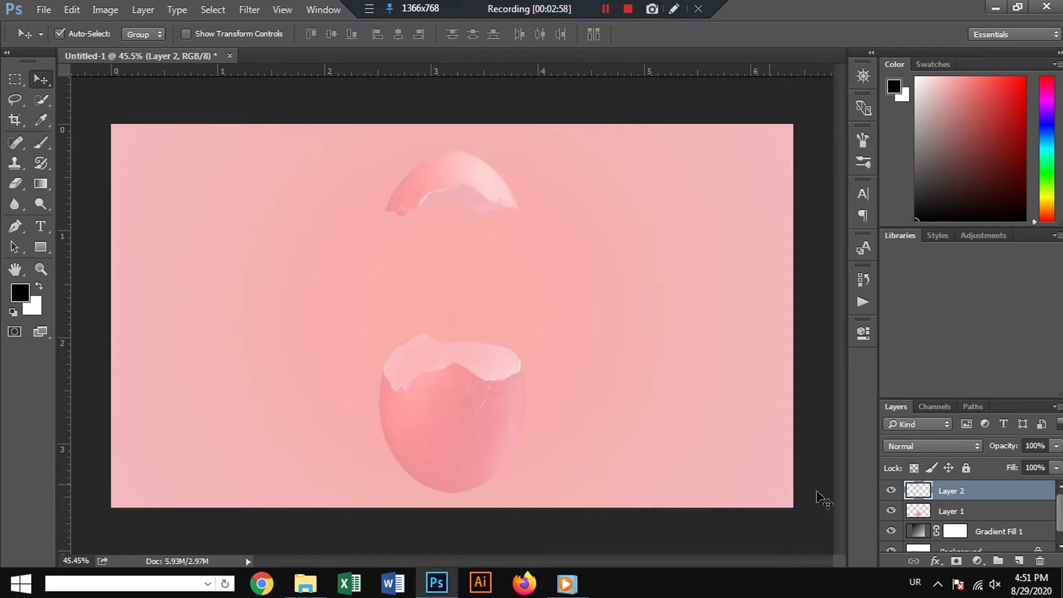
left_click(935, 514)
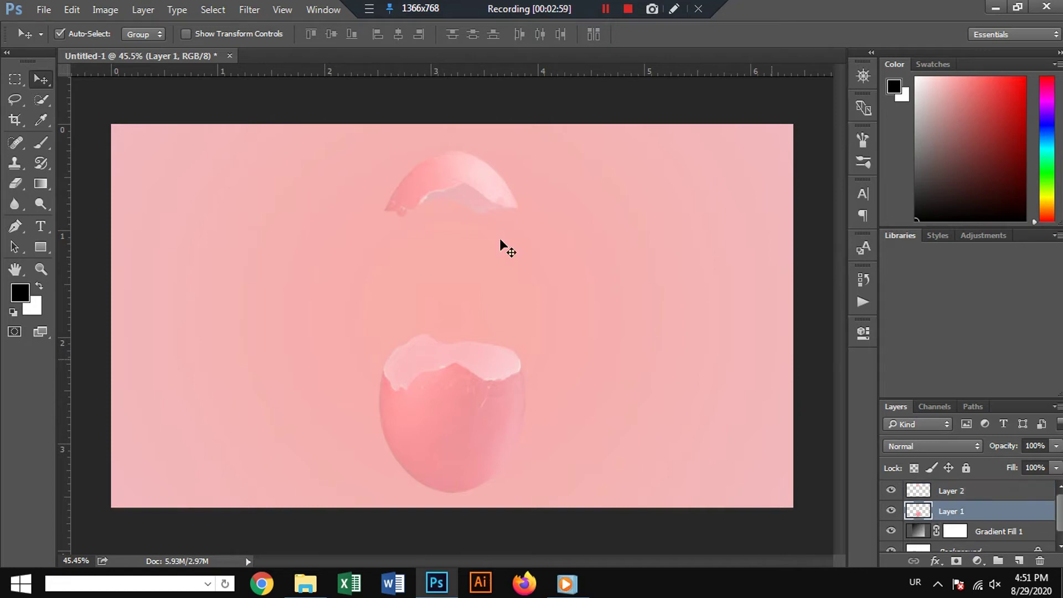
Step: Open the GettyImages ocean photo, cut it all, close it unsaved, and paste into Untitled-1
left_click(46, 10)
left_click(66, 43)
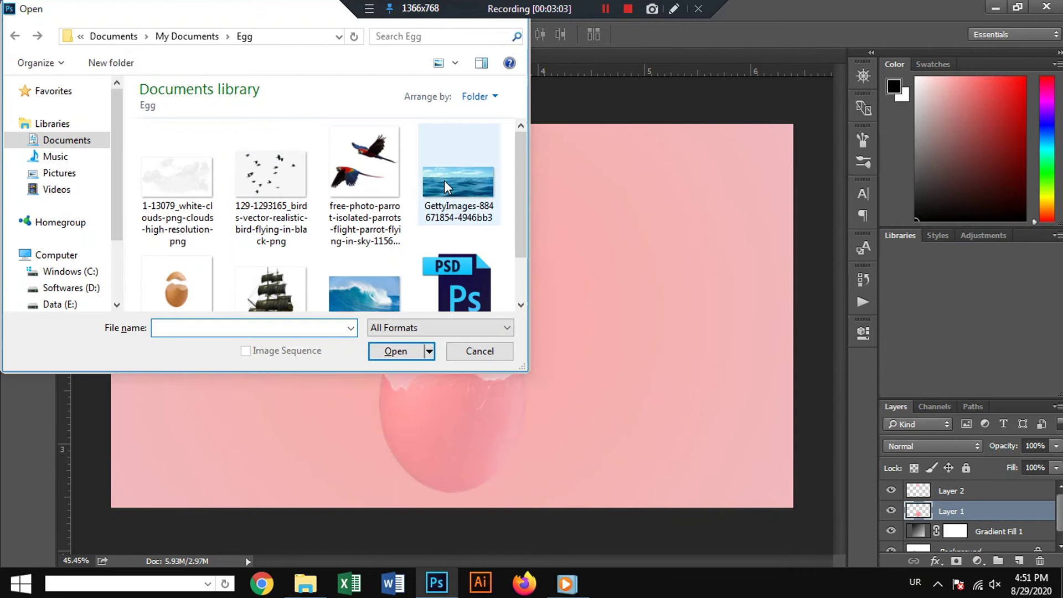
left_click(444, 180)
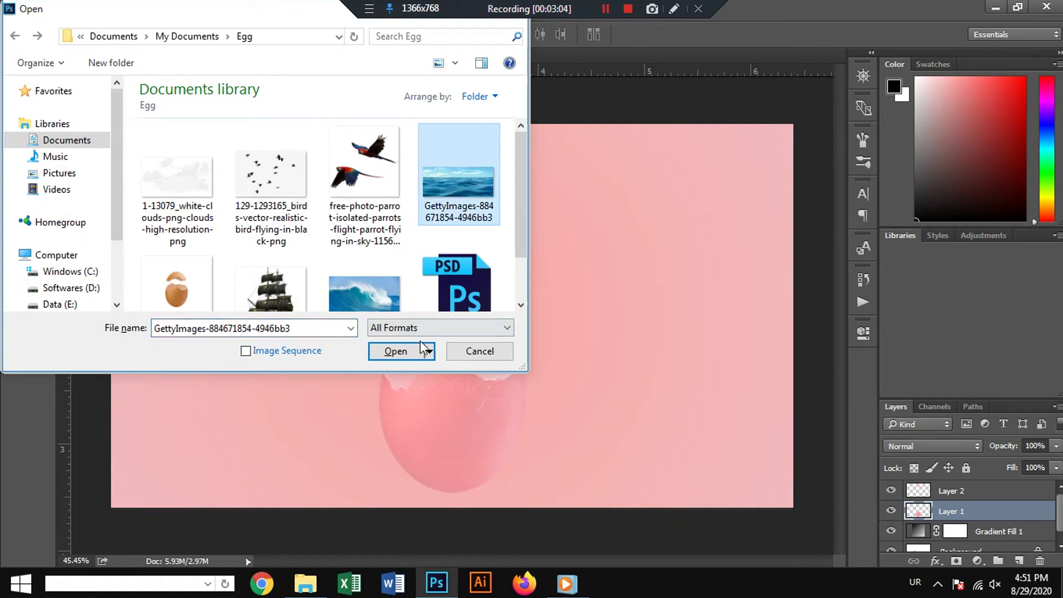
left_click(409, 350)
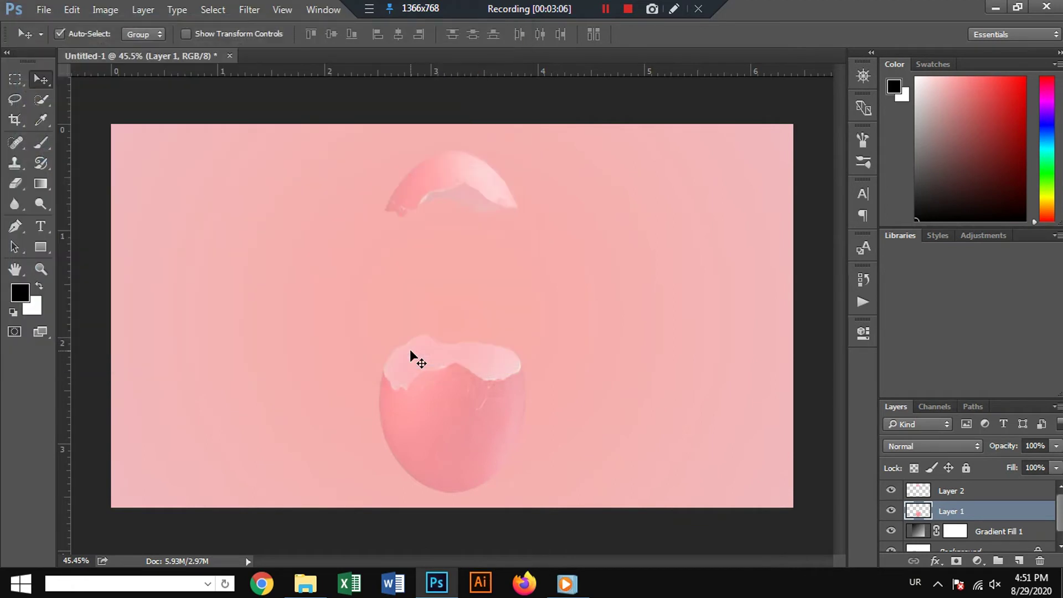
key("ctrl+a")
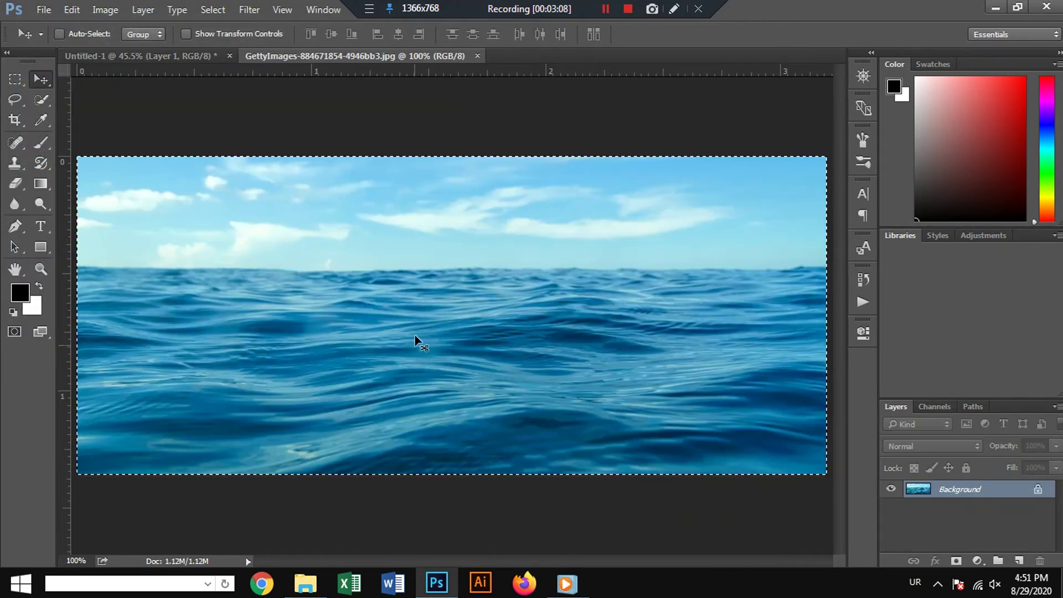
key("ctrl+x")
left_click(484, 56)
left_click(536, 242)
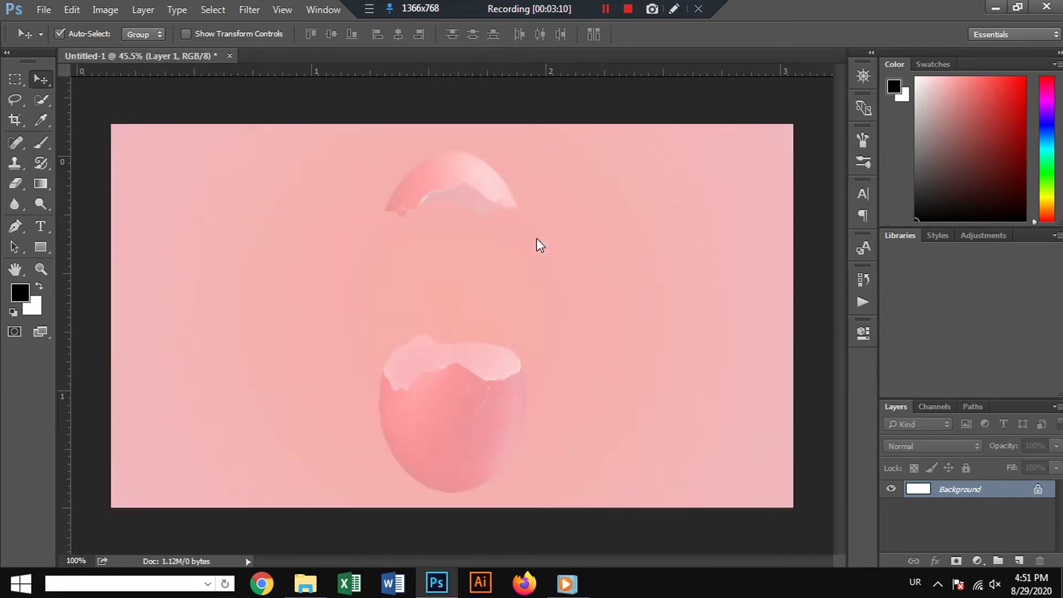
key("ctrl+v")
Step: Scale the ocean layer down over the lower shell and set its opacity to about 21%
key("ctrl+t")
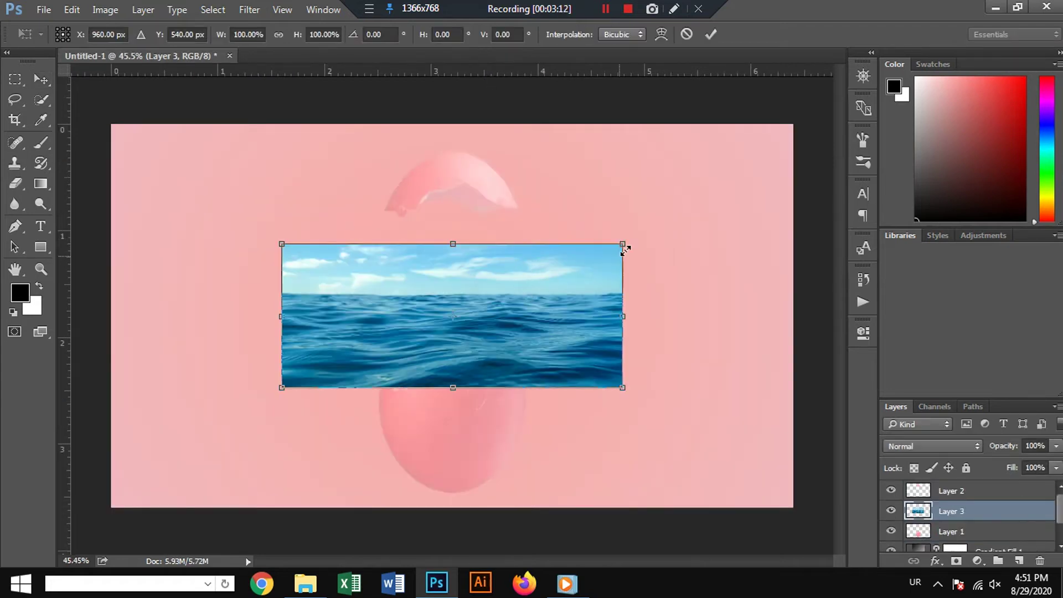
left_click_drag(610, 250, 587, 259)
left_click_drag(531, 306, 534, 320)
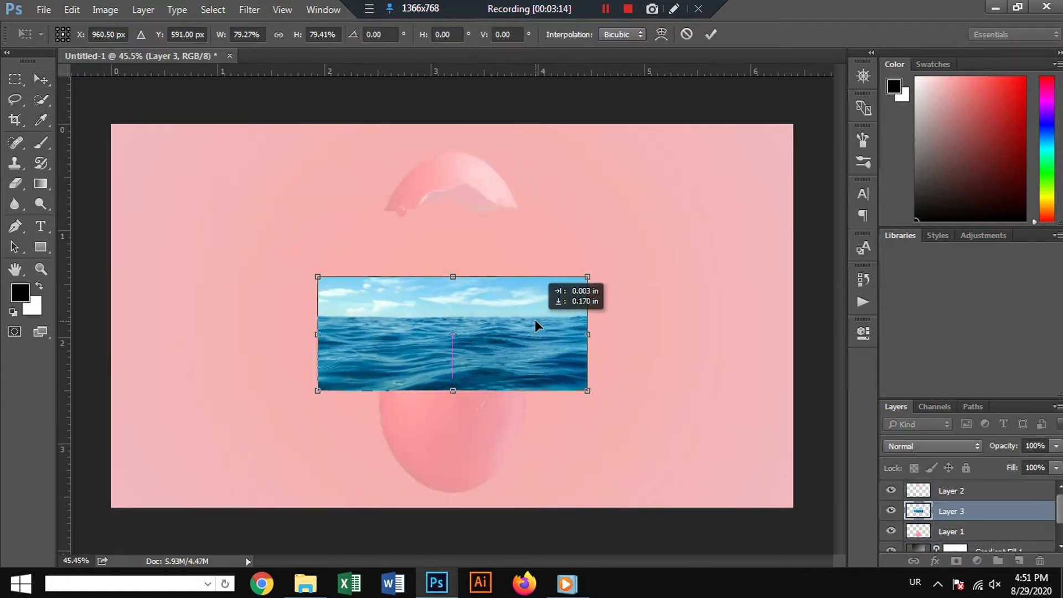
left_click(1056, 445)
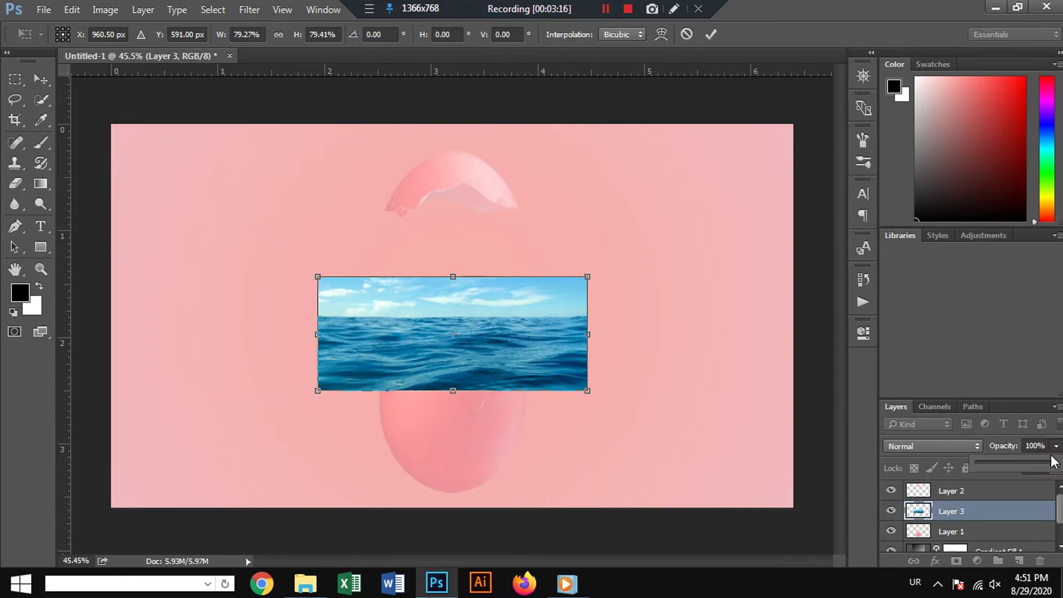
left_click(1016, 466)
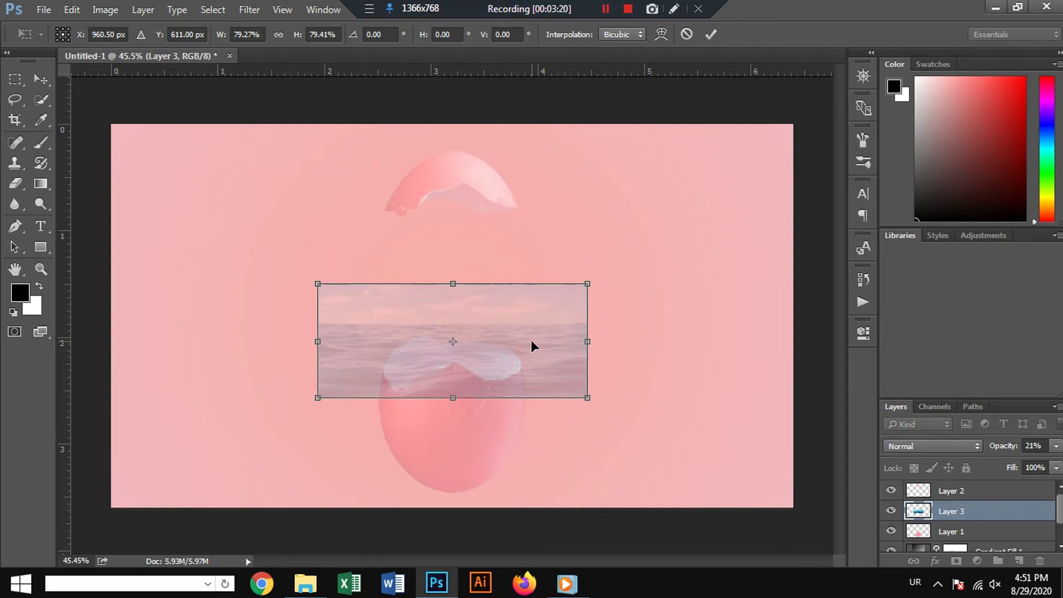
mouse_move(530, 339)
left_mouse_down()
mouse_move(589, 301)
mouse_move(558, 333)
left_mouse_up()
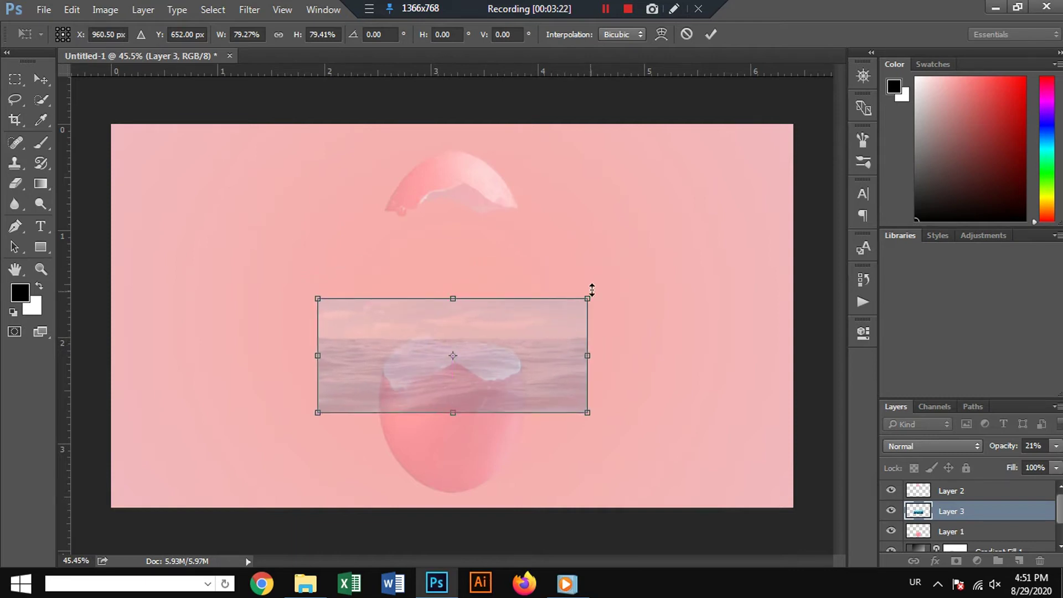
left_click_drag(587, 297, 525, 314)
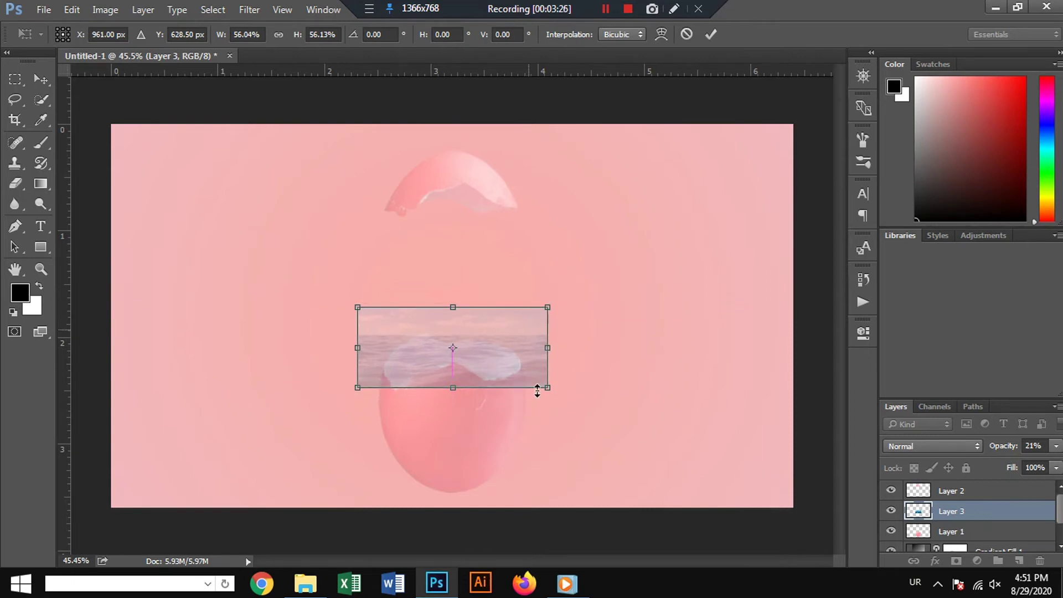
left_click_drag(548, 388, 571, 389)
key("Return")
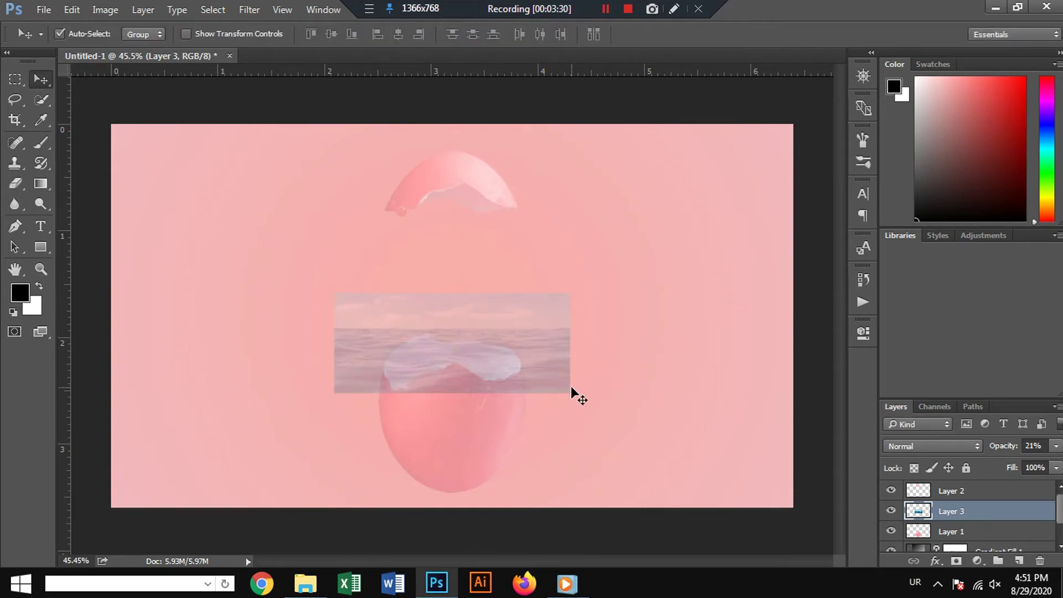
Step: Hide the ocean layer and quick-select the lower shell's inner rim on Layer 1
left_click(913, 532)
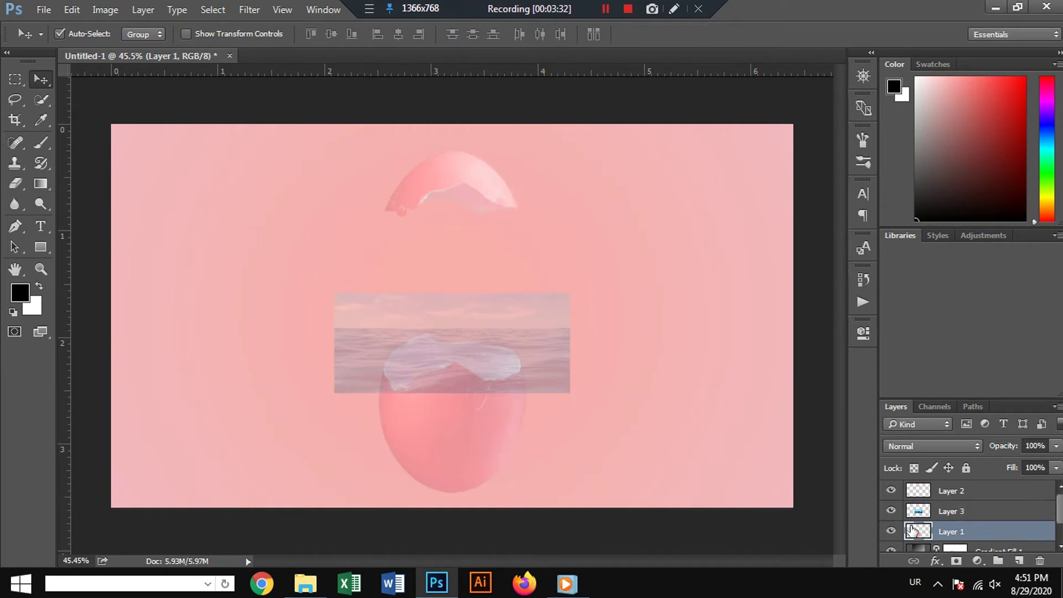
left_click(891, 511)
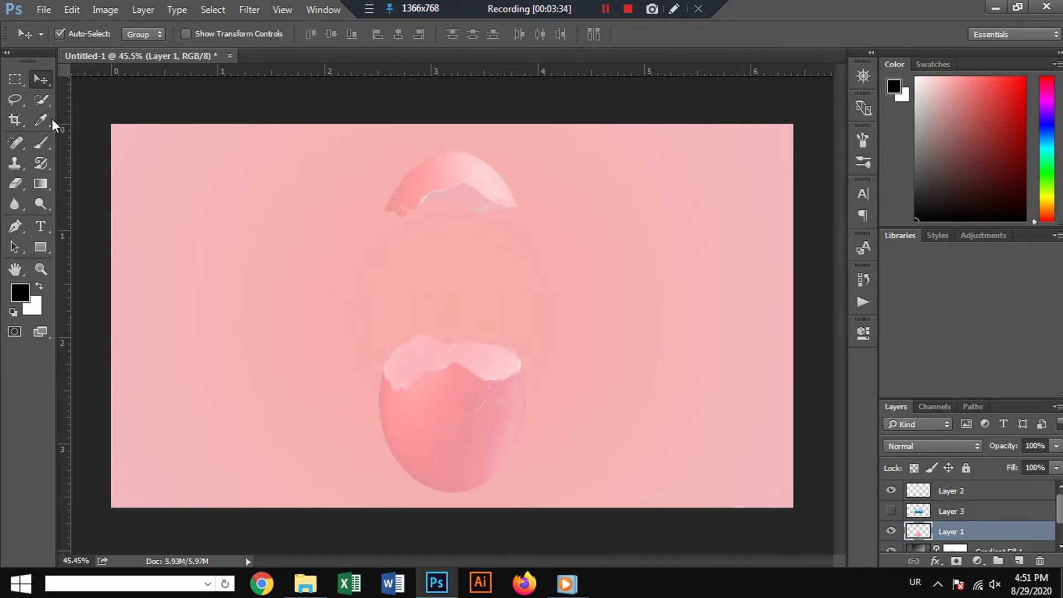
left_click(41, 101)
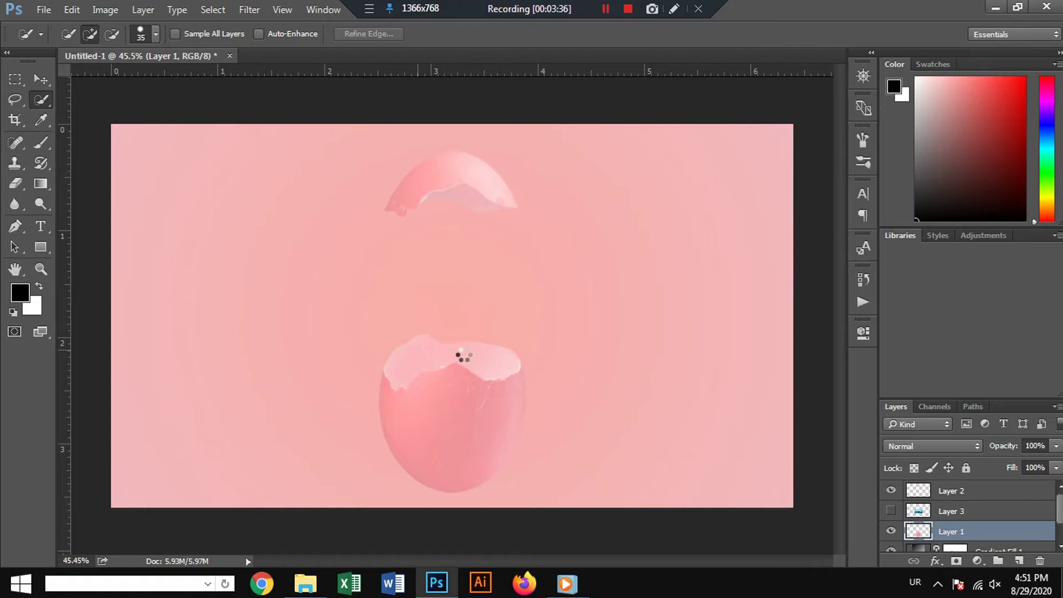
left_click(492, 360)
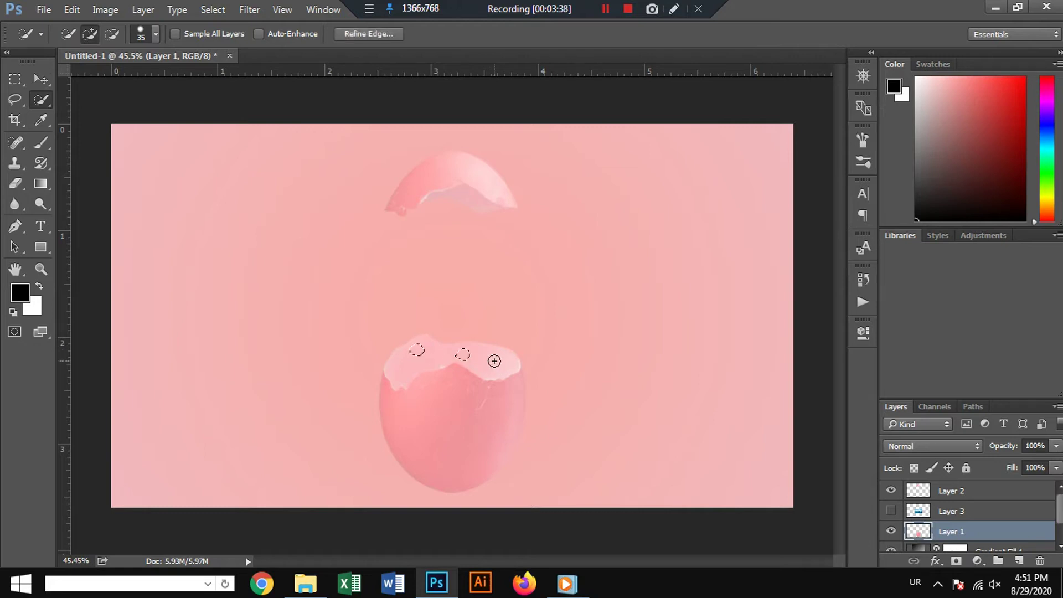
left_click_drag(503, 363, 489, 368)
left_click_drag(417, 363, 399, 379)
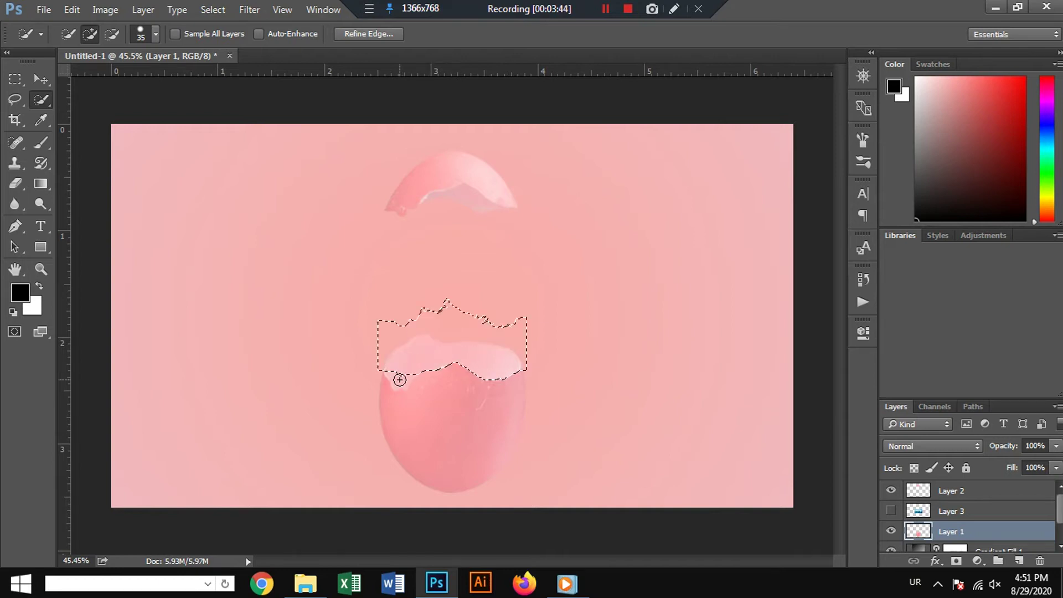
key("ctrl+z")
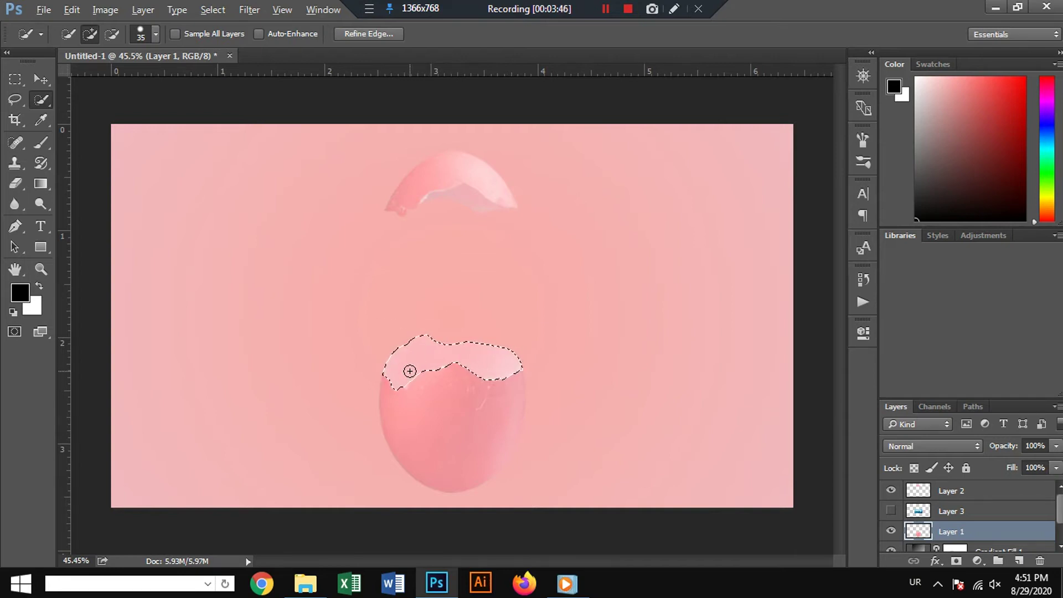
Step: Extend the rim selection at the lower-left, undoing spills into the background
scroll(409, 371, "up", 3)
scroll(409, 370, "up", 2)
scroll(408, 370, "up", 2)
scroll(408, 370, "up", 2)
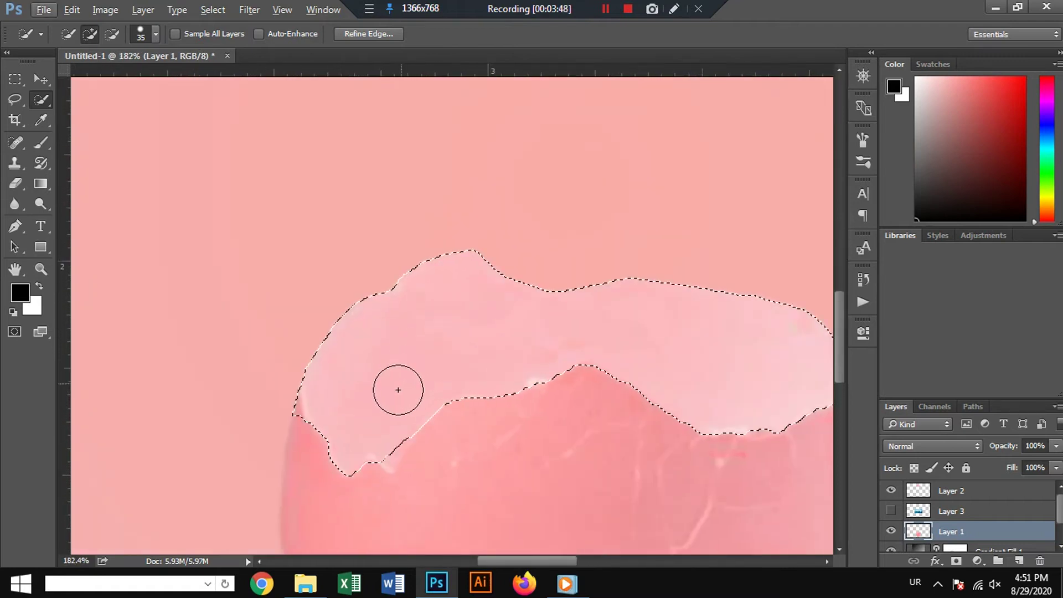
left_click(390, 436)
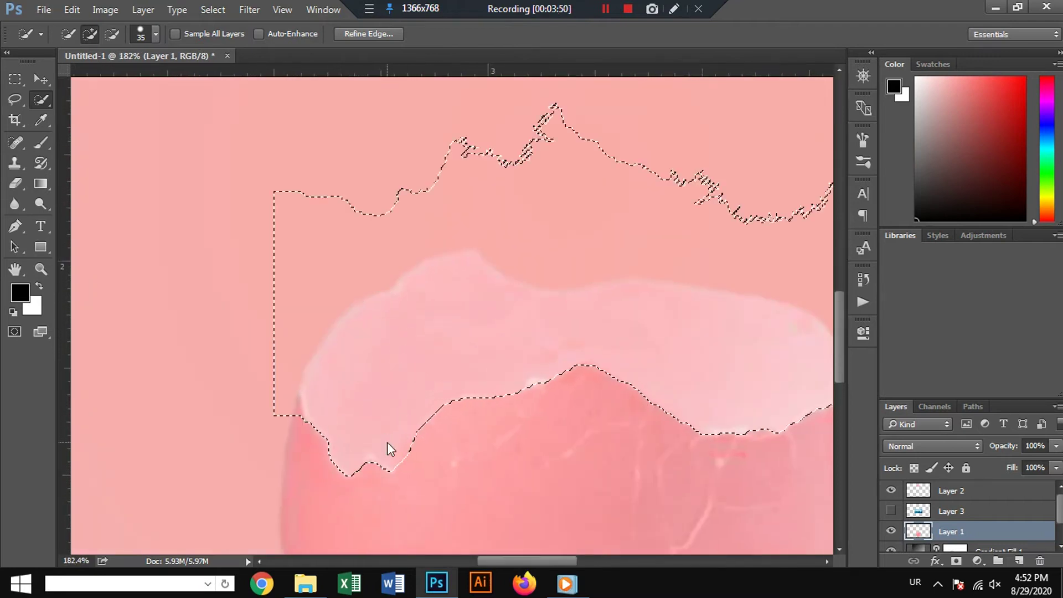
key("ctrl+z")
scroll(390, 423, "down", 5)
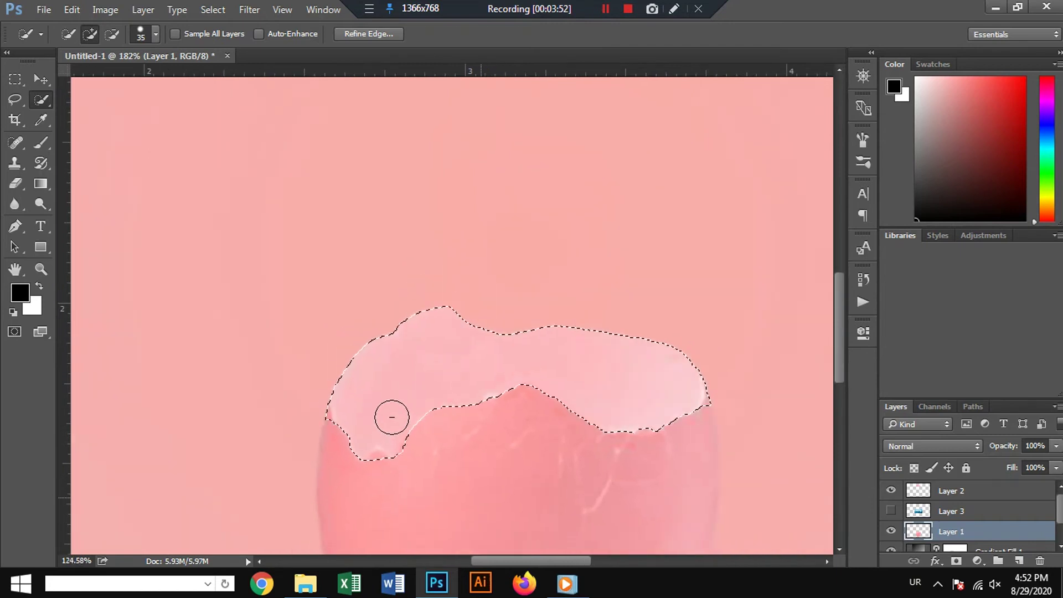
scroll(392, 414, "down", 1)
scroll(391, 413, "down", 1)
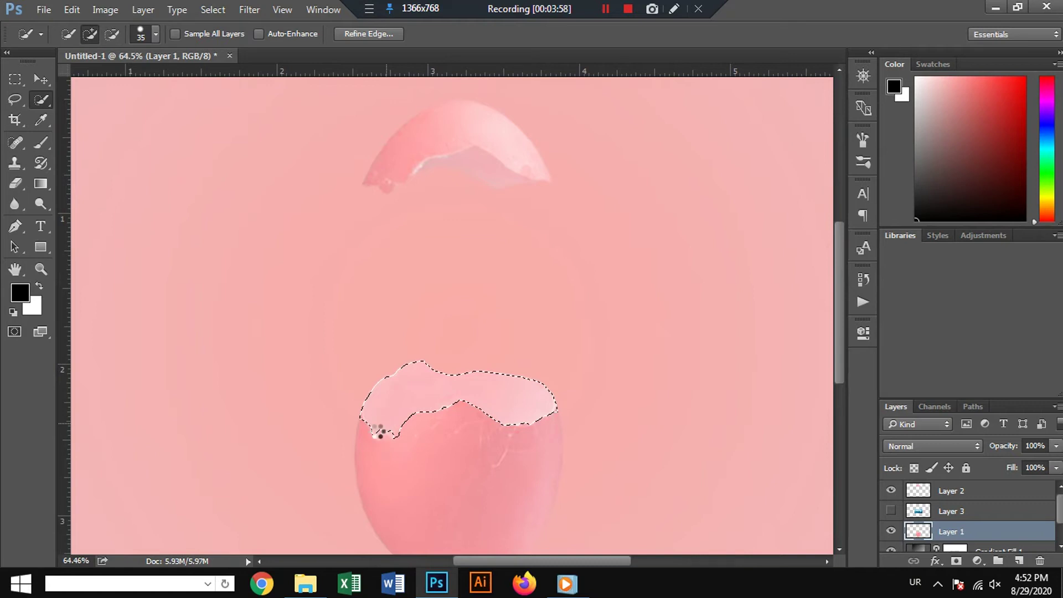
left_click_drag(377, 430, 396, 419)
Step: Trim the selection with Alt, then show and select the ocean layer again
key("alt")
left_click_drag(363, 438, 363, 435)
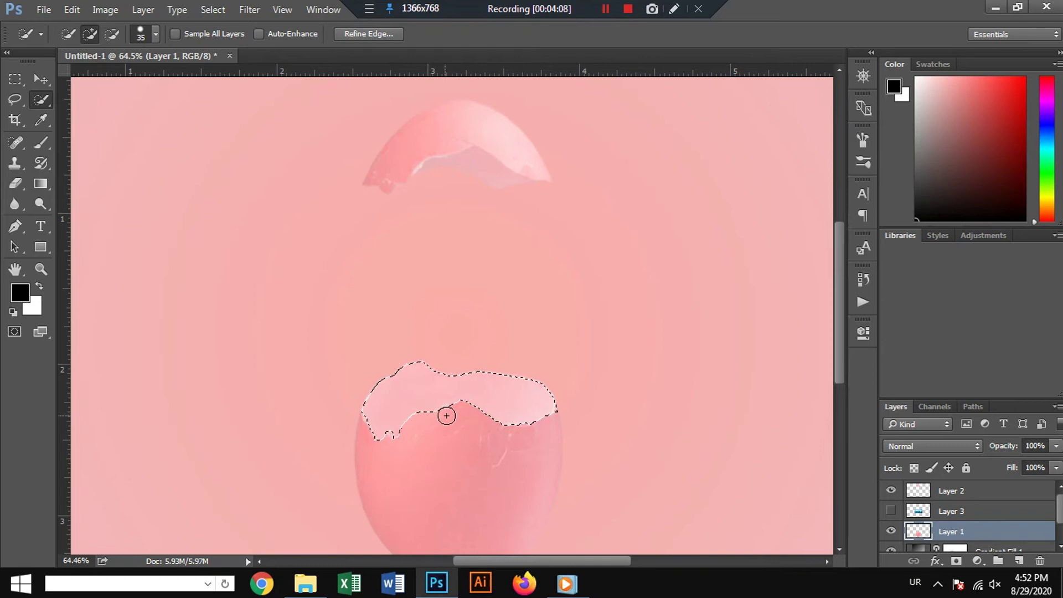
left_click(891, 510)
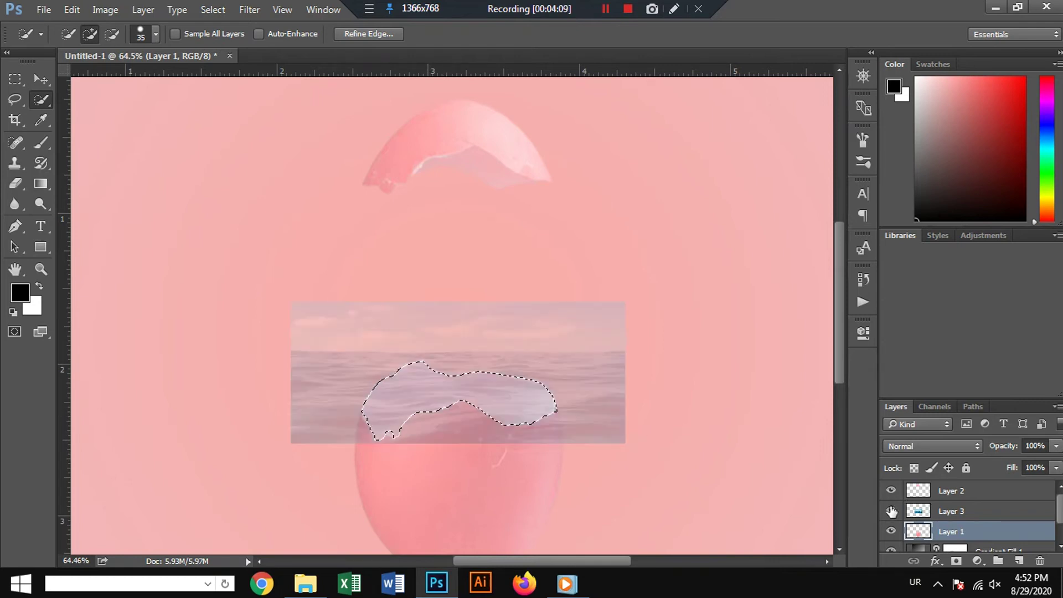
left_click(935, 510)
Step: Mask the ocean layer to the lower eggshell's interior and restore it to full opacity
left_click(956, 560)
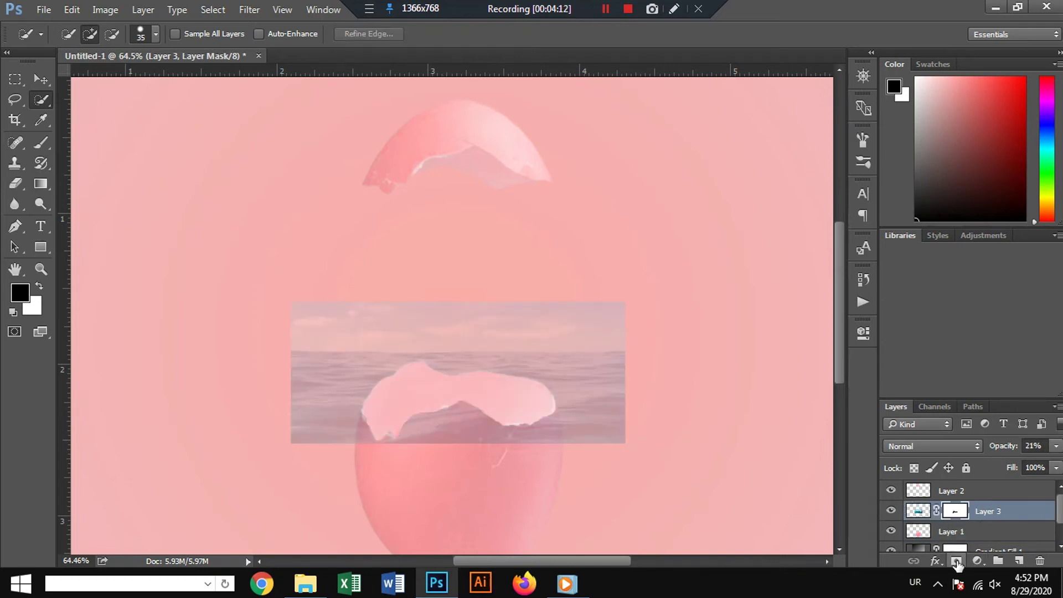
key("ctrl+z")
left_click(956, 560)
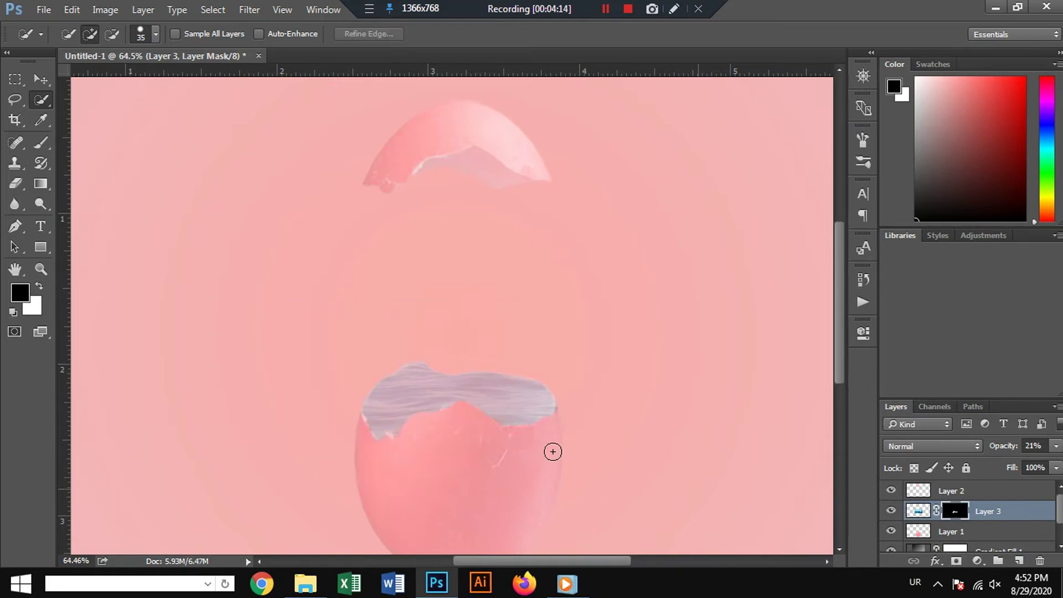
left_click(924, 516)
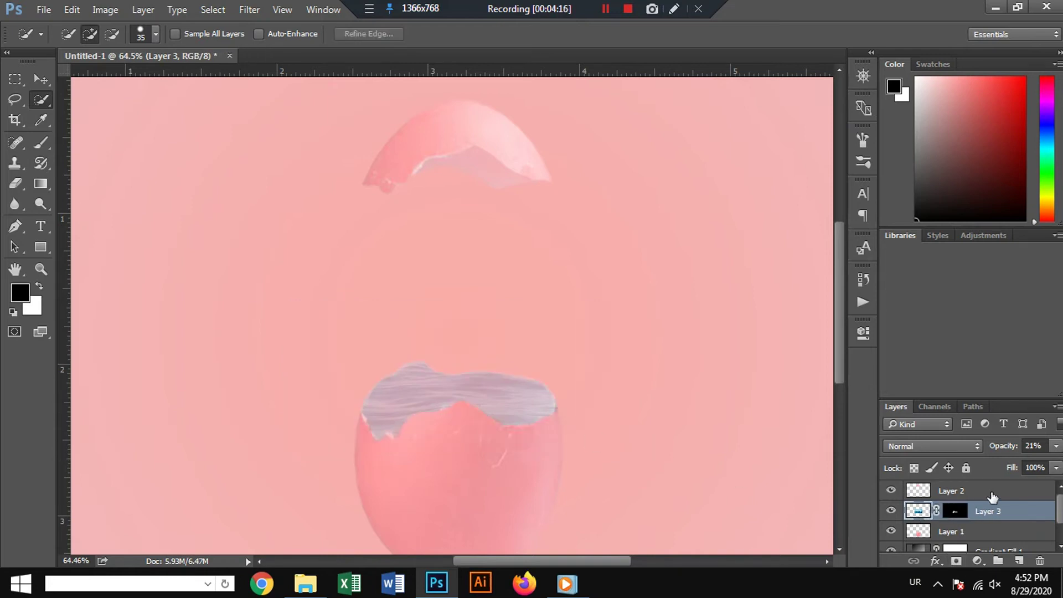
mouse_move(1056, 446)
left_mouse_down()
mouse_move(1000, 469)
mouse_move(1060, 464)
left_mouse_up()
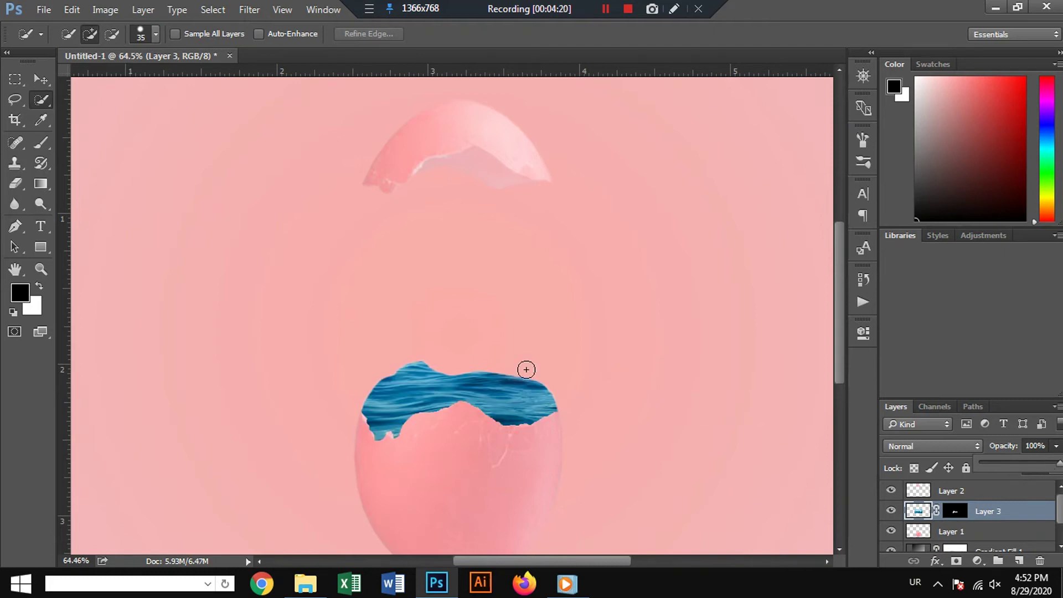
Step: With the Move tool active, zoom in on the sea inside the egg
left_click(41, 79)
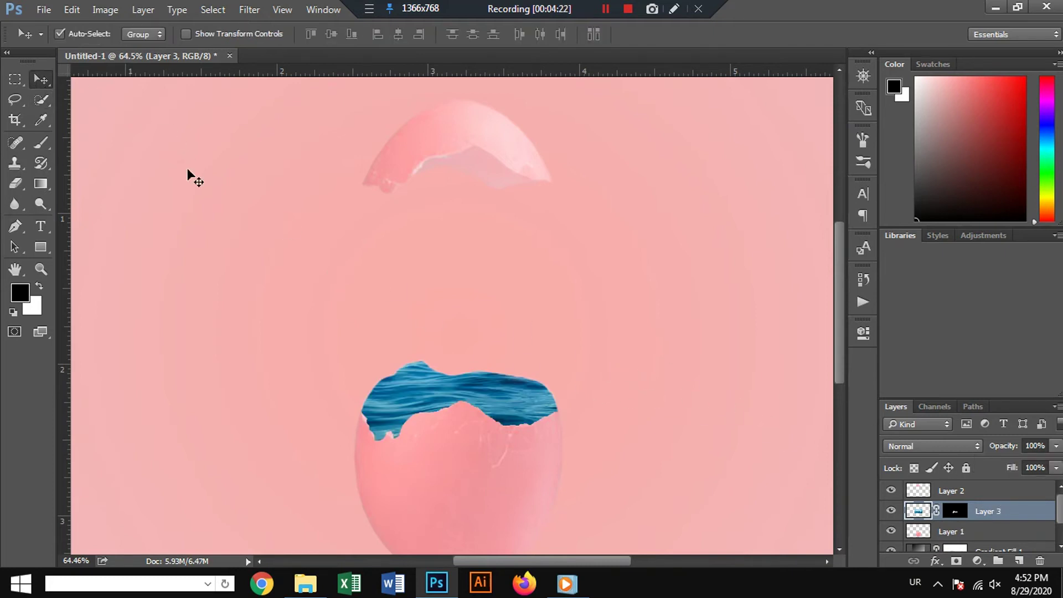
scroll(397, 416, "up", 1)
scroll(398, 416, "up", 2)
scroll(397, 416, "up", 4)
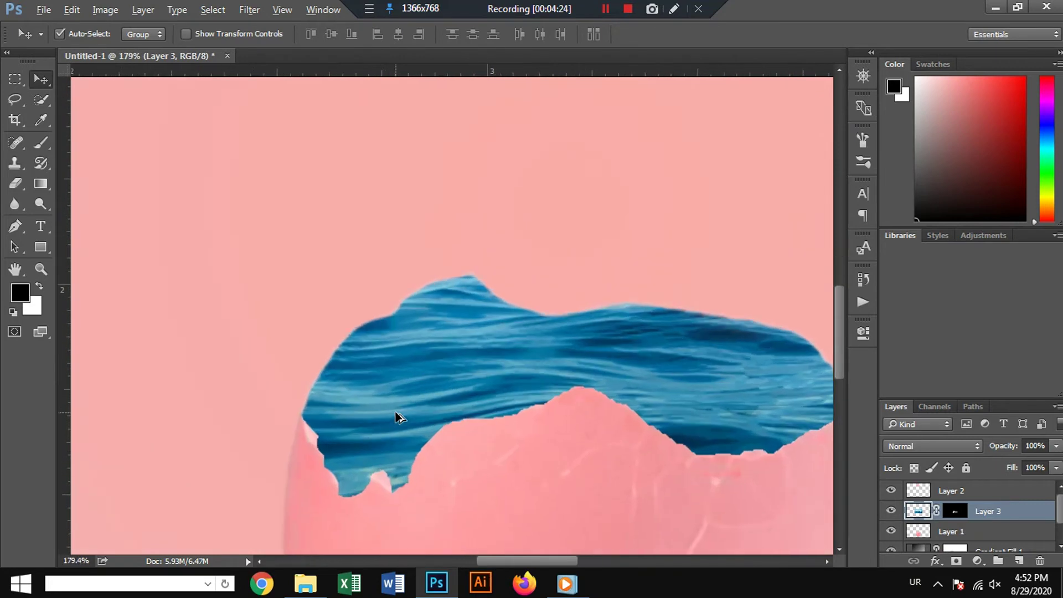
scroll(398, 416, "up", 3)
scroll(397, 416, "up", 3)
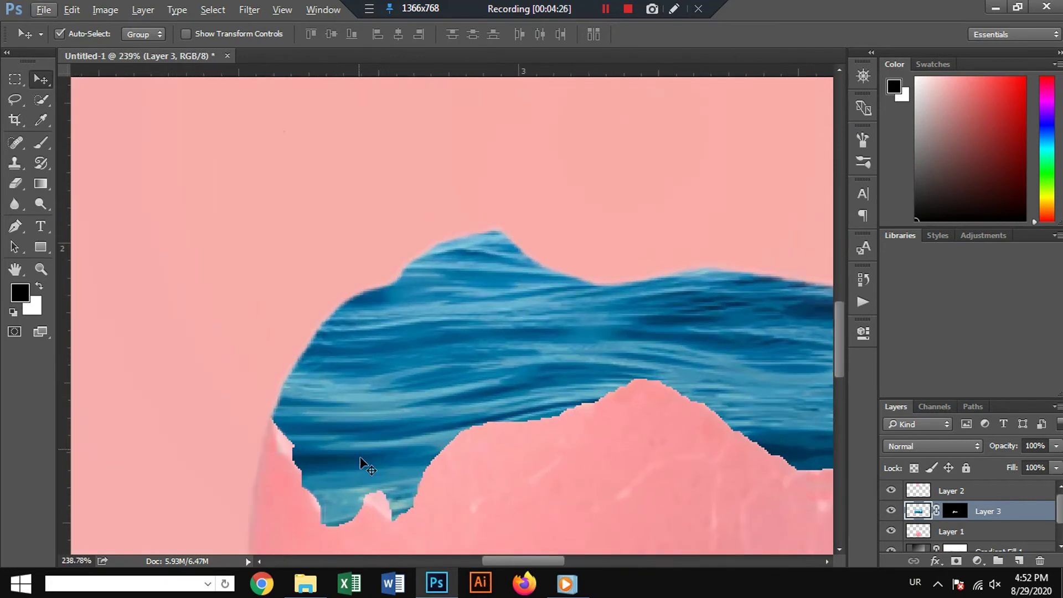
Step: Clone nearby water over the lower-left notch, undoing strokes that spilled onto the pink edge
left_click(17, 161)
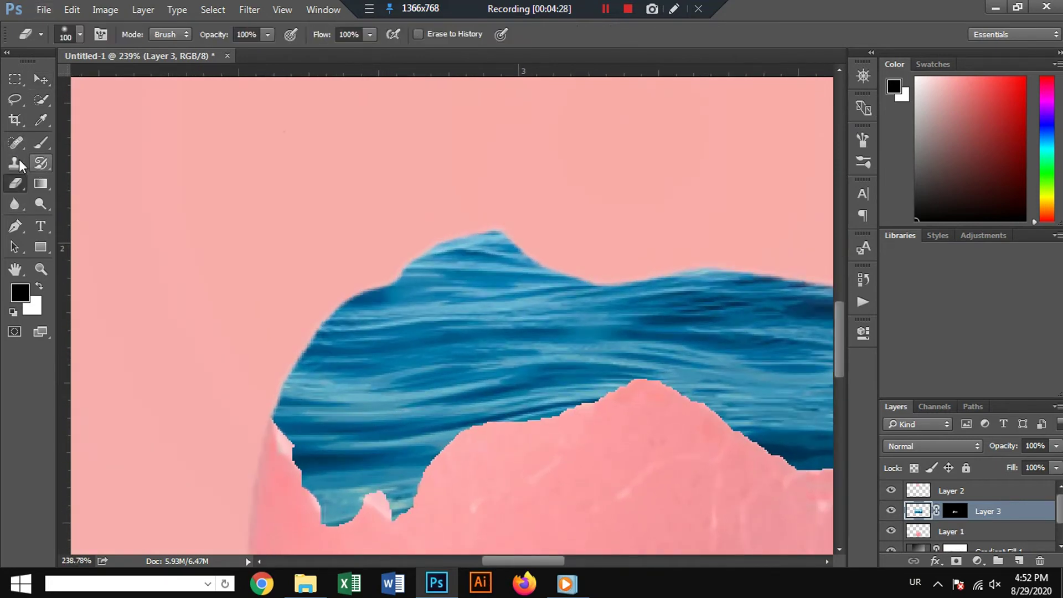
left_click(376, 400, "alt")
mouse_move(387, 478)
left_mouse_down()
mouse_move(375, 492)
mouse_move(391, 467)
mouse_move(387, 491)
mouse_move(395, 465)
left_mouse_up()
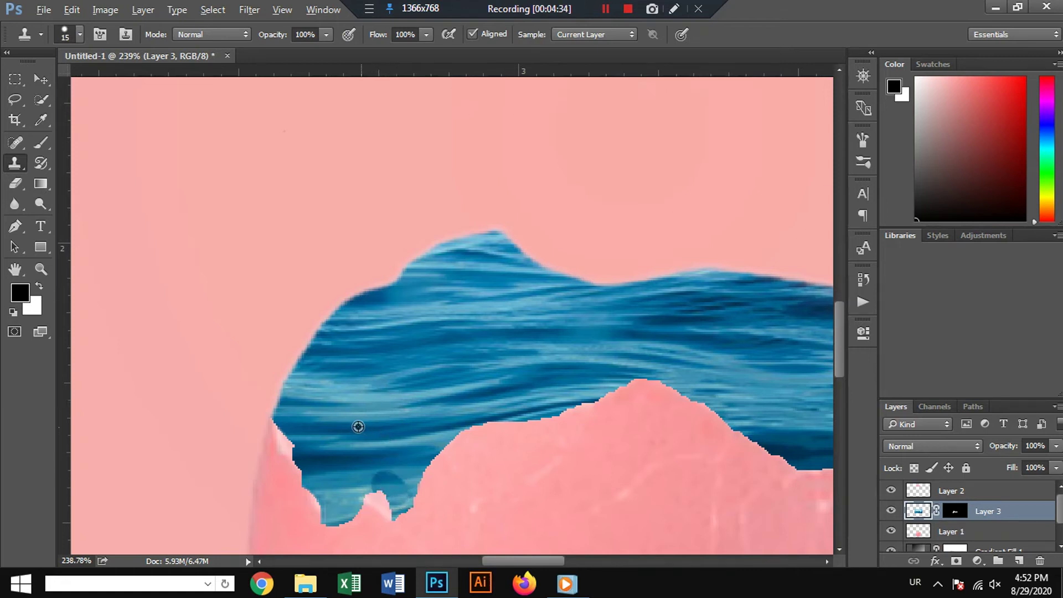
left_click_drag(301, 427, 291, 439)
key("ctrl+z")
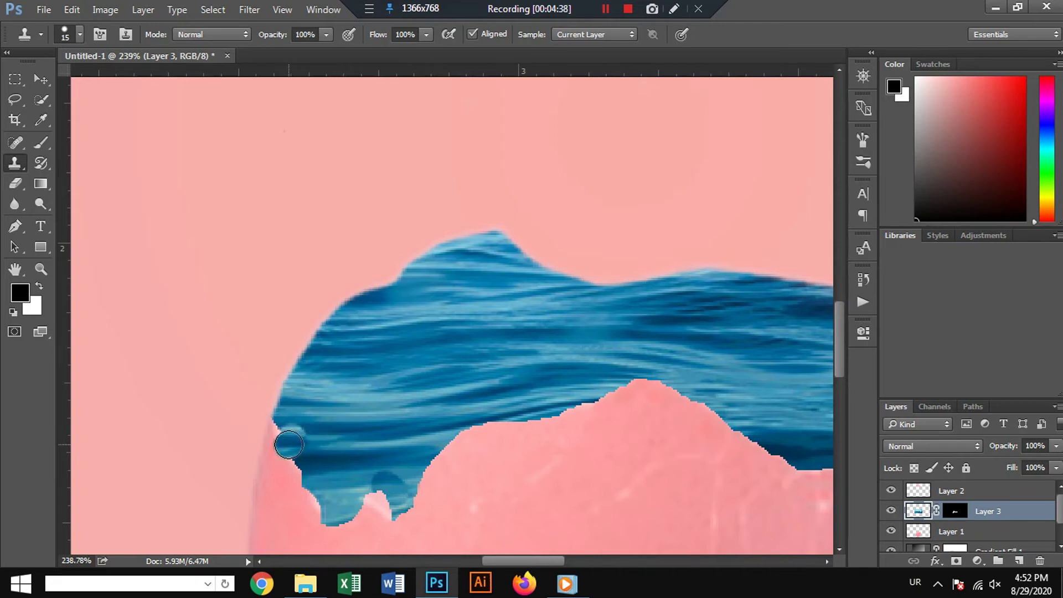
key("ctrl+z")
key("ctrl+z")
key("ctrl+z")
key("ctrl+z")
key("ctrl+z")
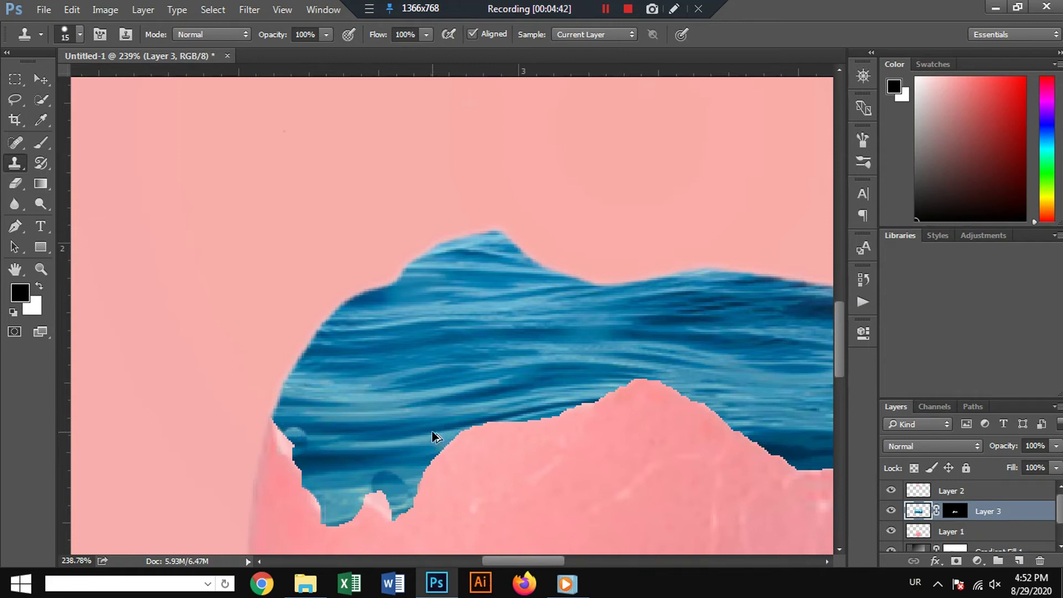
scroll(390, 410, "down", 2)
scroll(387, 407, "down", 3)
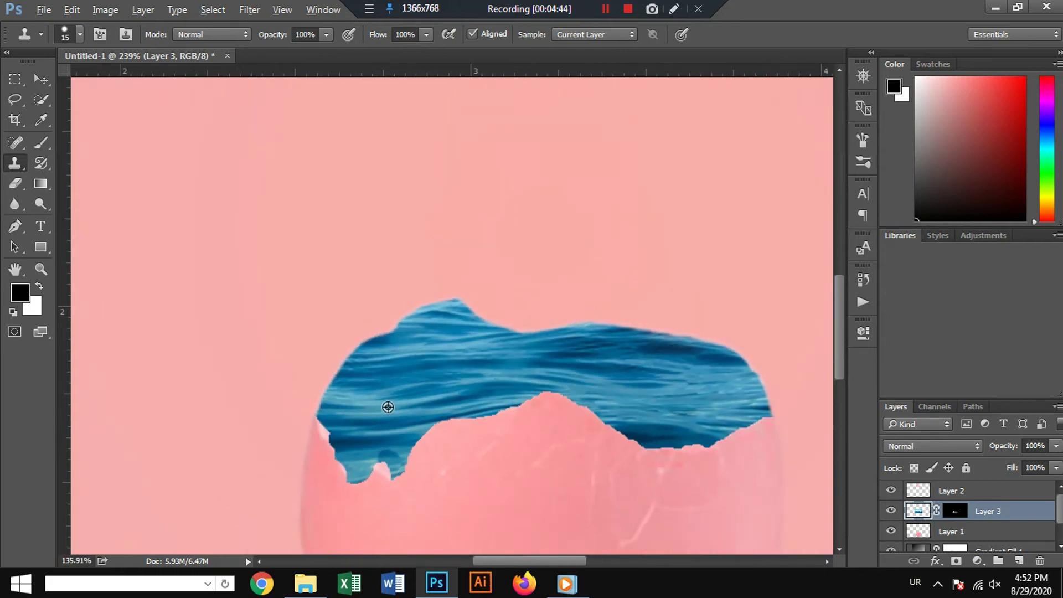
scroll(387, 407, "down", 2)
scroll(387, 407, "down", 2)
scroll(387, 407, "down", 1)
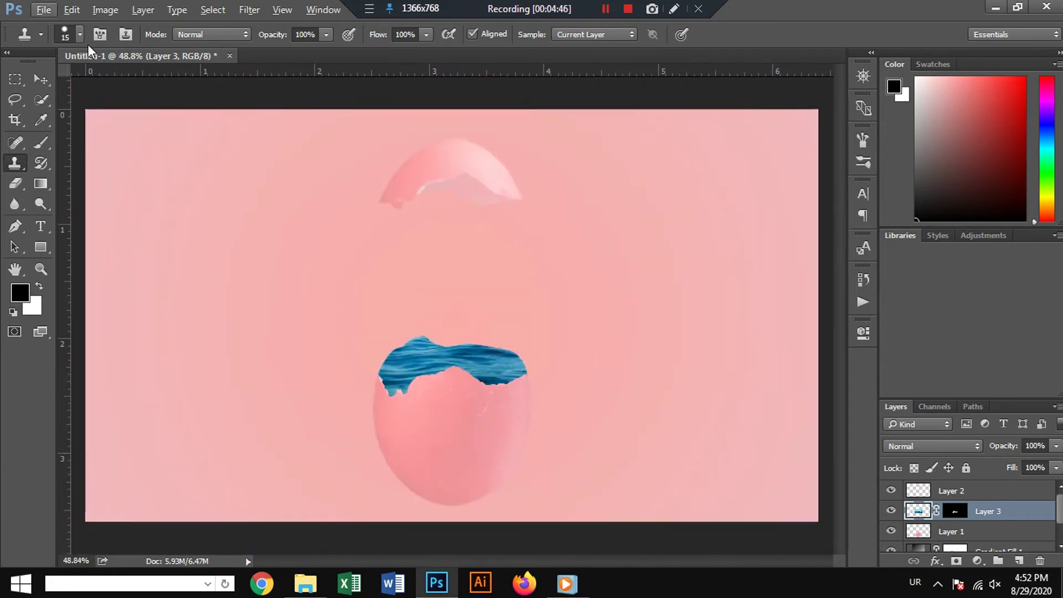
Step: Cut the breaking-wave photo from ocean.jpg, close it unsaved, and paste it into the poster
left_click(44, 10)
left_click(61, 44)
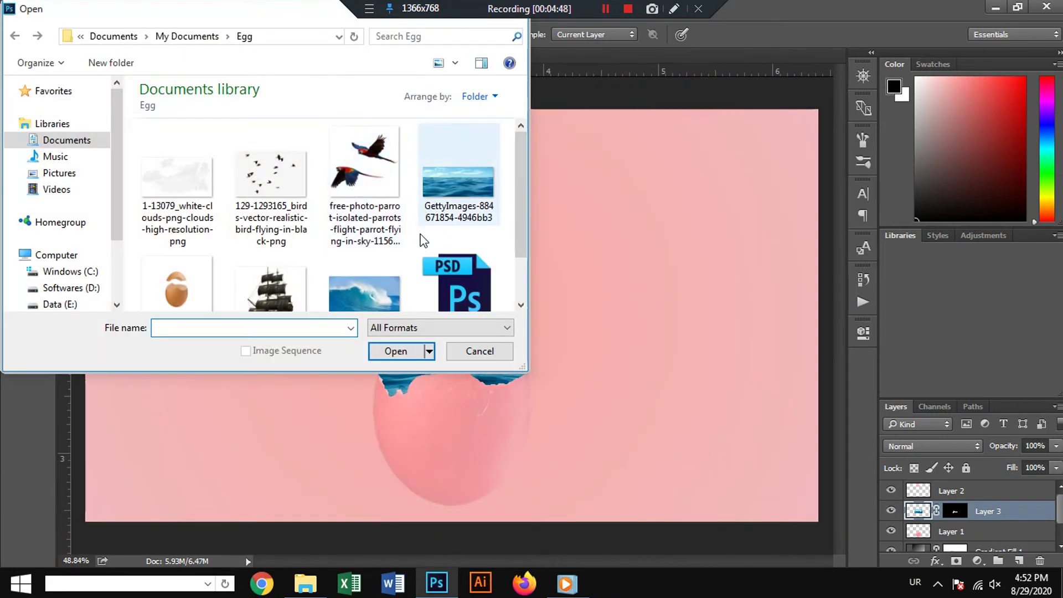
scroll(422, 239, "down", 1)
double_click(362, 235)
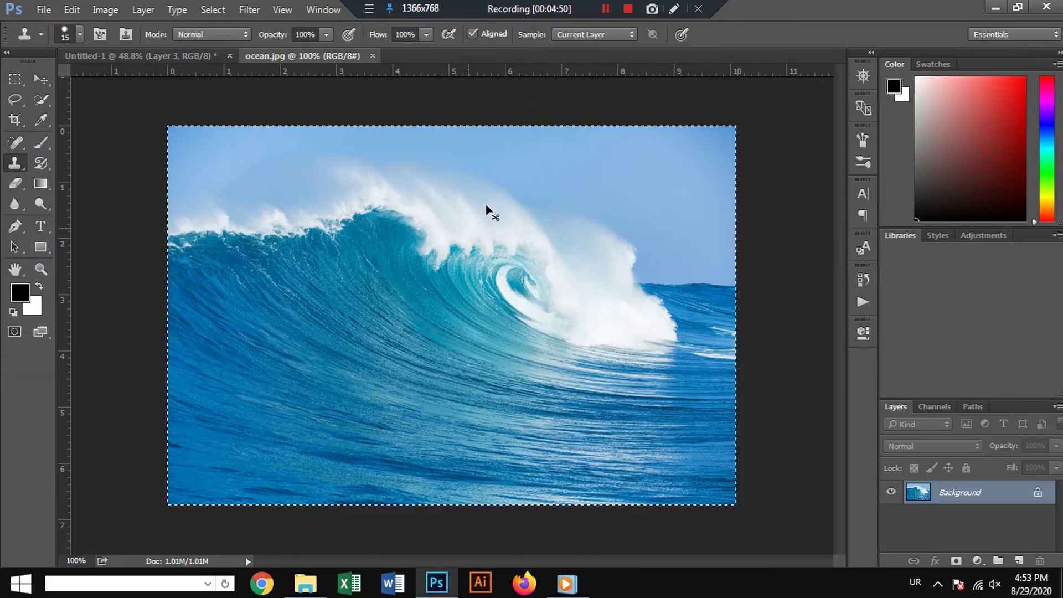
key("ctrl+x")
left_click(379, 56)
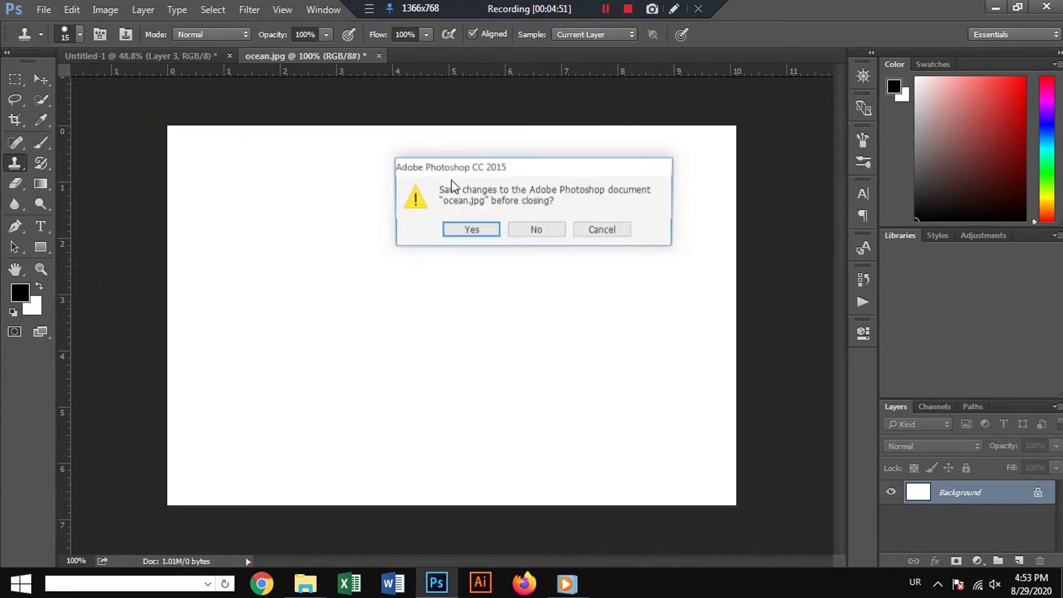
left_click(518, 225)
key("ctrl+v")
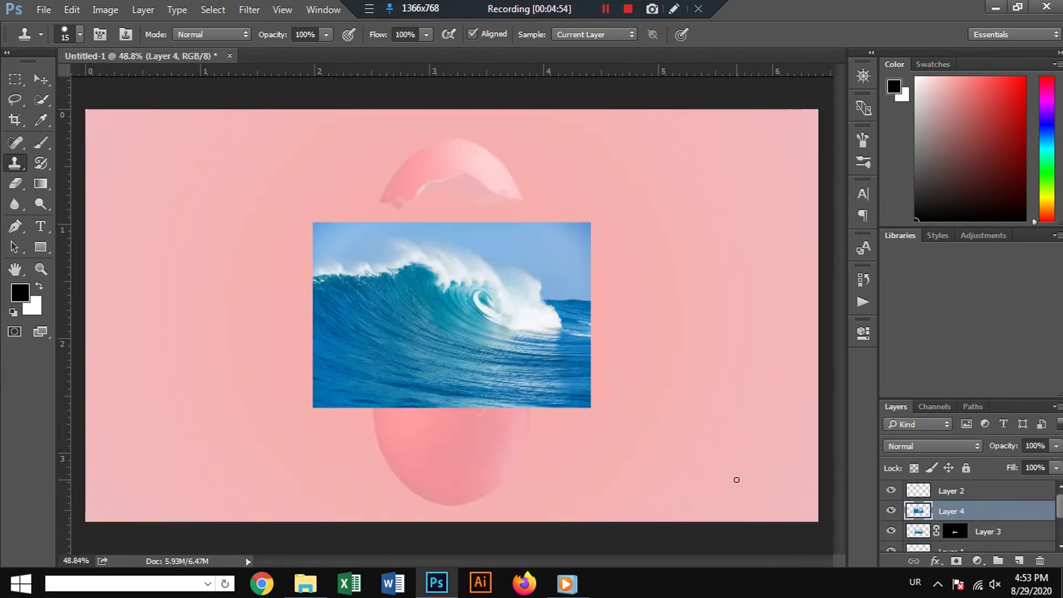
key("ctrl+t")
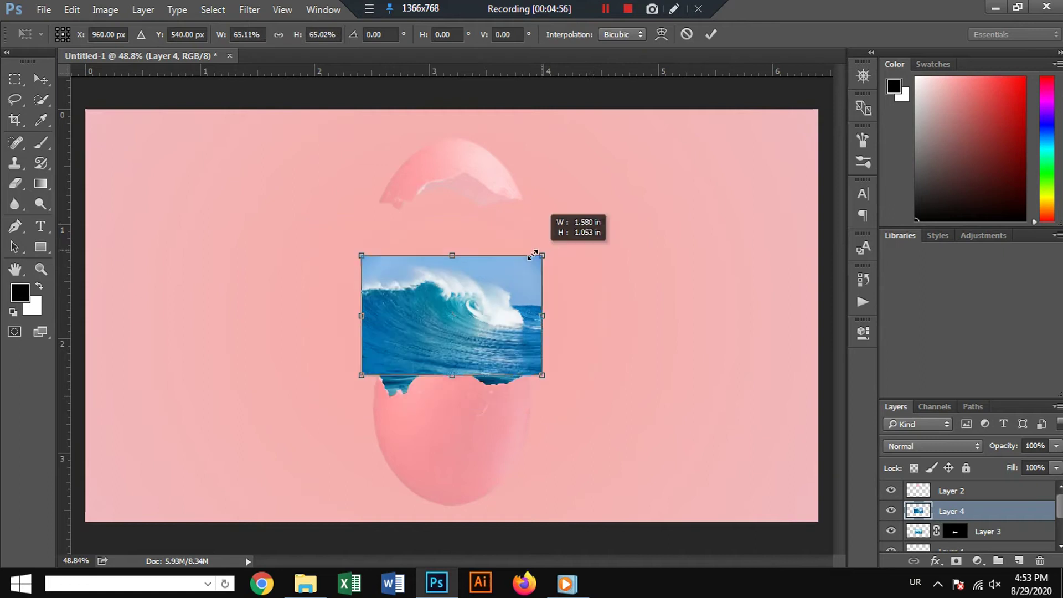
Step: Scale the wave photo down over the egg's opening at 56% opacity and commit it
mouse_move(581, 228)
left_mouse_down()
mouse_move(536, 260)
mouse_move(508, 312)
left_mouse_up()
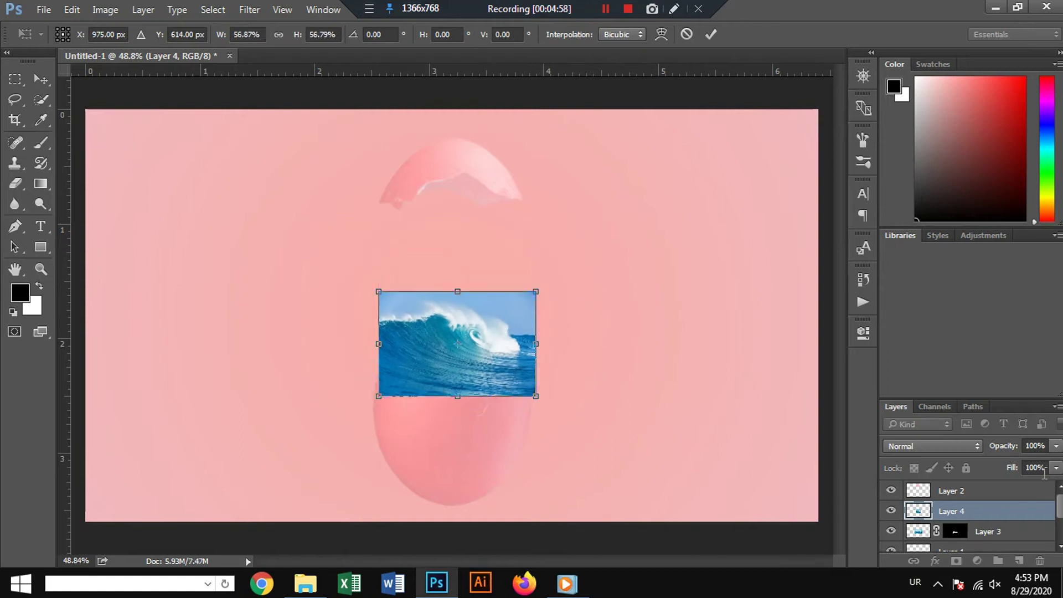
left_click(1055, 447)
left_click_drag(1018, 463, 1016, 463)
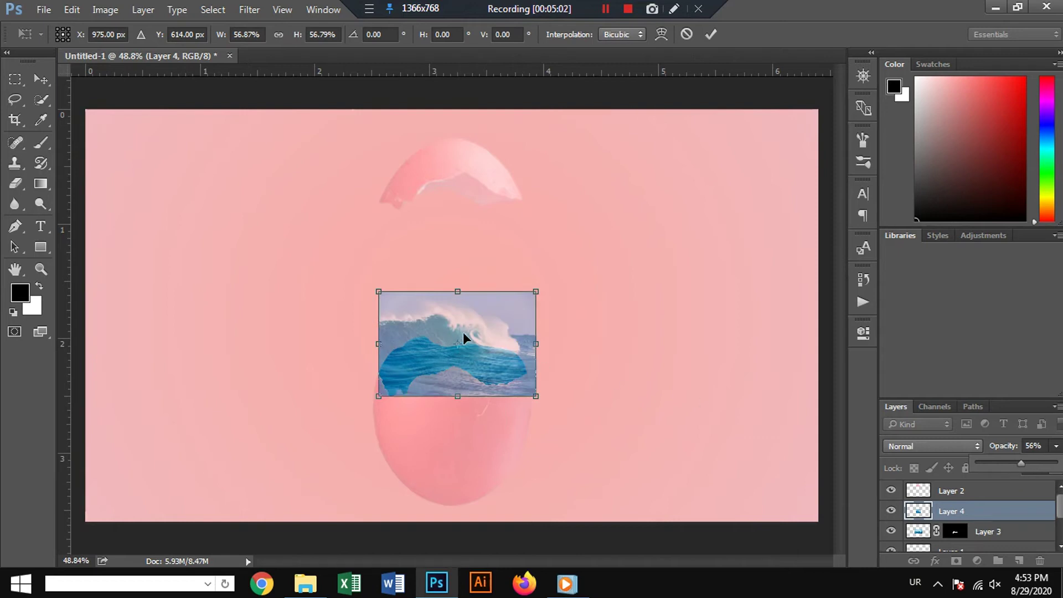
left_click_drag(463, 333, 469, 322)
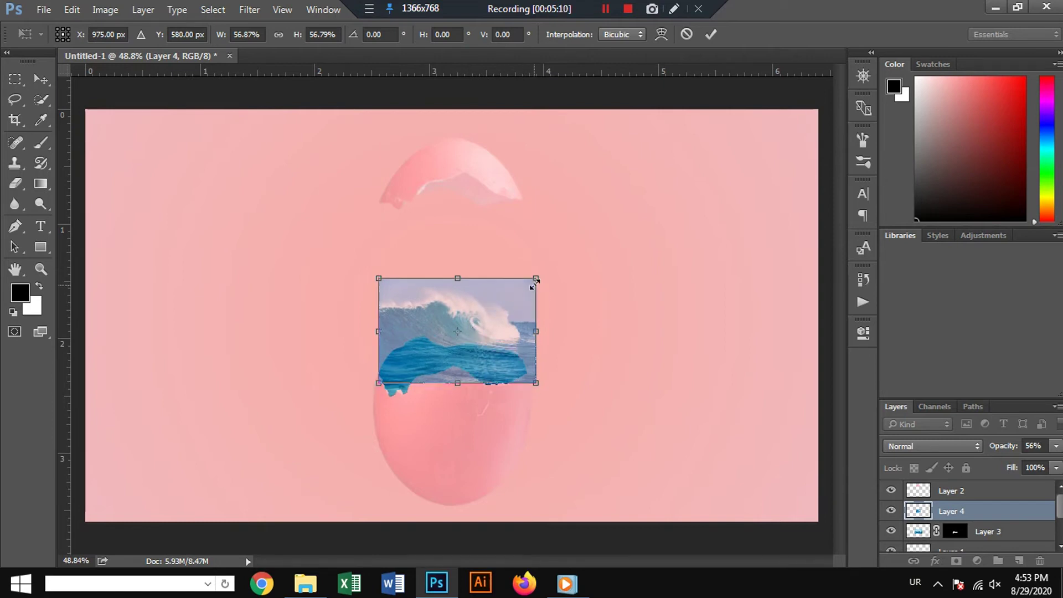
left_click_drag(537, 279, 494, 317)
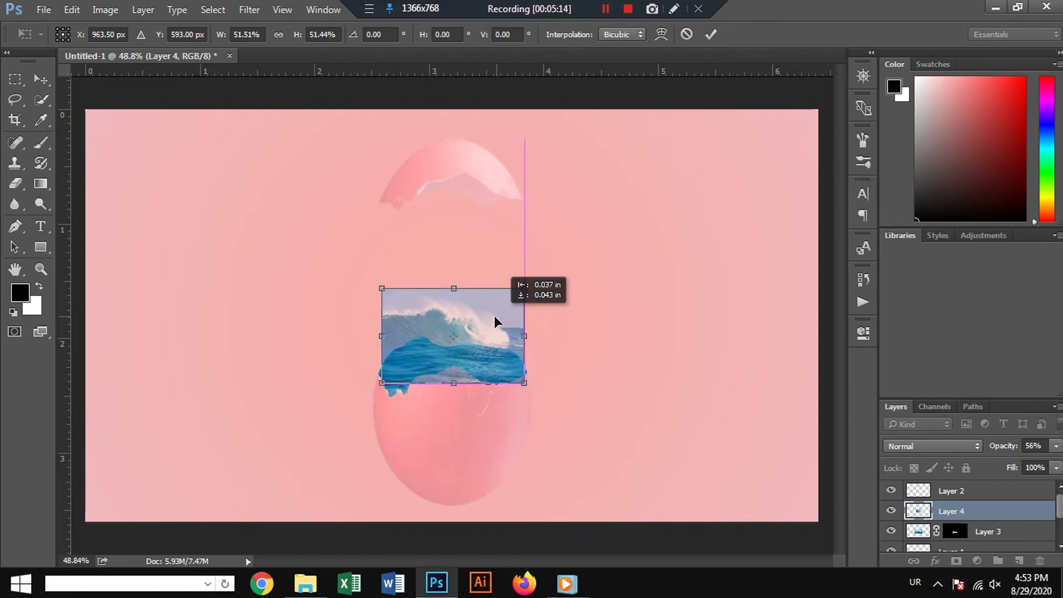
left_click_drag(523, 383, 520, 387)
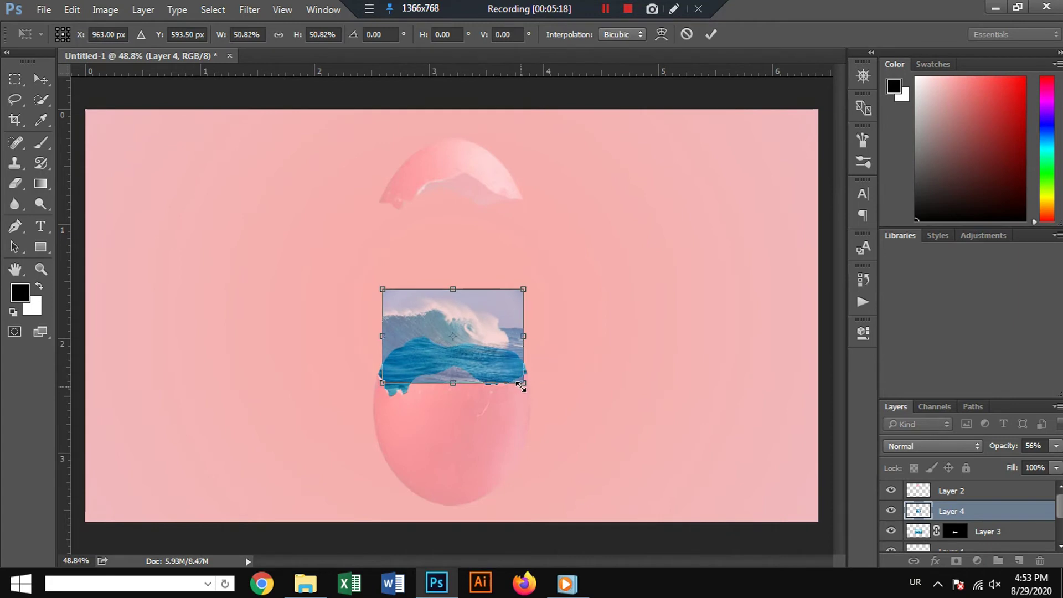
key("Return")
Step: Enlarge the wave layer to about 102% and raise it over the egg's opening
key("s")
scroll(487, 376, "up", 2)
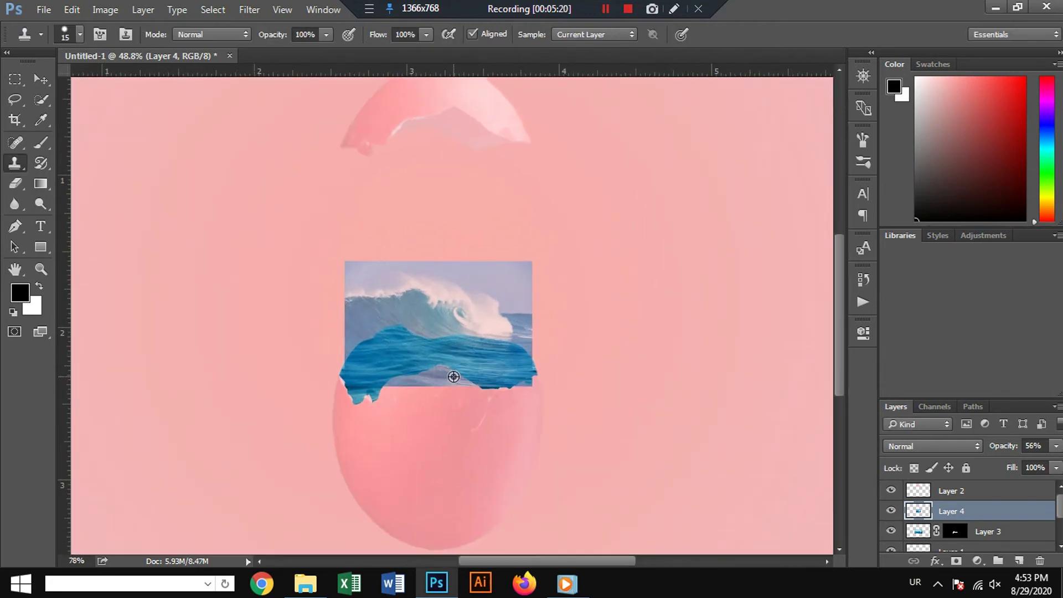
scroll(450, 372, "up", 2)
scroll(453, 321, "up", 2)
scroll(448, 254, "up", 2)
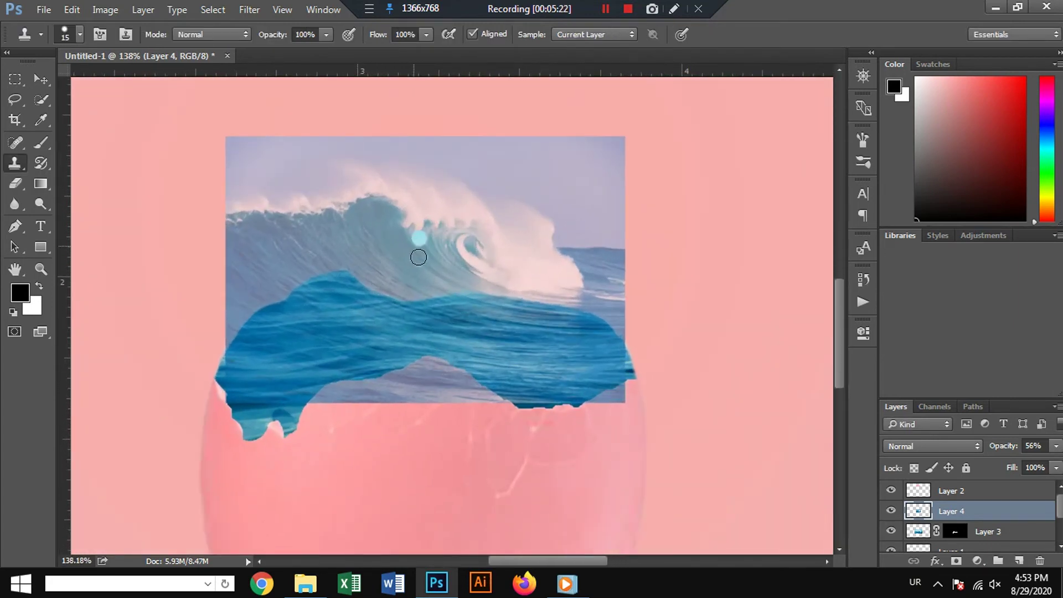
key("ctrl+t")
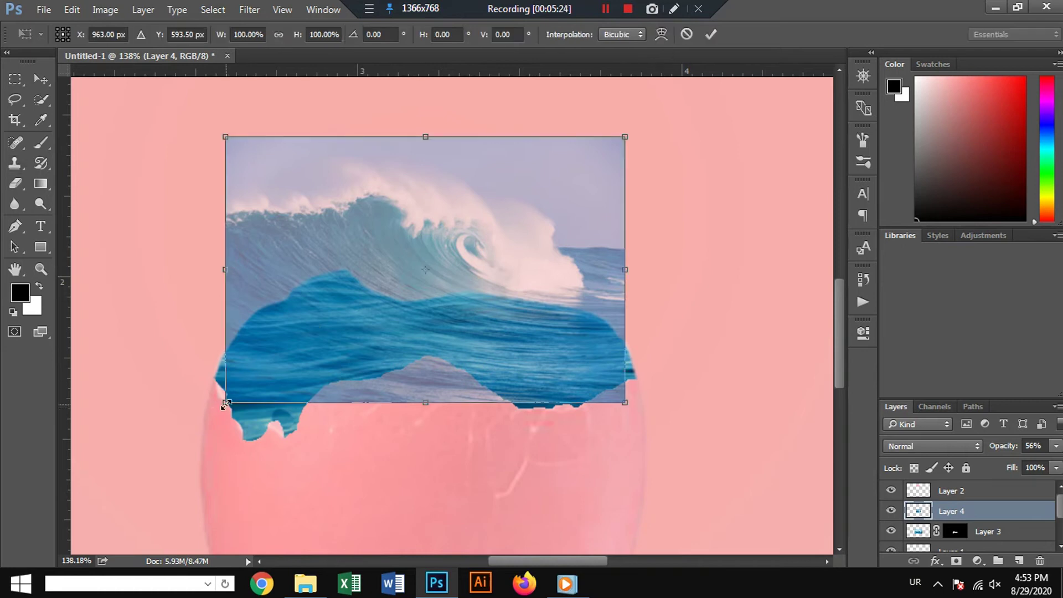
left_click_drag(225, 404, 221, 408)
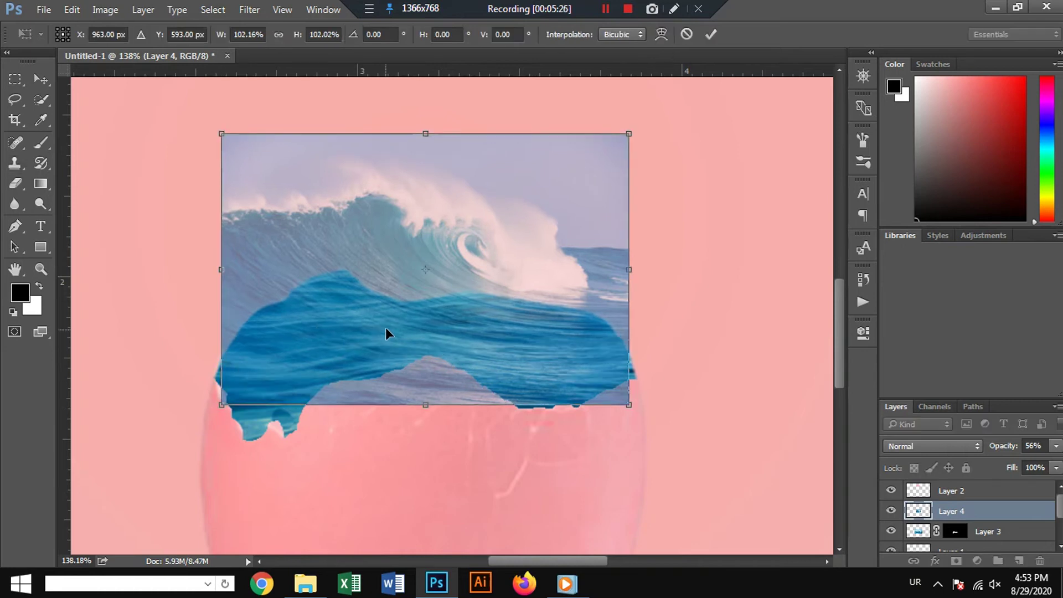
left_click_drag(385, 327, 380, 318)
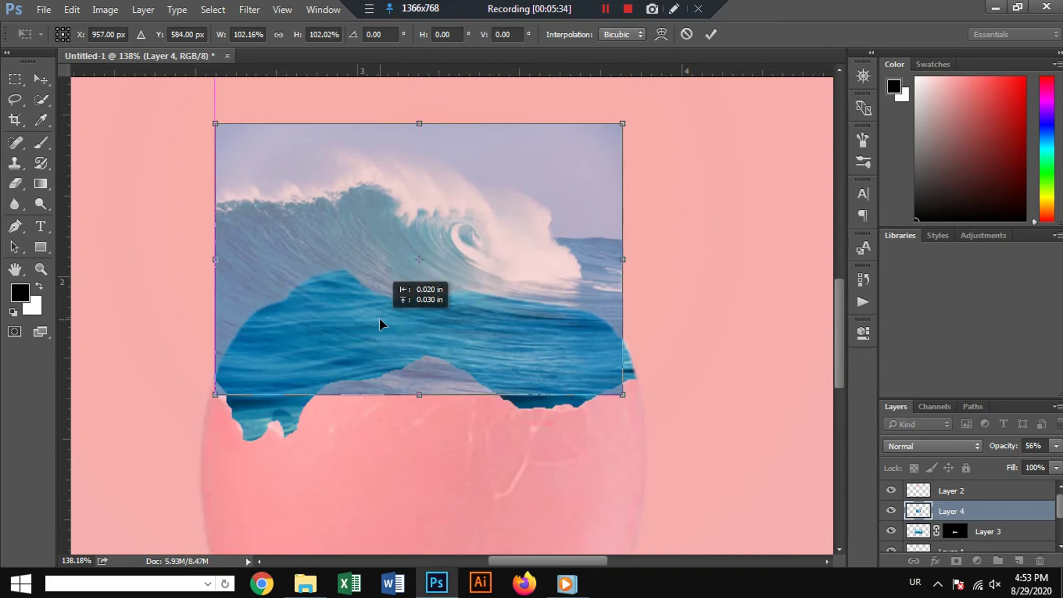
key("alt+space")
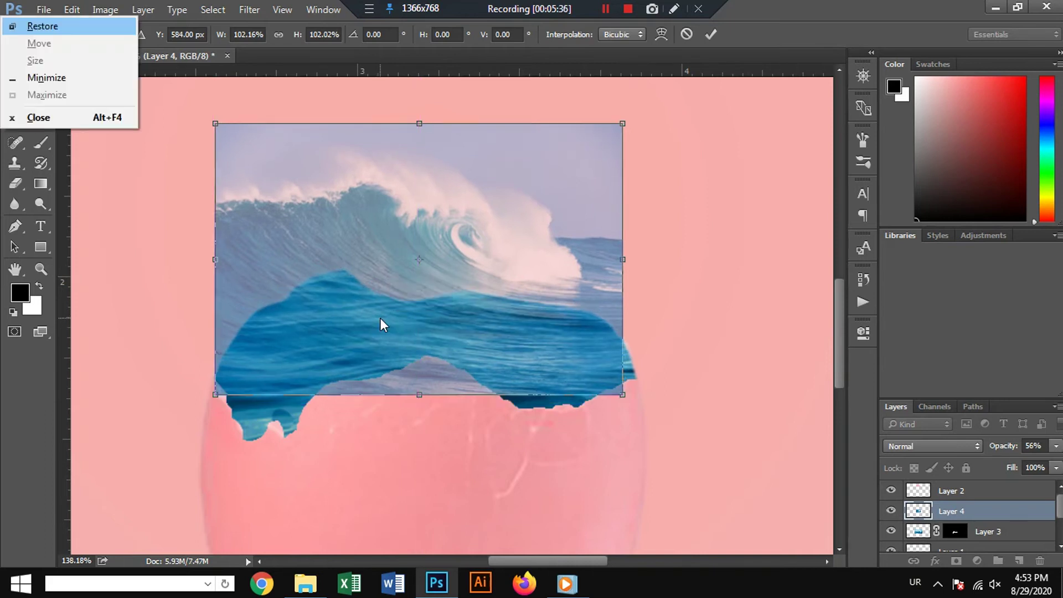
key("Return")
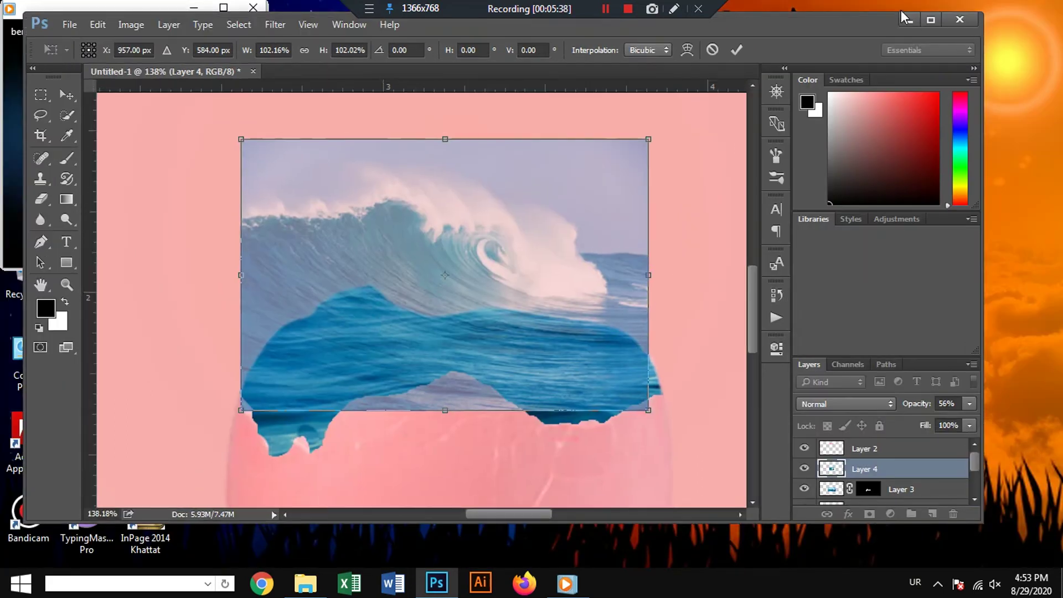
left_click(931, 20)
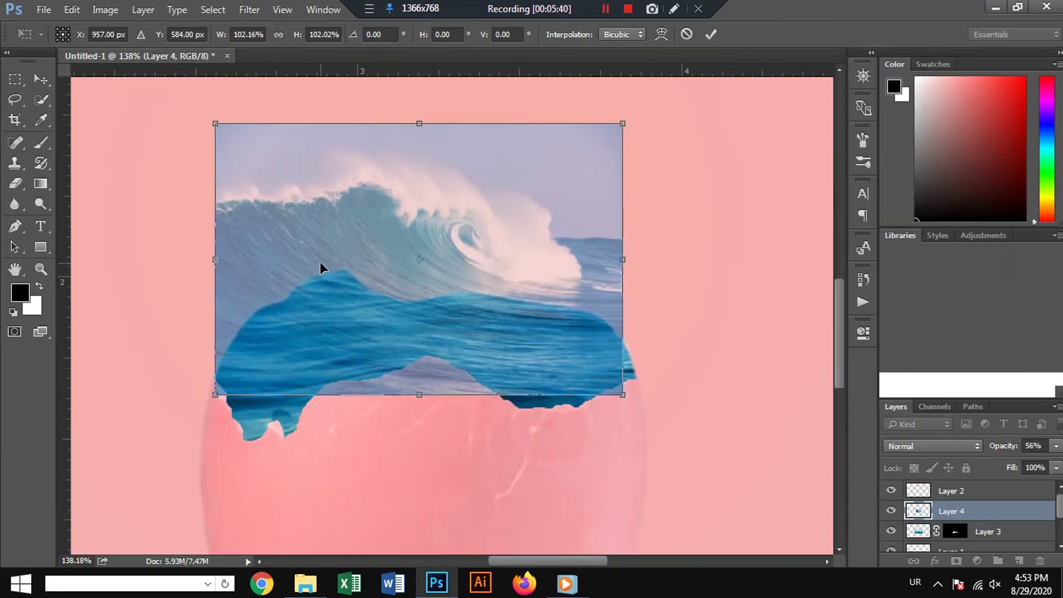
key("Return")
Step: Set the wave layer to 100% opacity, add a layer mask, and use a 60 px brush
key("s")
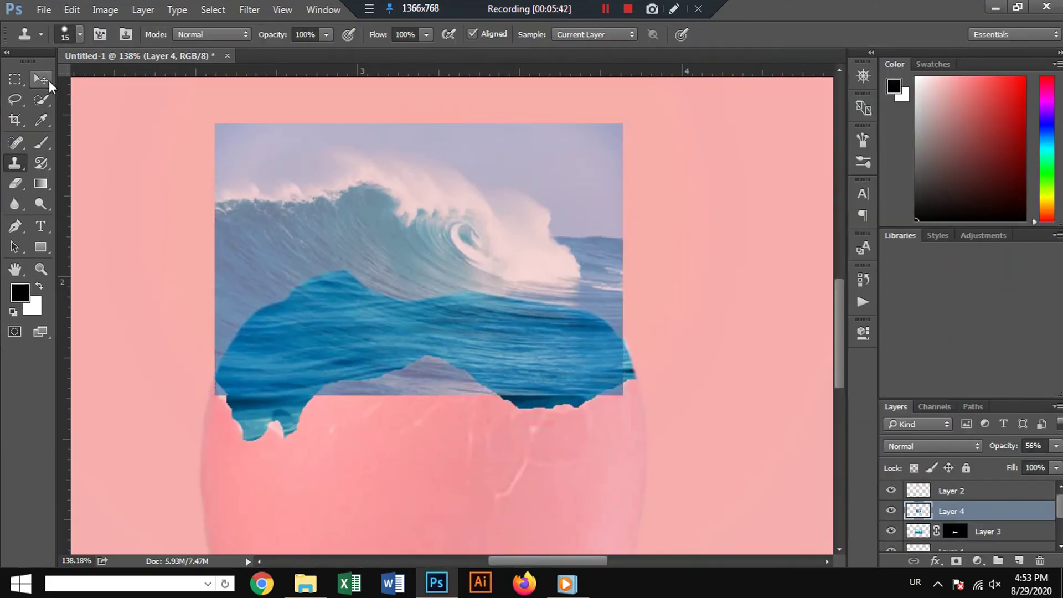
left_click(47, 81)
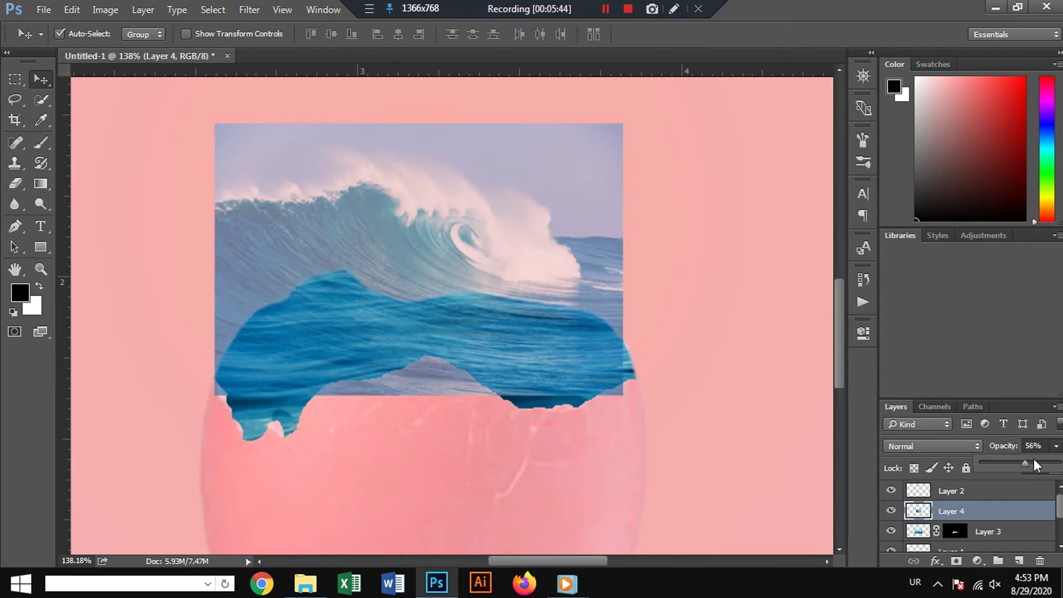
left_click_drag(1021, 463, 1059, 463)
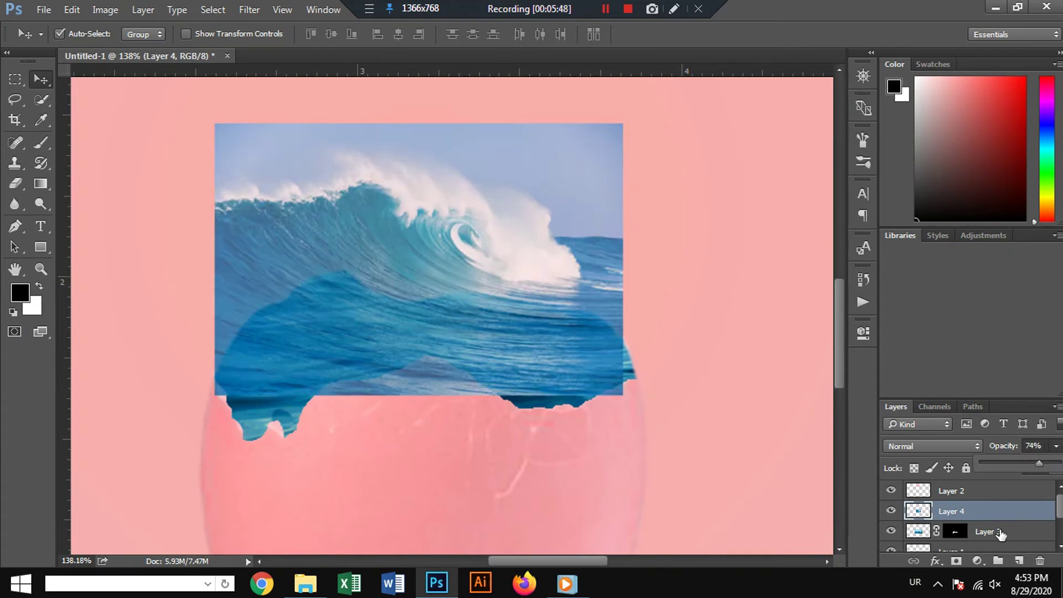
left_click(957, 561)
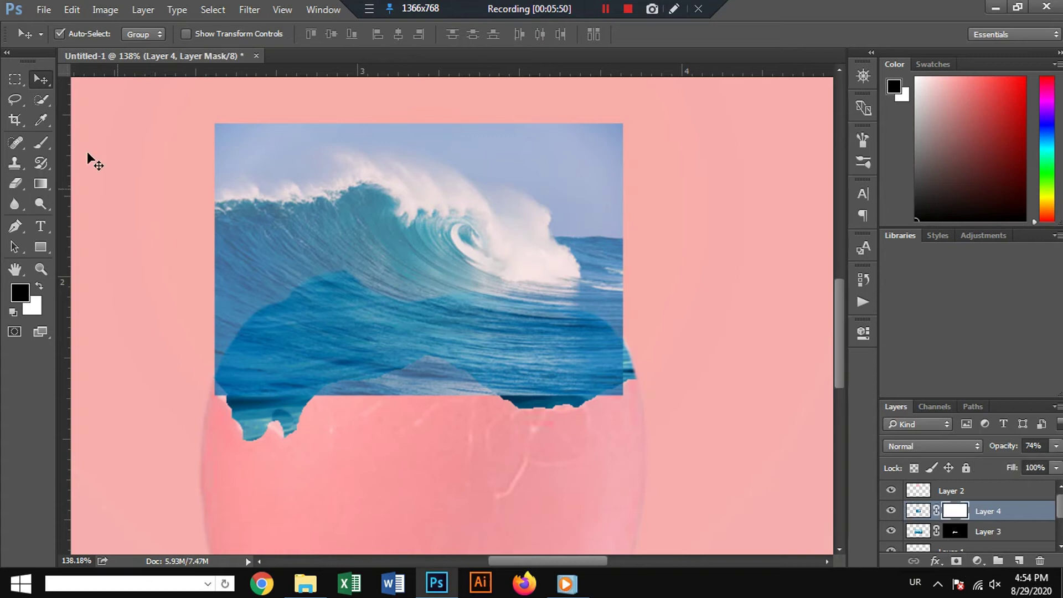
key("b")
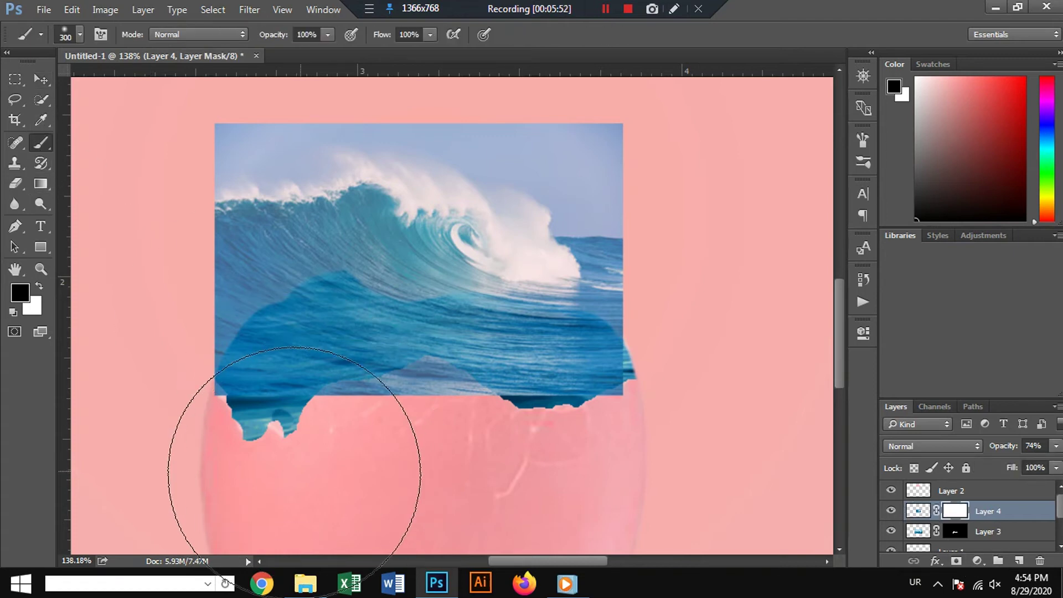
key("bracketleft")
key("bracketleft")
key("bracketleft")
key("bracketleft")
key("bracketleft")
key("bracketleft")
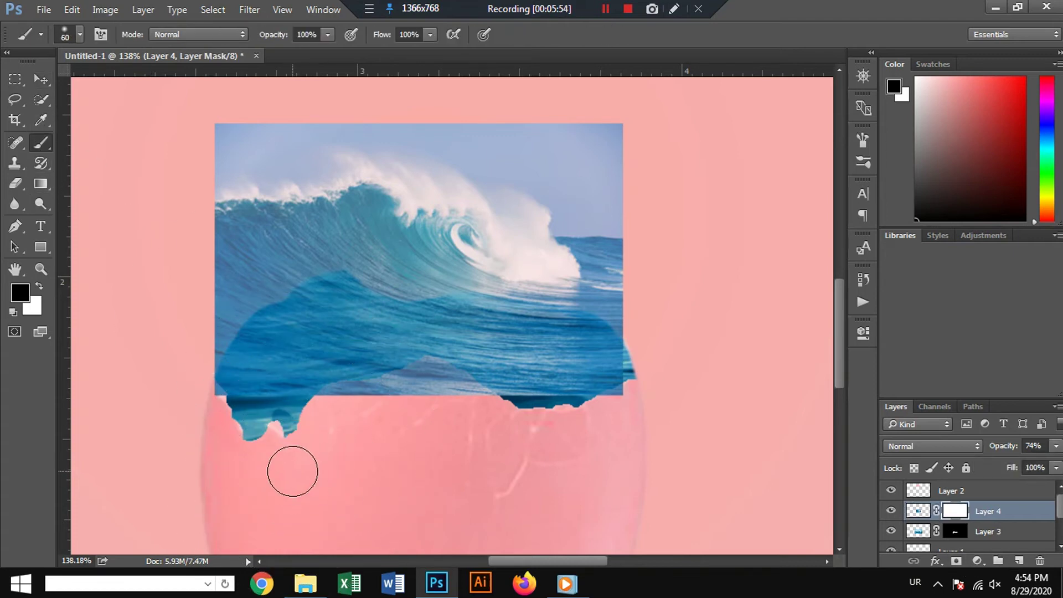
Step: Mask away the wave's dark lower-left, right edge, pale sky top and spray haze
mouse_move(292, 471)
left_mouse_down()
mouse_move(219, 397)
mouse_move(324, 346)
mouse_move(284, 350)
mouse_move(415, 351)
mouse_move(464, 335)
mouse_move(526, 379)
mouse_move(586, 376)
mouse_move(559, 362)
mouse_move(569, 356)
mouse_move(517, 339)
mouse_move(645, 351)
mouse_move(601, 288)
mouse_move(615, 233)
mouse_move(530, 150)
mouse_move(487, 131)
mouse_move(238, 114)
mouse_move(569, 136)
left_mouse_up()
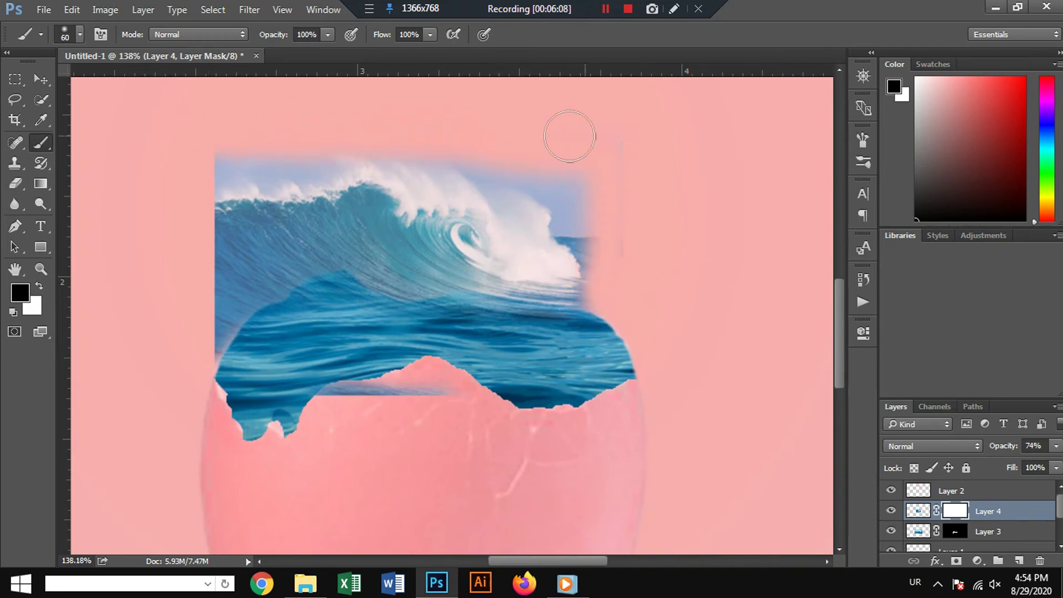
mouse_move(614, 250)
left_mouse_down()
mouse_move(604, 254)
mouse_move(582, 226)
left_mouse_up()
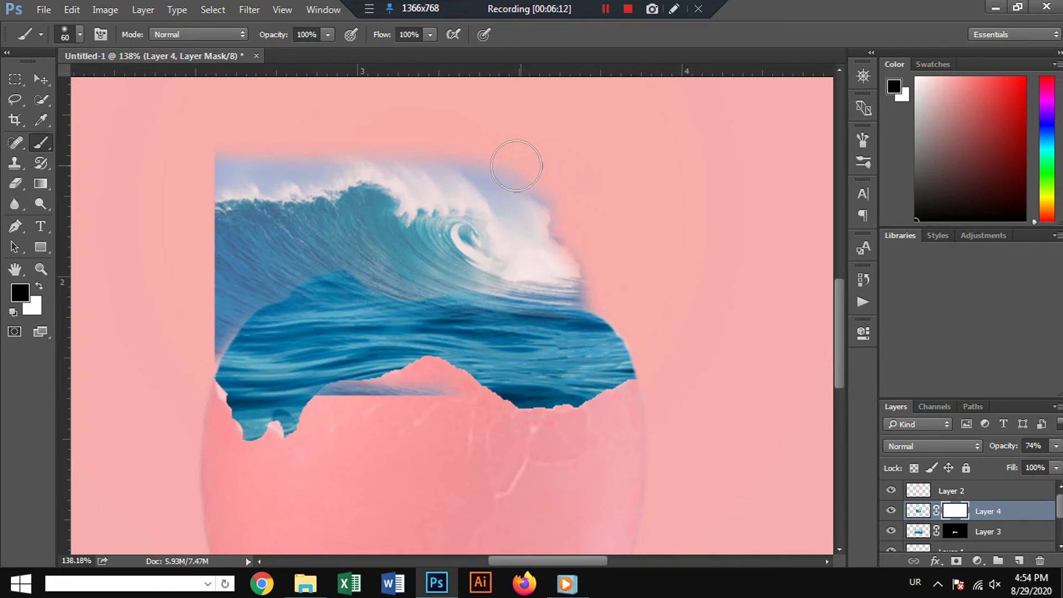
left_click_drag(473, 155, 387, 148)
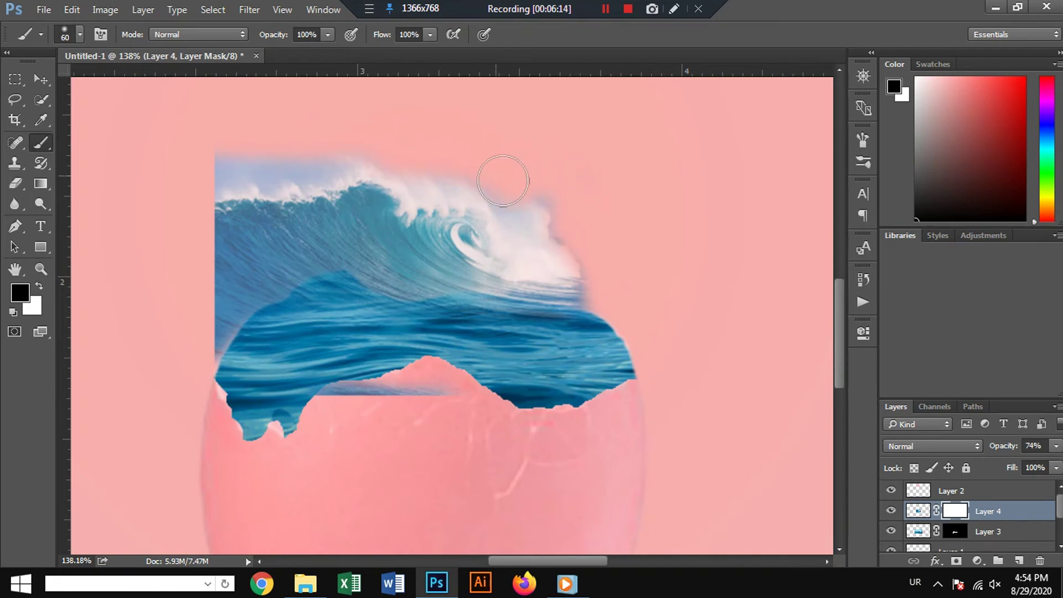
left_click_drag(503, 181, 562, 213)
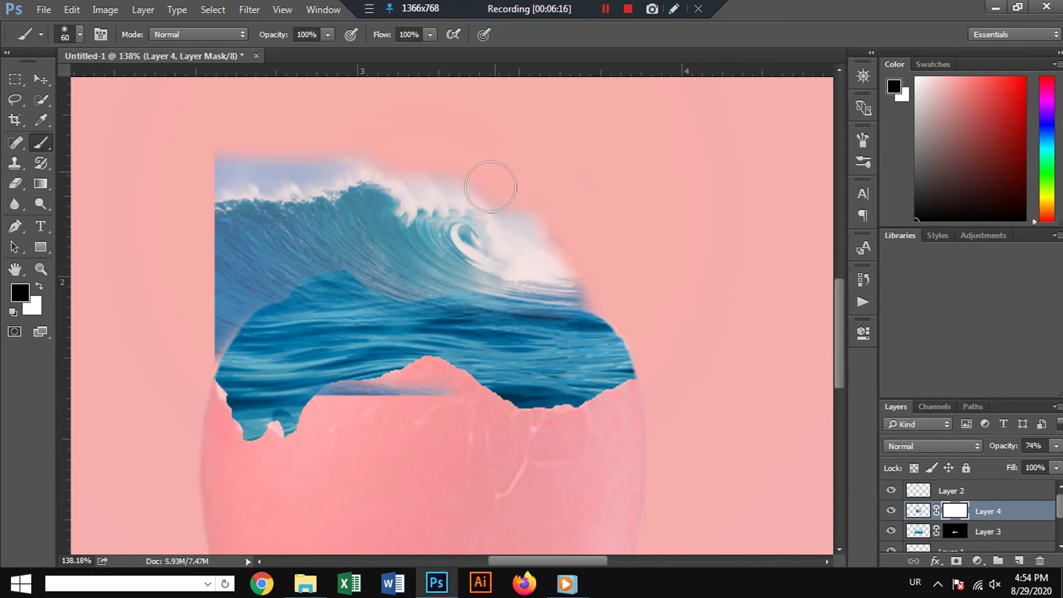
mouse_move(490, 187)
left_mouse_down()
mouse_move(375, 147)
mouse_move(226, 161)
mouse_move(190, 199)
mouse_move(173, 242)
mouse_move(196, 312)
mouse_move(185, 351)
mouse_move(185, 230)
mouse_move(171, 316)
mouse_move(219, 185)
mouse_move(171, 268)
mouse_move(177, 301)
left_mouse_up()
mouse_move(201, 363)
left_mouse_down()
mouse_move(190, 285)
mouse_move(231, 171)
left_mouse_up()
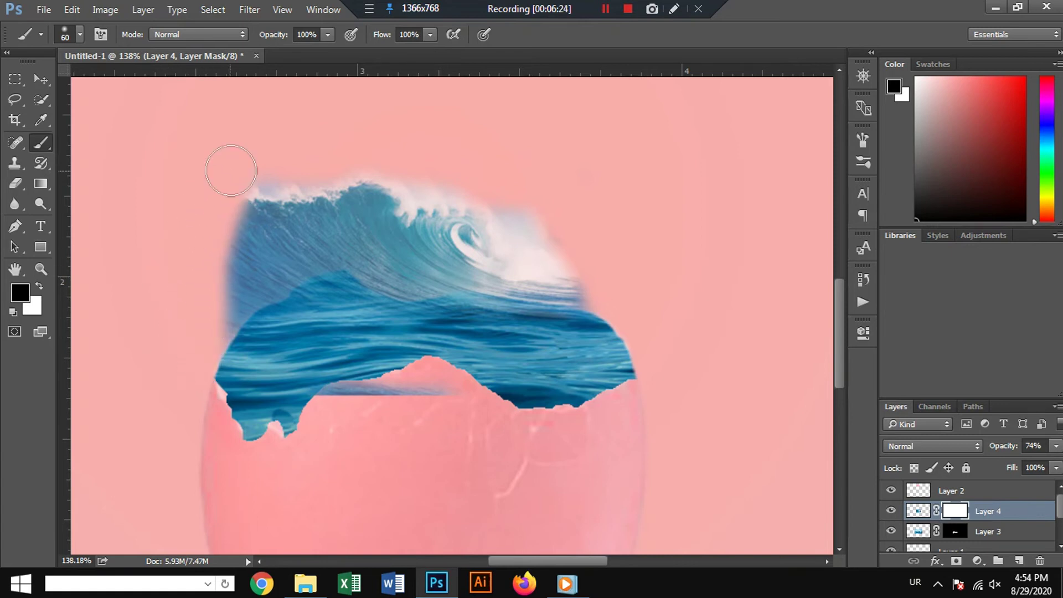
Step: Refine the mask around the eggshell rim and soften the wave's upper-right and left edges
mouse_move(440, 426)
left_mouse_down()
mouse_move(375, 387)
mouse_move(382, 326)
left_mouse_up()
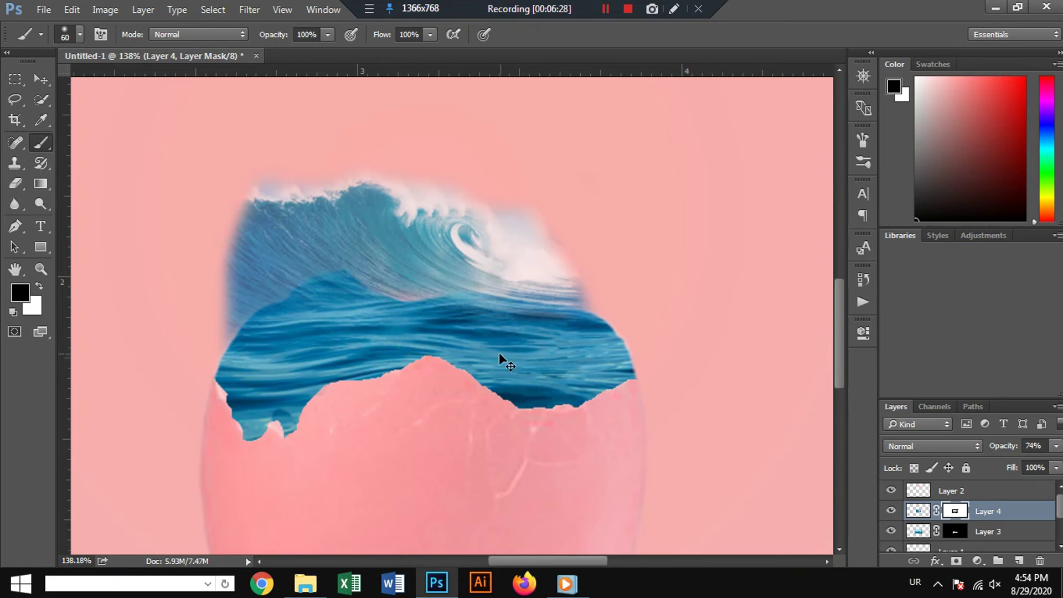
mouse_move(501, 360)
left_mouse_down()
mouse_move(387, 382)
mouse_move(400, 364)
left_mouse_up()
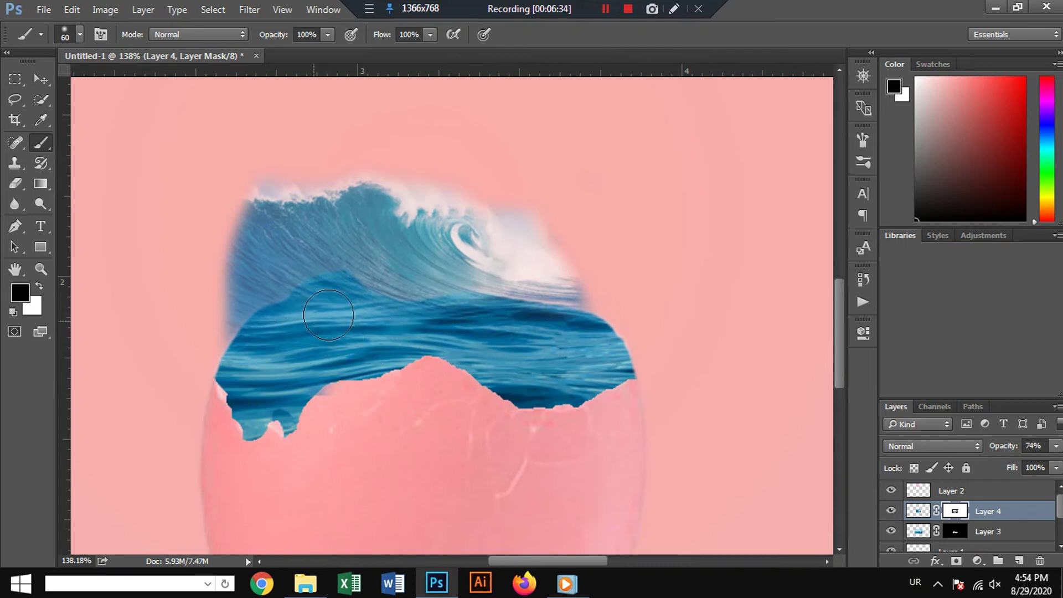
scroll(390, 406, "down", 2, "alt")
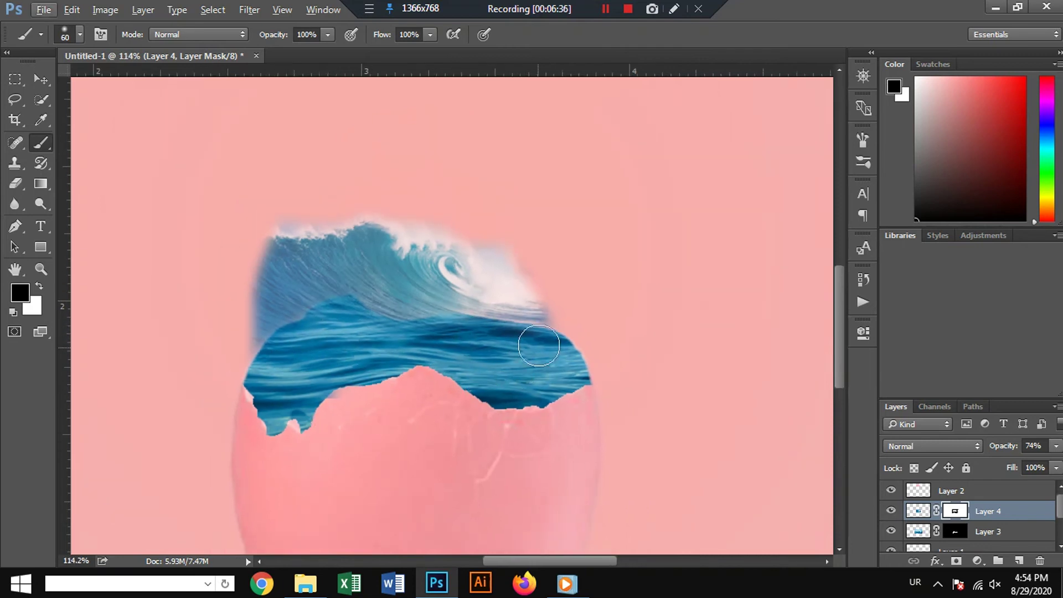
mouse_move(540, 349)
left_mouse_down()
mouse_move(539, 300)
mouse_move(517, 232)
mouse_move(532, 284)
mouse_move(490, 246)
mouse_move(507, 223)
left_mouse_up()
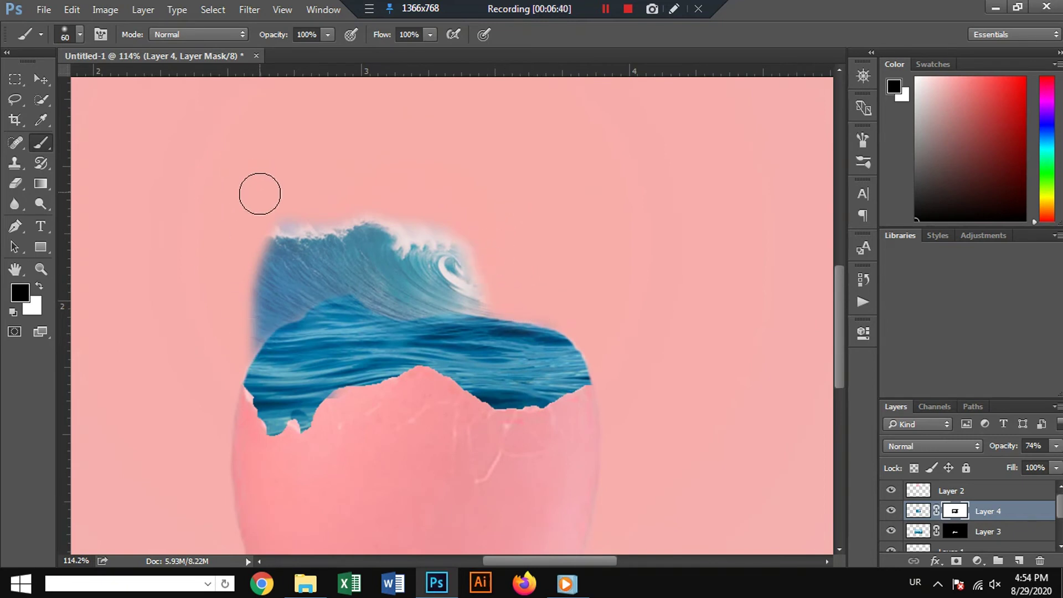
mouse_move(237, 251)
left_mouse_down()
mouse_move(235, 310)
mouse_move(222, 302)
left_mouse_up()
scroll(271, 215, "down", 1)
scroll(277, 213, "down", 2)
scroll(287, 219, "down", 2)
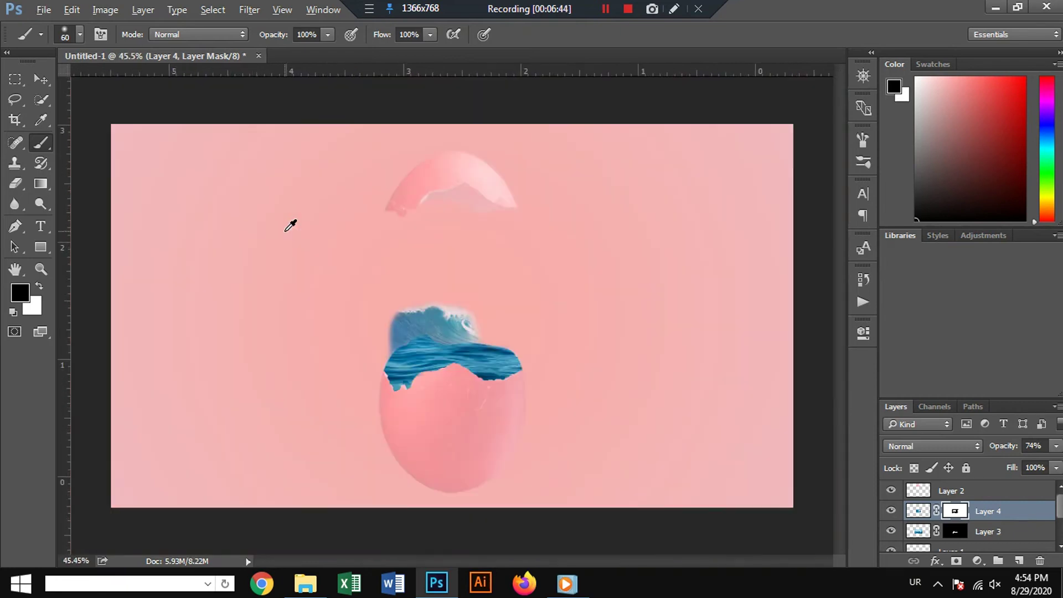
scroll(290, 222, "down", 1)
Step: Nudge the wave layer slightly downward
left_click(36, 81)
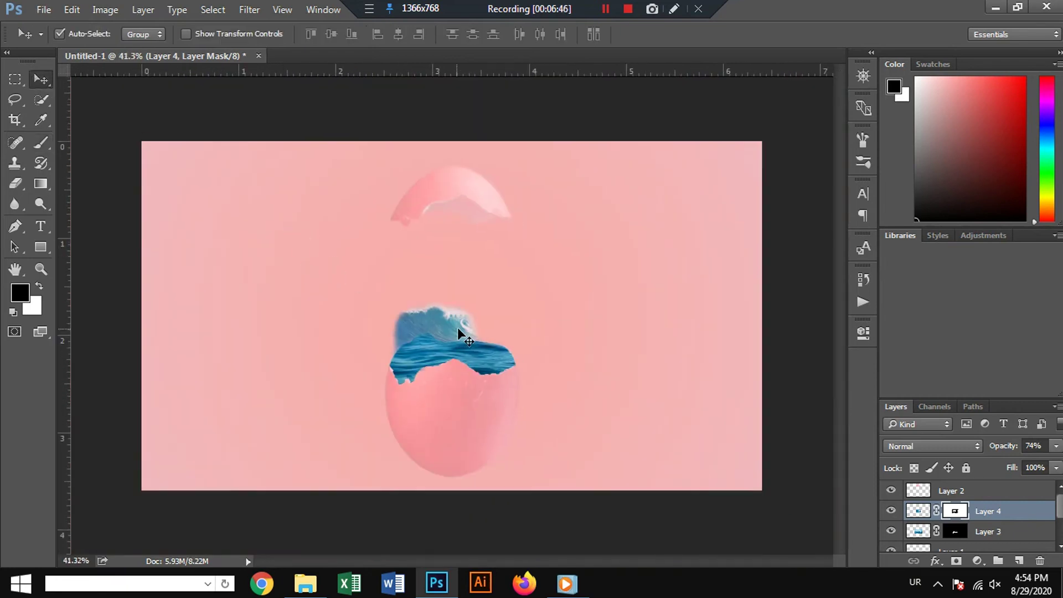
left_click_drag(457, 331, 461, 339)
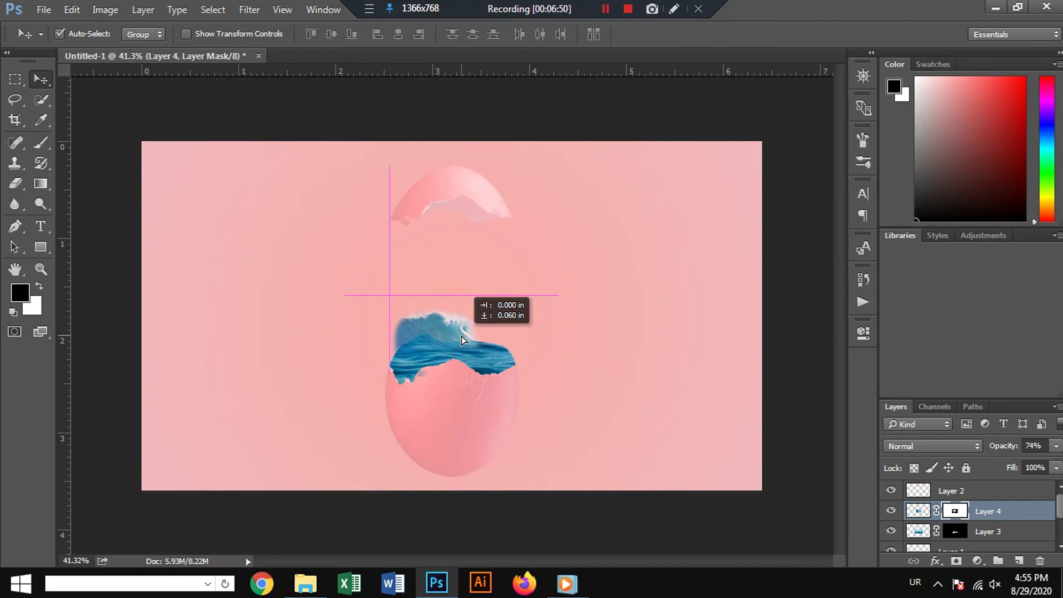
scroll(572, 312, "up", 2)
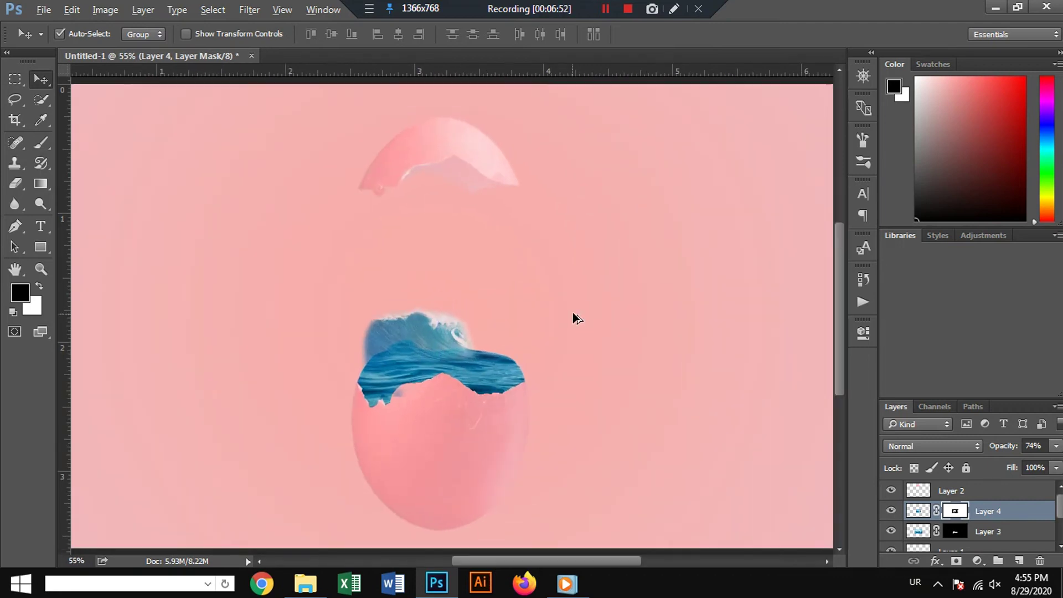
Step: Bring the pirate ship PNG into the poster and scale it to about a third
left_click(44, 10)
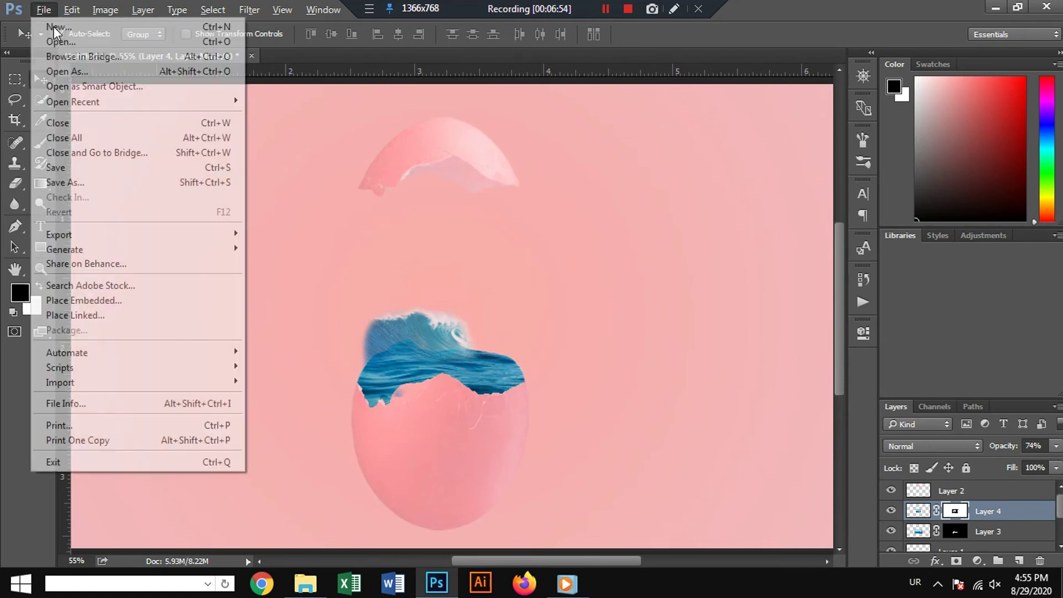
left_click(55, 41)
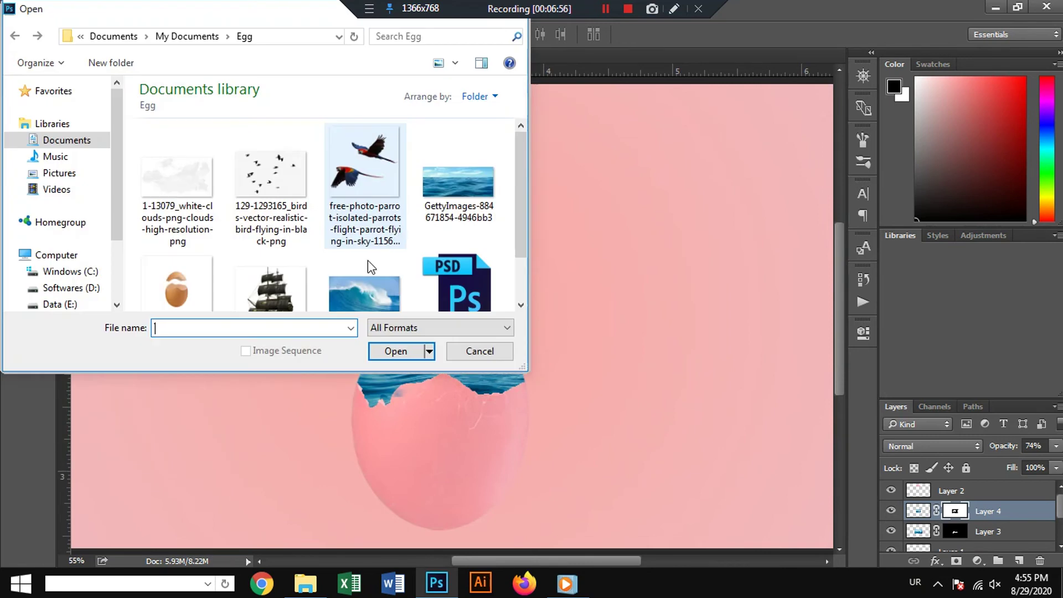
left_click(270, 285)
left_click(395, 350)
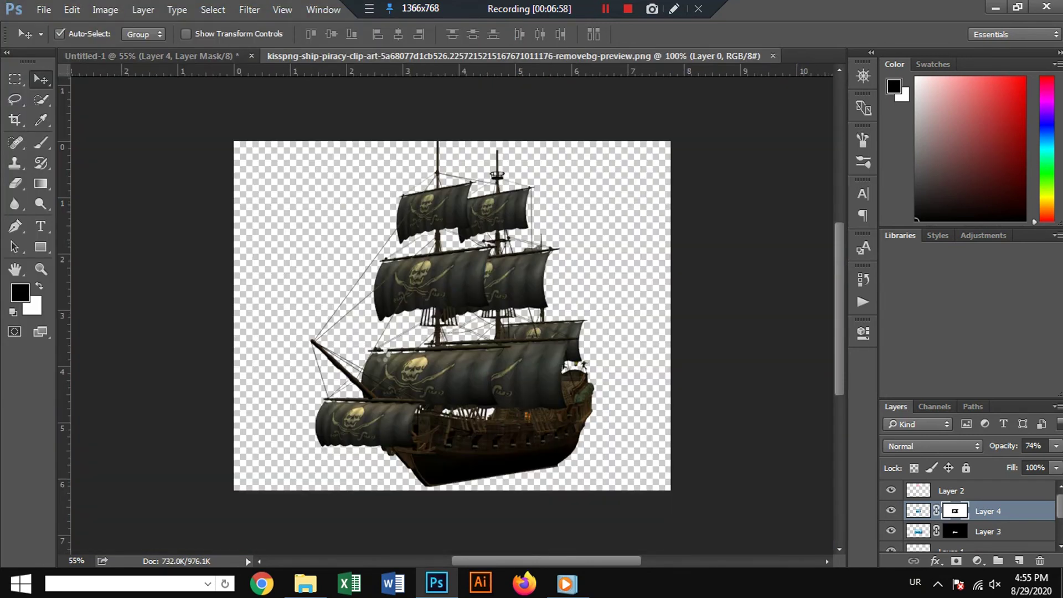
key("ctrl+x")
left_click(779, 55)
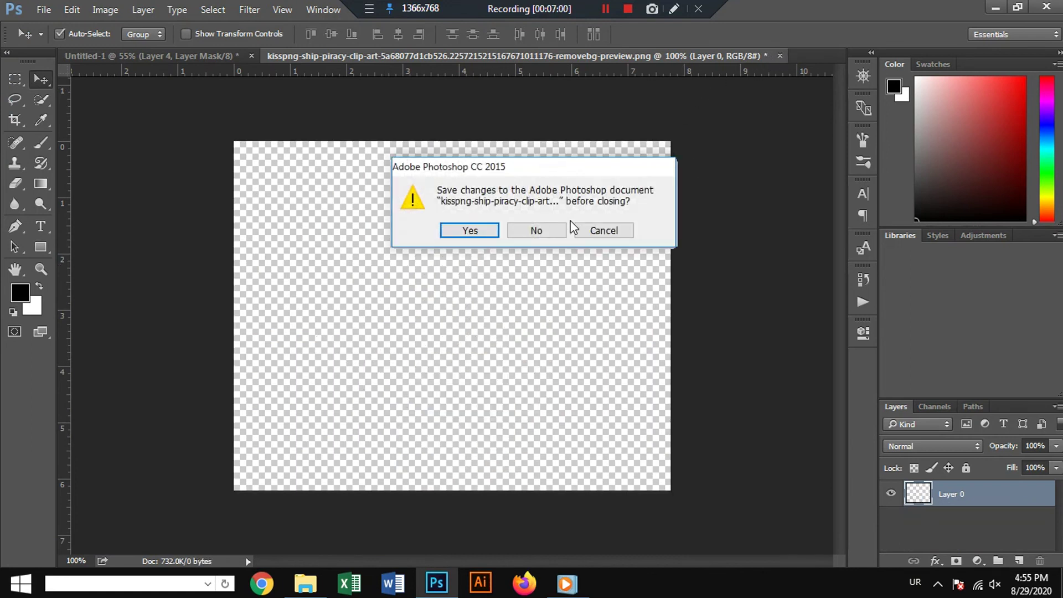
left_click(554, 231)
key("ctrl+v")
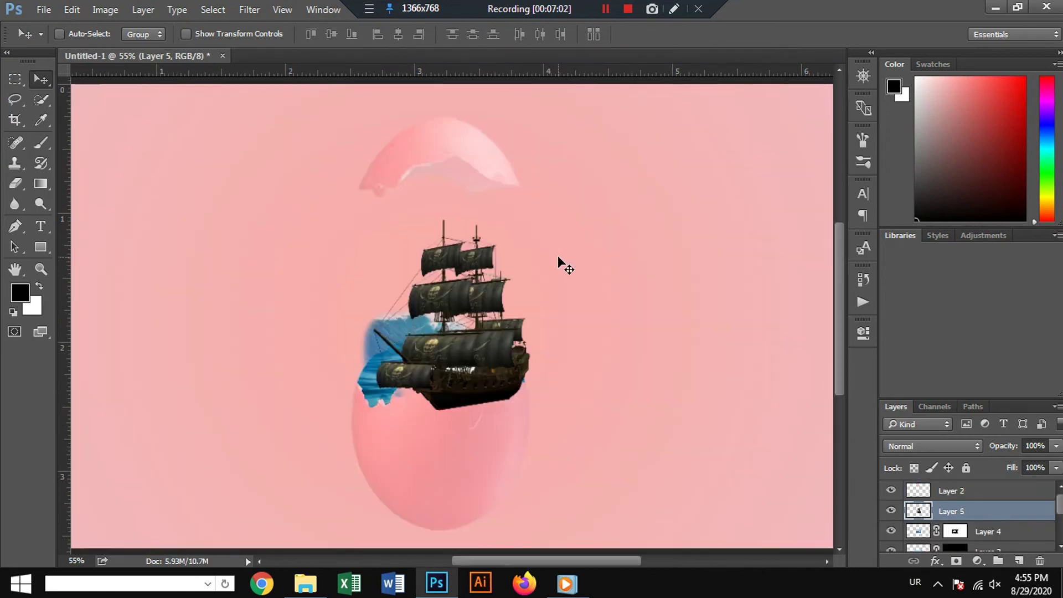
key("ctrl+t")
mouse_move(530, 222)
left_mouse_down()
mouse_move(480, 281)
mouse_move(498, 334)
mouse_move(508, 321)
mouse_move(497, 343)
left_mouse_up()
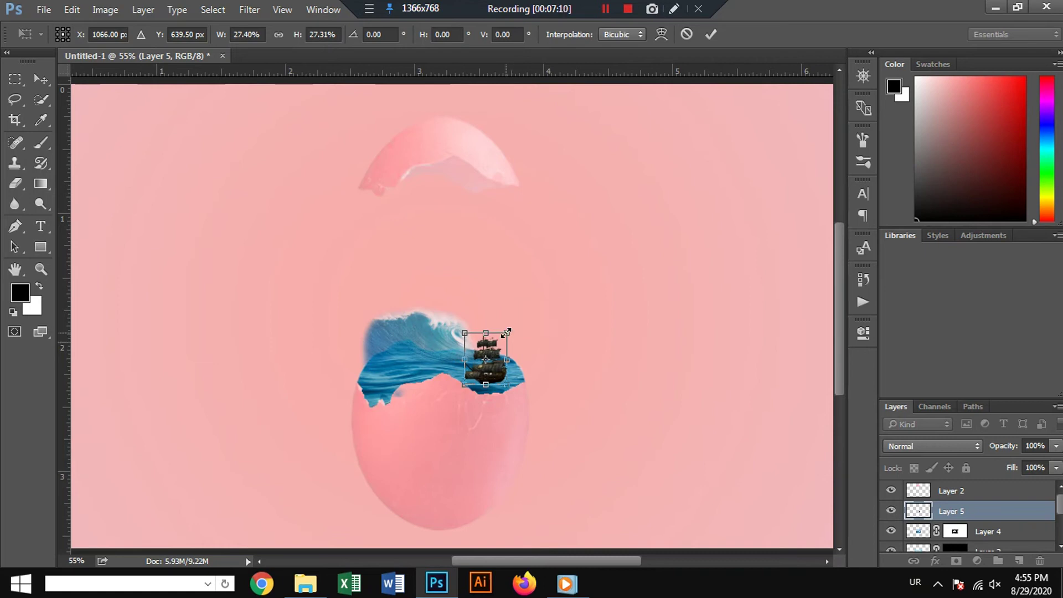
key("Return")
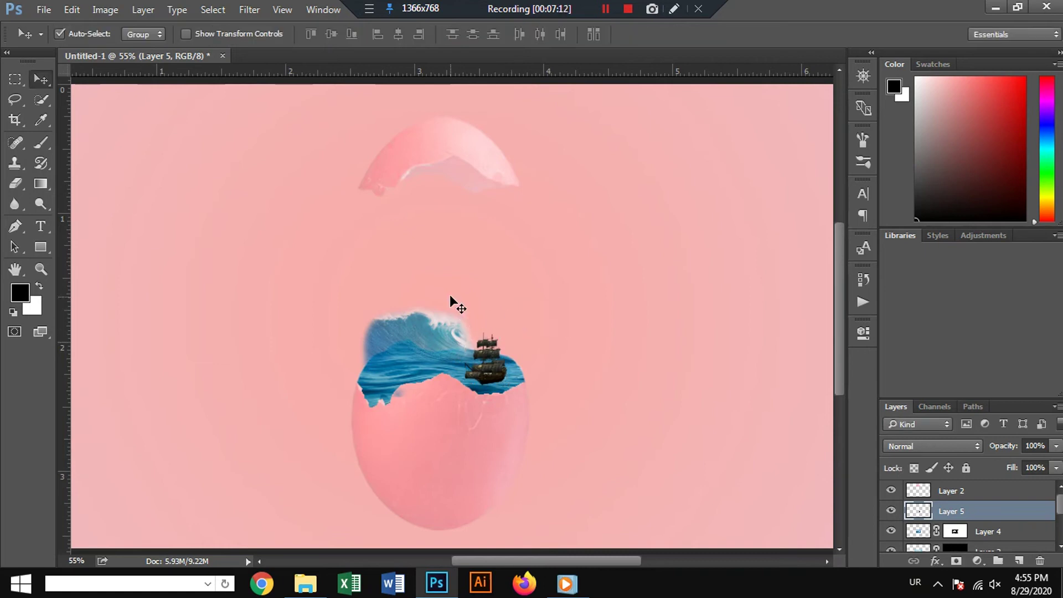
Step: Add a new layer above Gradient Fill 1 and paint a large soft black spot
left_click(487, 466)
key("ctrl+minus")
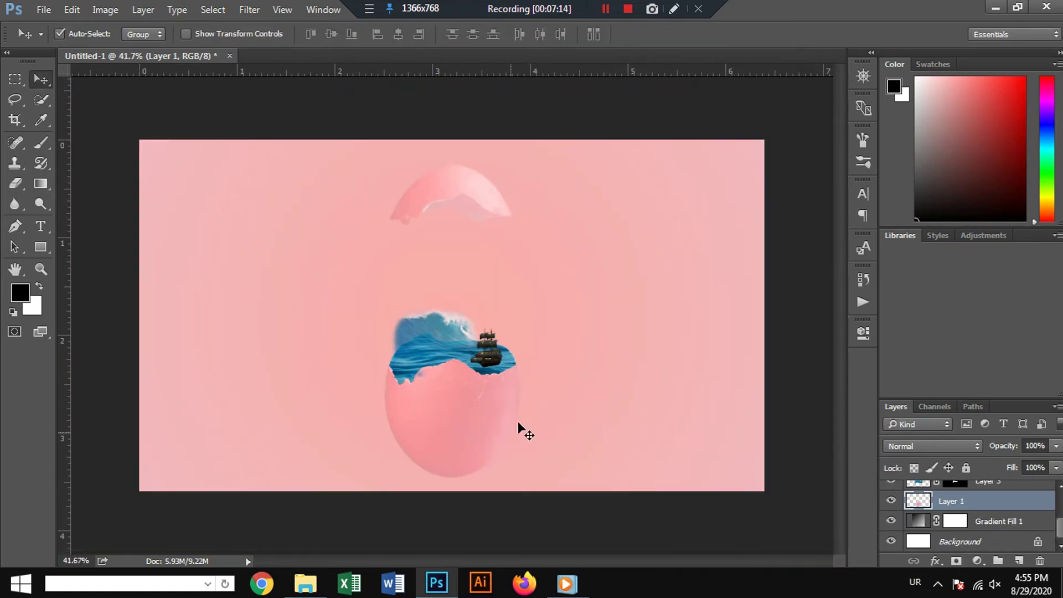
left_click(1015, 526)
left_click(1019, 560)
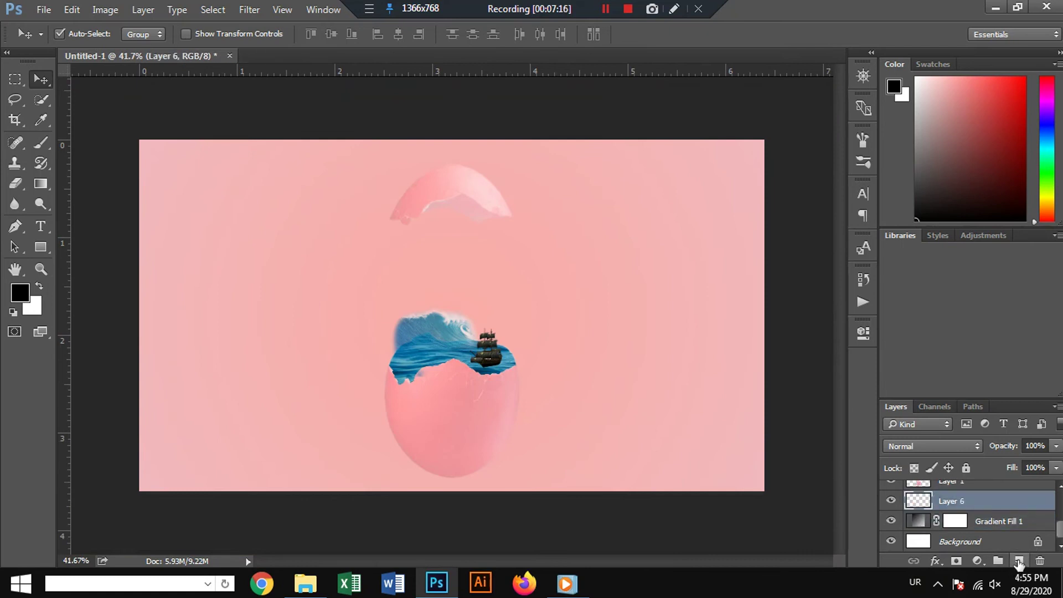
left_click(40, 143)
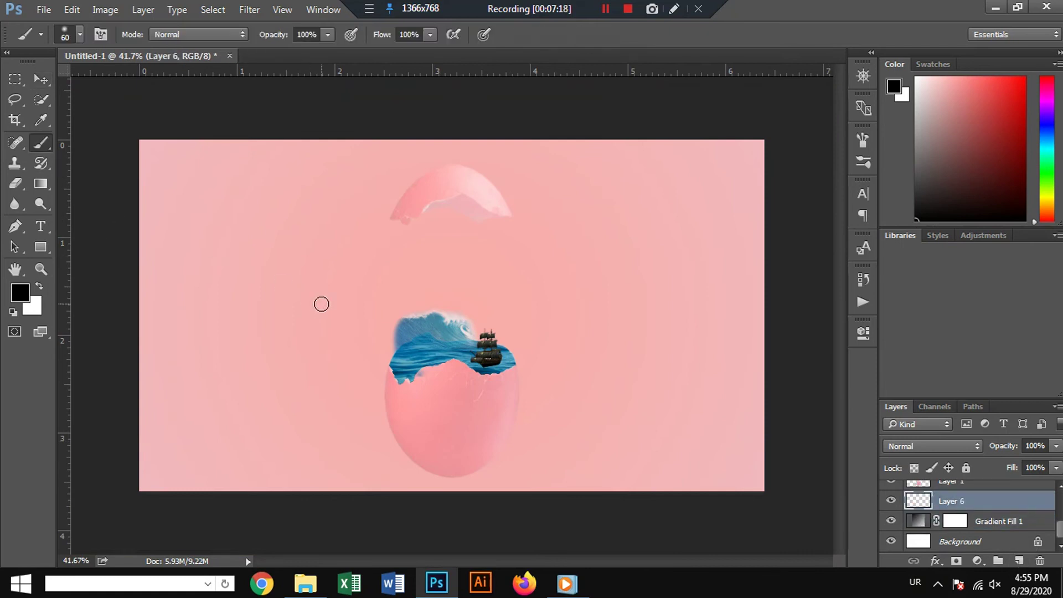
key("bracketright")
key("bracketright")
key("bracketright")
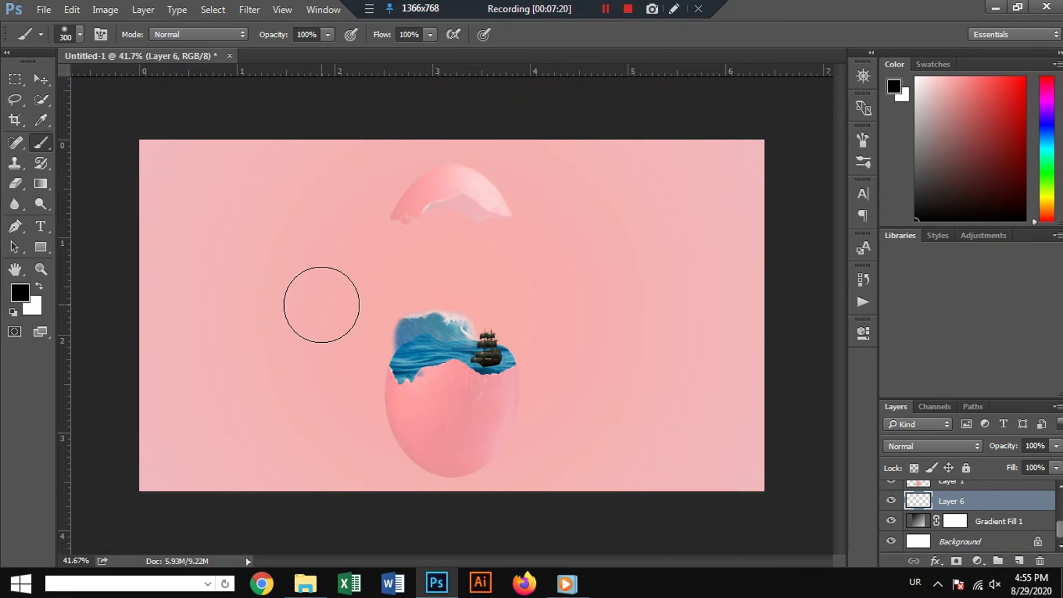
left_click(321, 304)
Step: Squash the spot into a flat shadow beneath the egg at 82% opacity
left_click(41, 75)
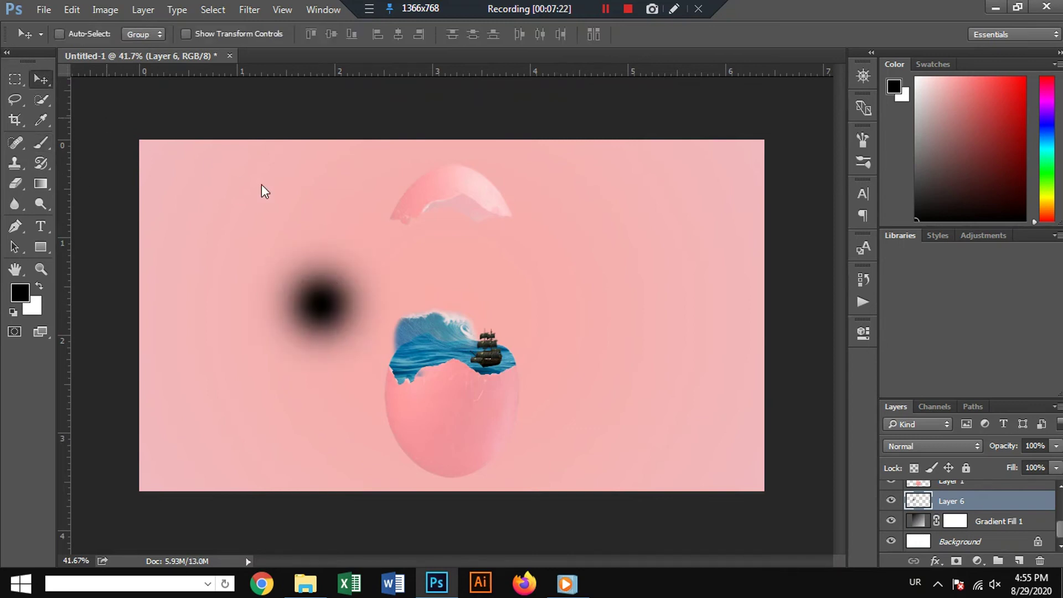
key("ctrl+t")
left_click_drag(326, 205, 329, 271)
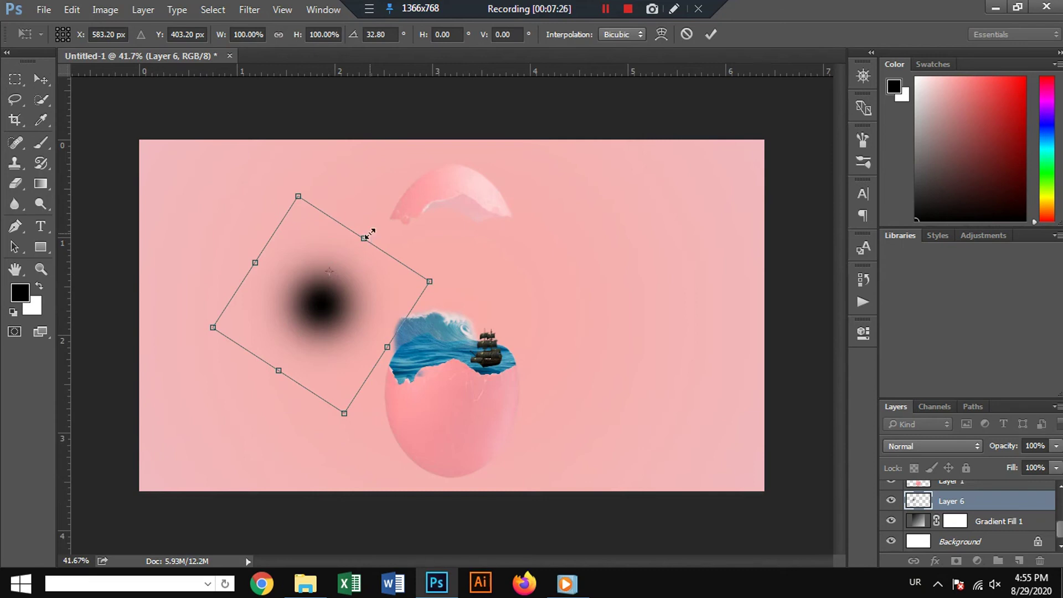
key("Escape")
key("ctrl+t")
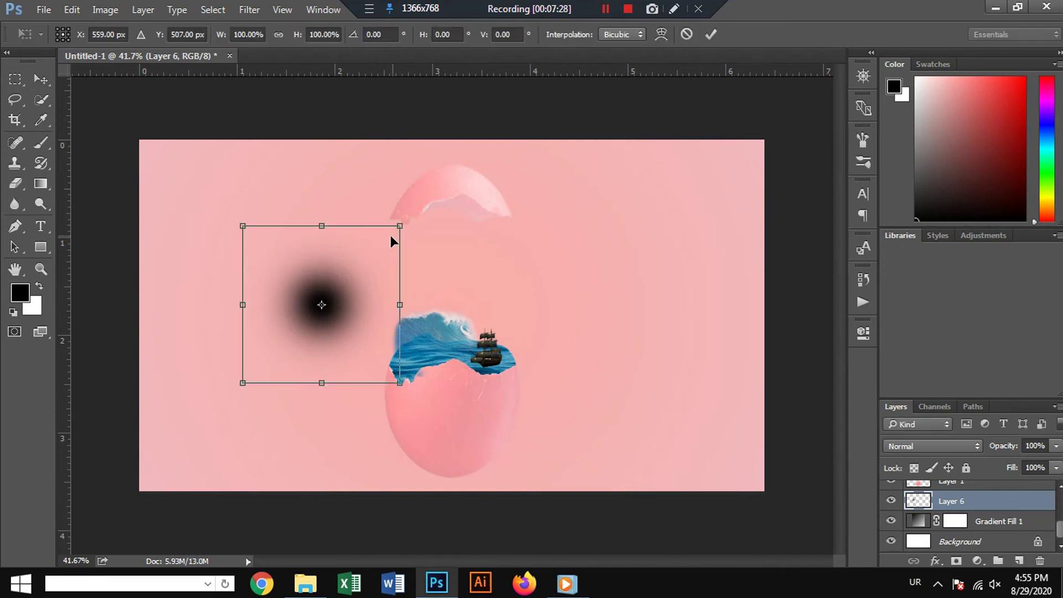
mouse_move(321, 226)
left_mouse_down()
mouse_move(322, 294)
mouse_move(460, 479)
mouse_move(451, 480)
mouse_move(488, 481)
left_mouse_up()
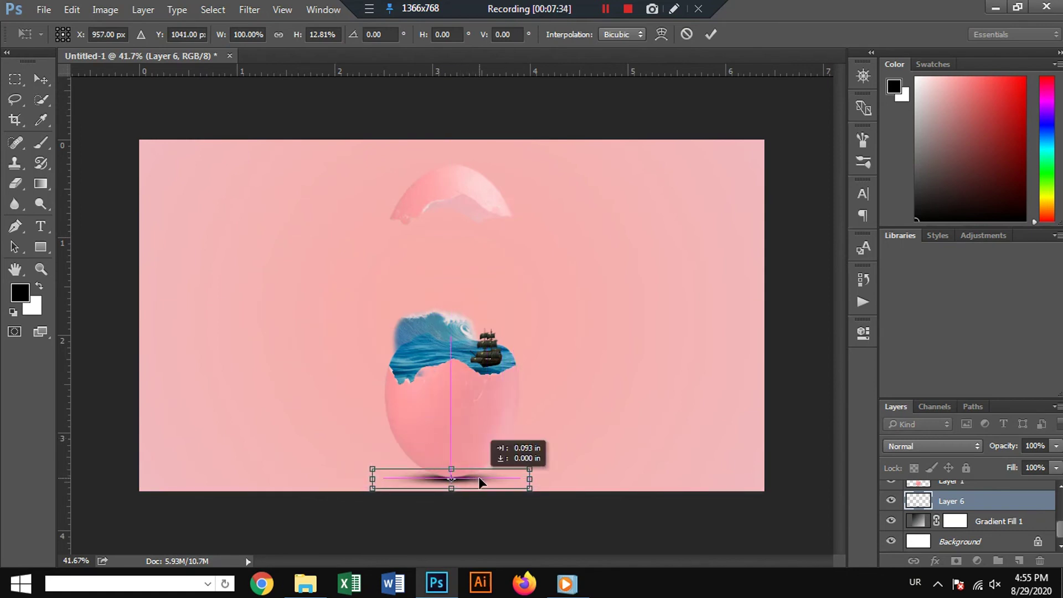
key("Return")
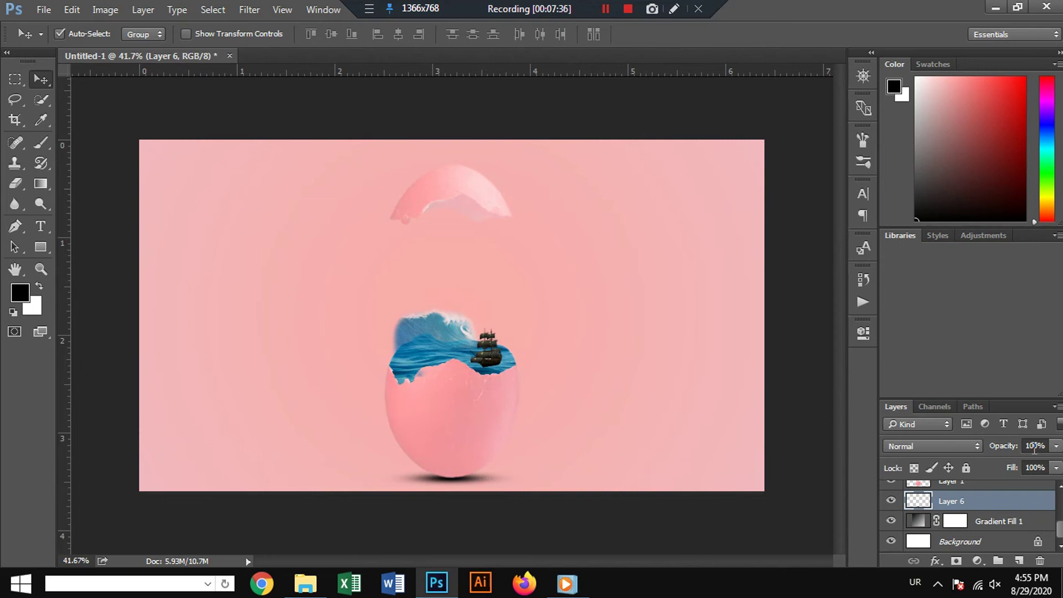
left_click(1056, 446)
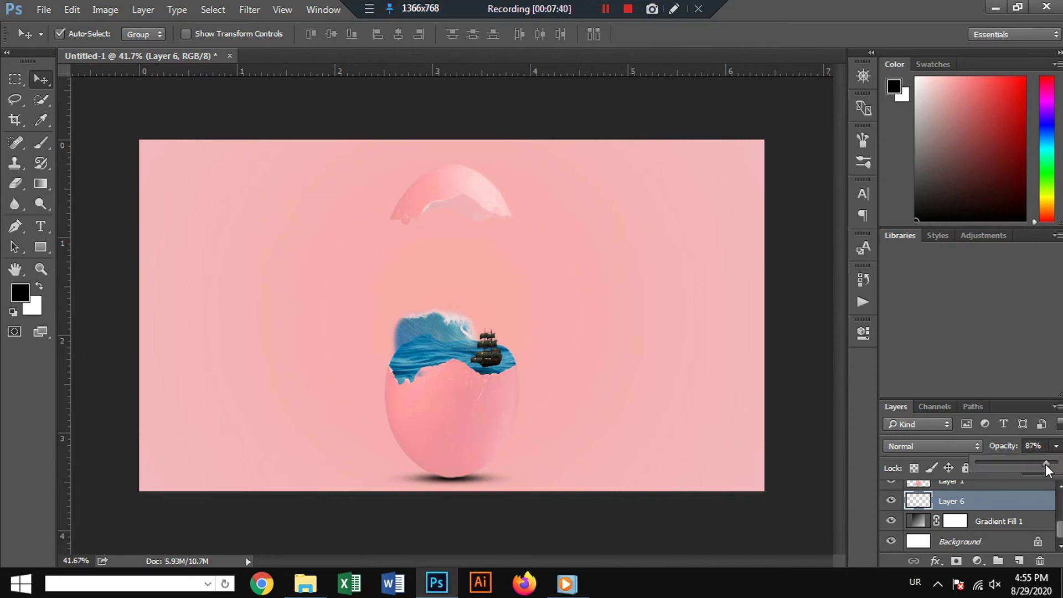
scroll(439, 310, "up", 2)
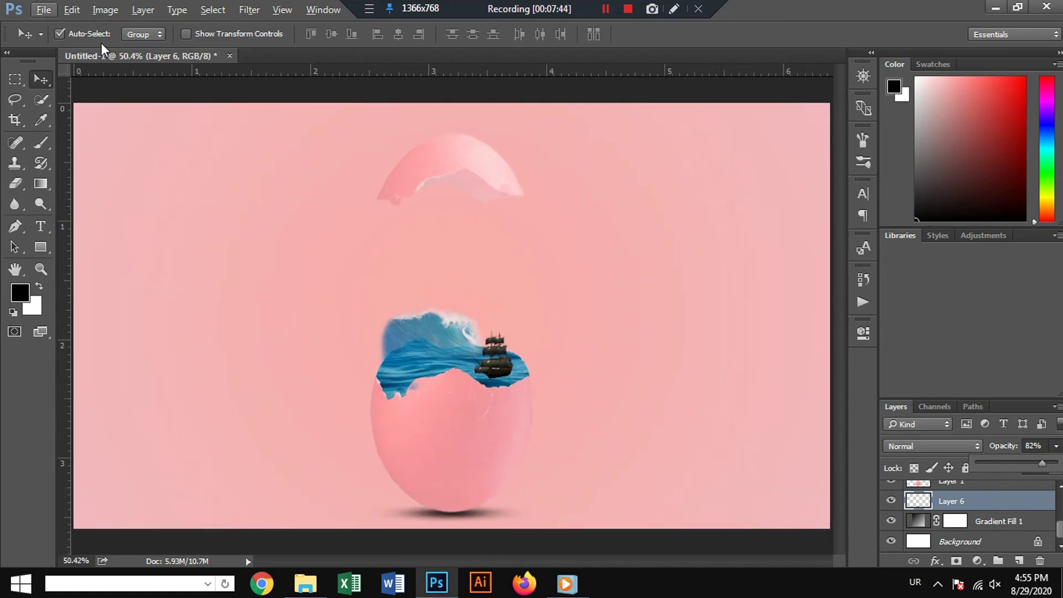
Step: Drag the flying parrots PNG into the poster and close its document unsaved
left_click(45, 10)
left_click(75, 39)
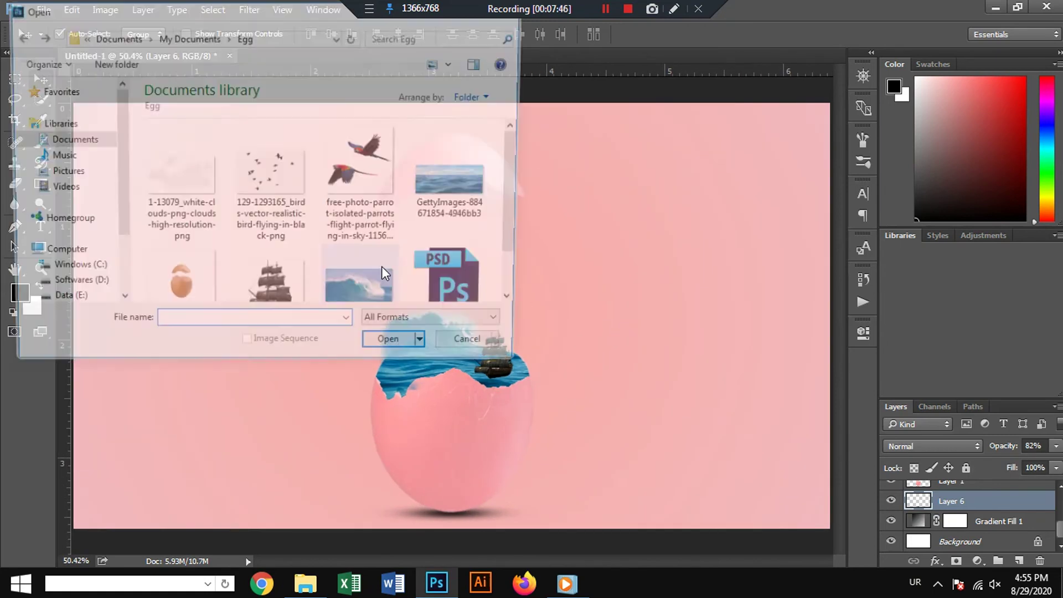
left_click(354, 194)
left_click(395, 350)
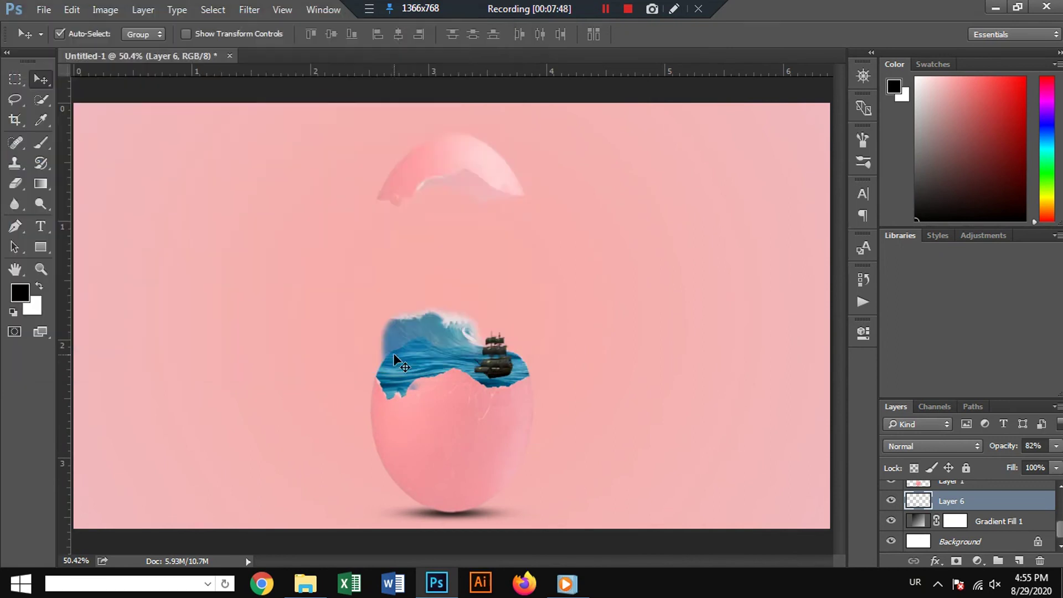
left_click_drag(432, 315, 808, 74)
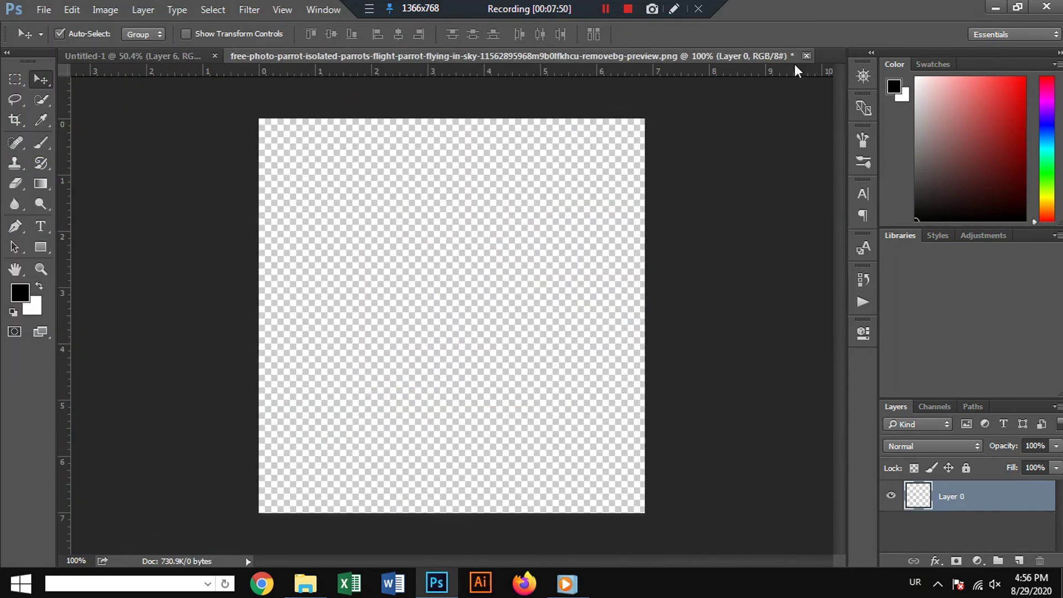
left_click(806, 56)
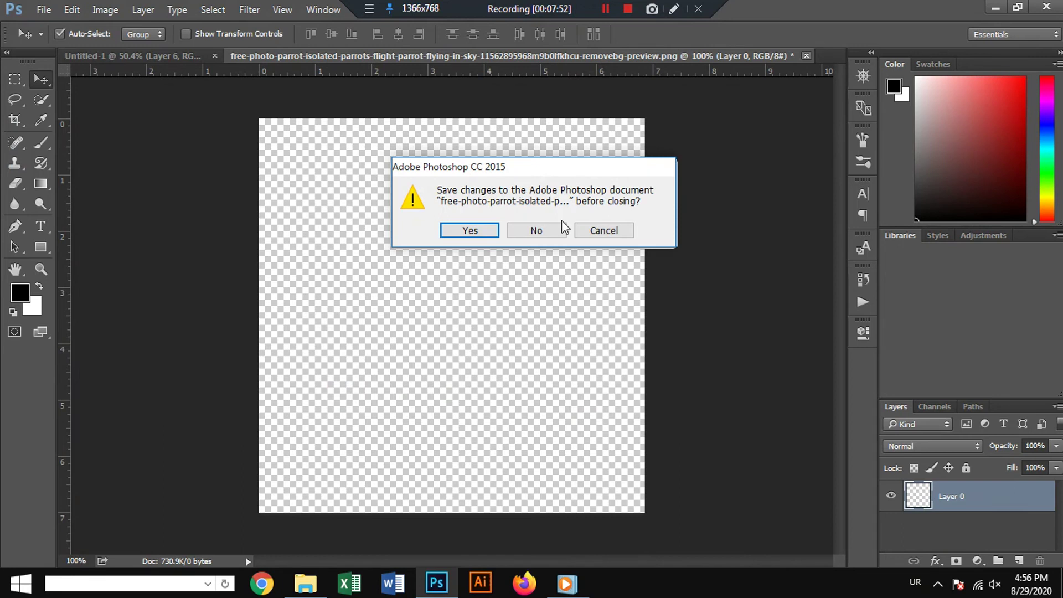
left_click(560, 228)
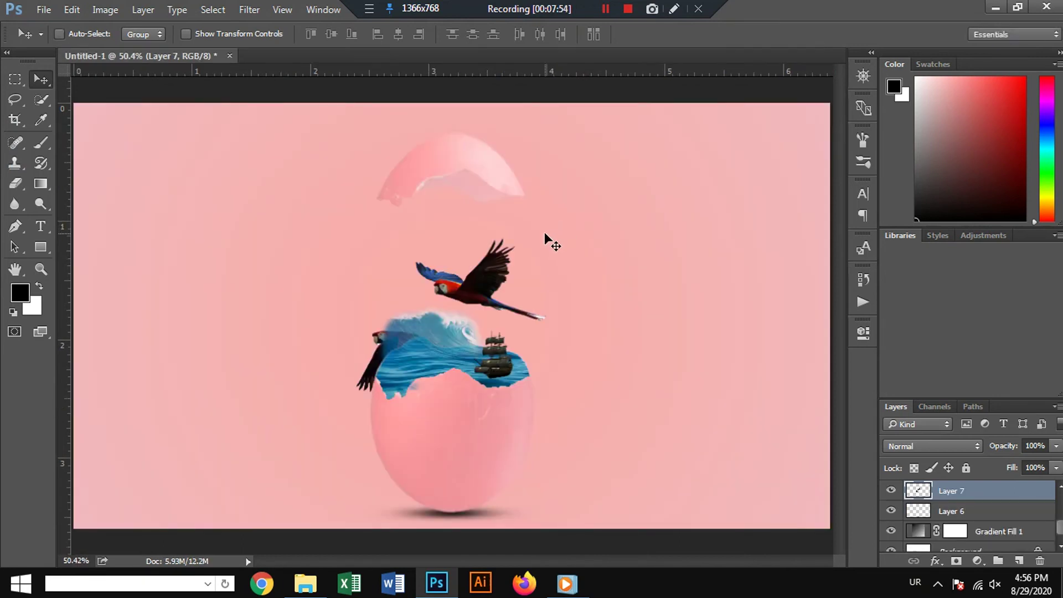
Step: Flip the parrots horizontally, shrink them to about a third, and place them above the wave
key("ctrl+t")
left_click_drag(528, 246, 494, 258)
right_click(494, 258)
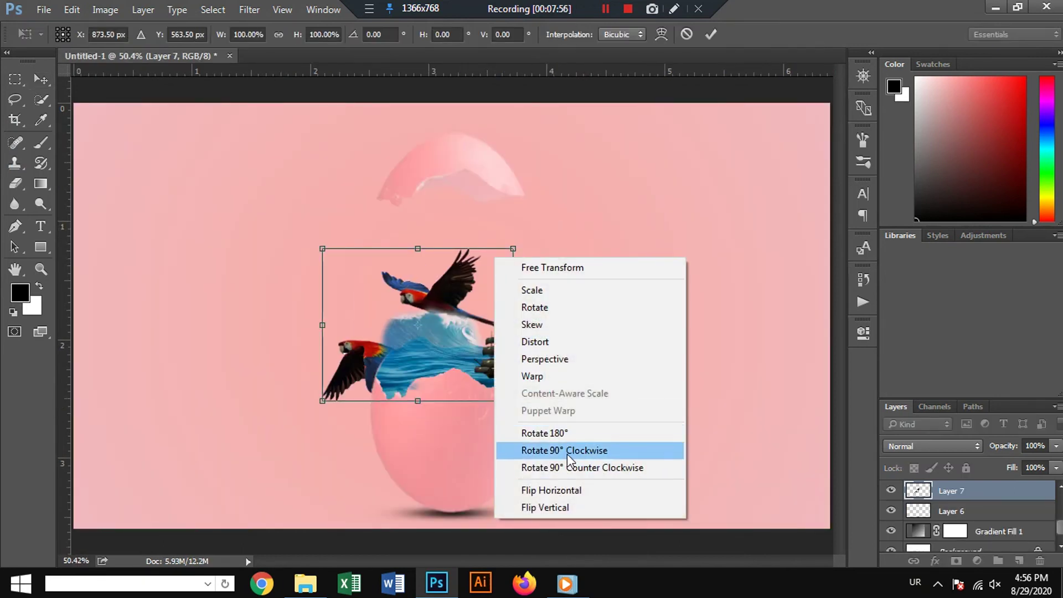
left_click(570, 490)
mouse_move(514, 247)
left_mouse_down()
mouse_move(450, 278)
mouse_move(446, 300)
mouse_move(447, 255)
mouse_move(437, 280)
left_mouse_up()
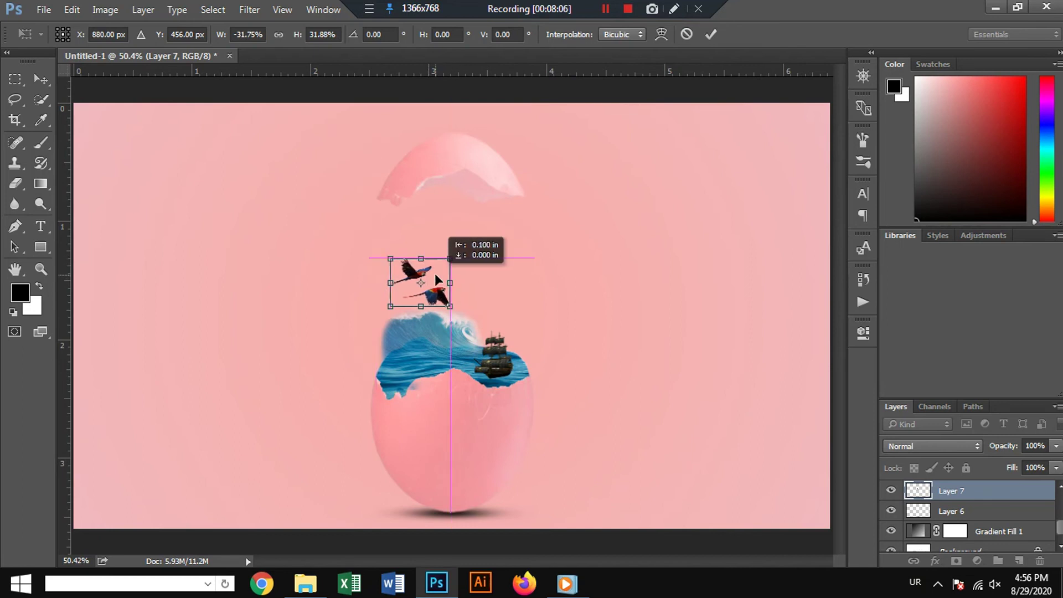
left_click_drag(437, 275, 436, 274)
key("Return")
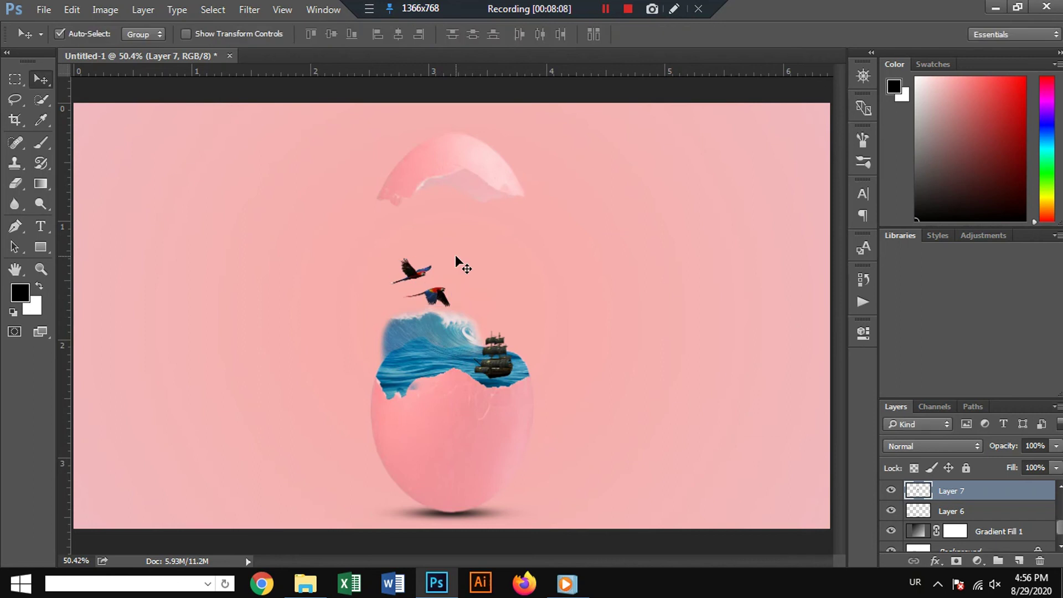
left_click(43, 10)
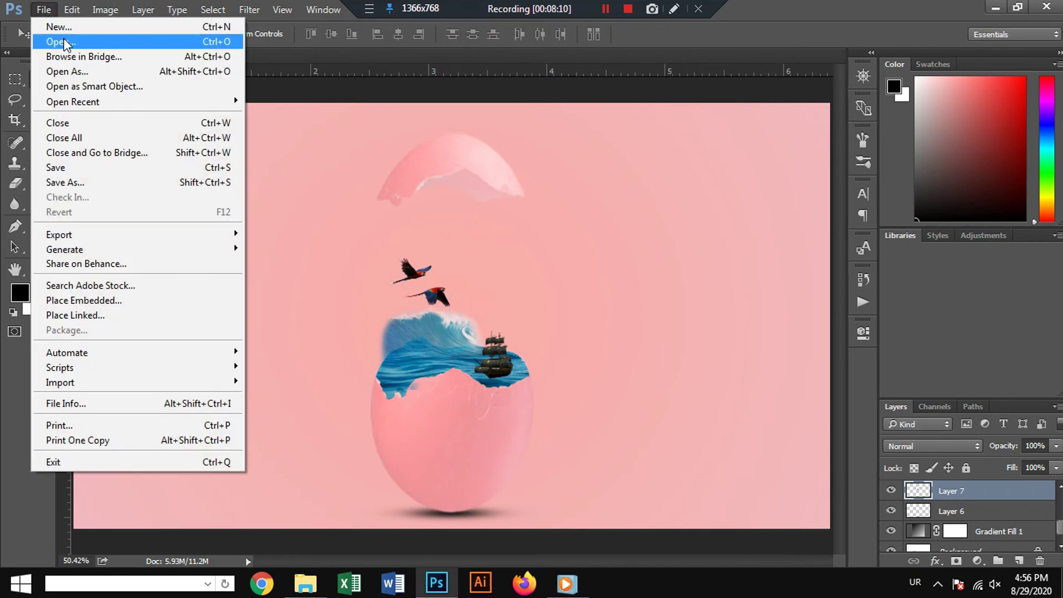
Step: Paste the white clouds image from the clouds PNG into the poster
left_click(50, 40)
double_click(201, 186)
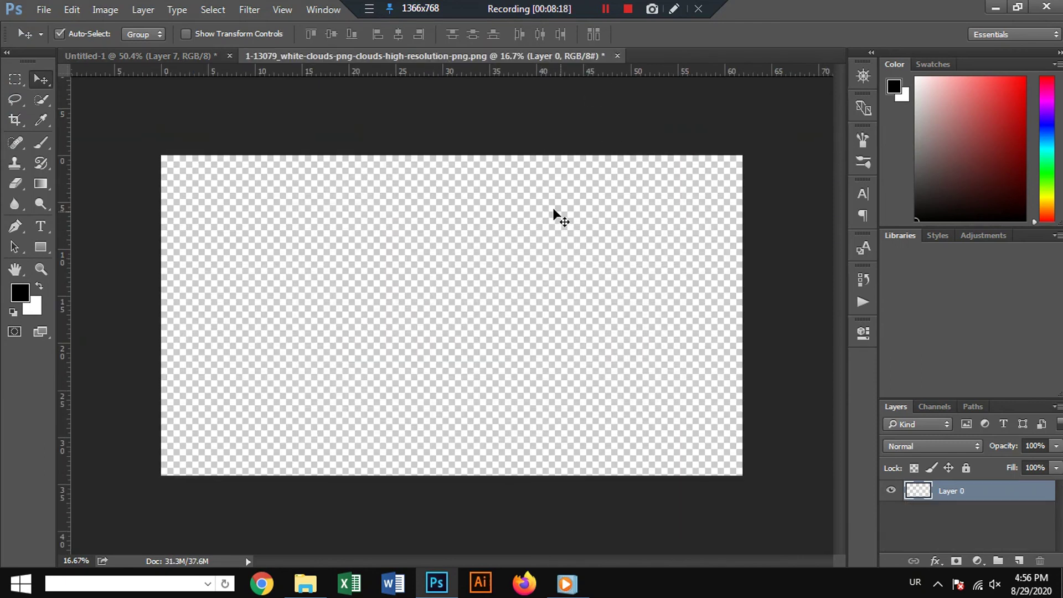
left_click(617, 56)
left_click(536, 230)
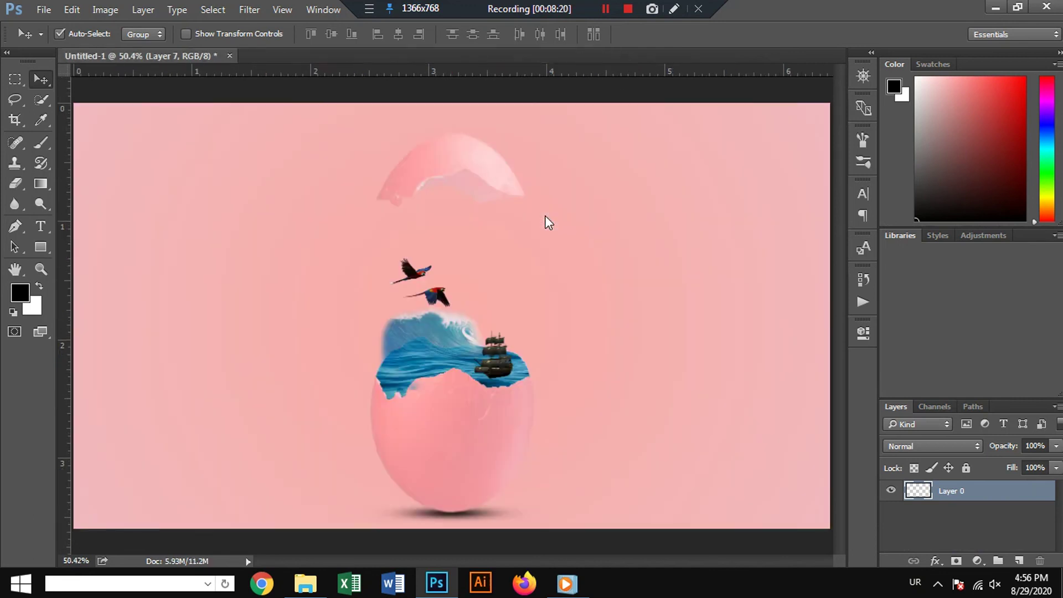
key("ctrl+v")
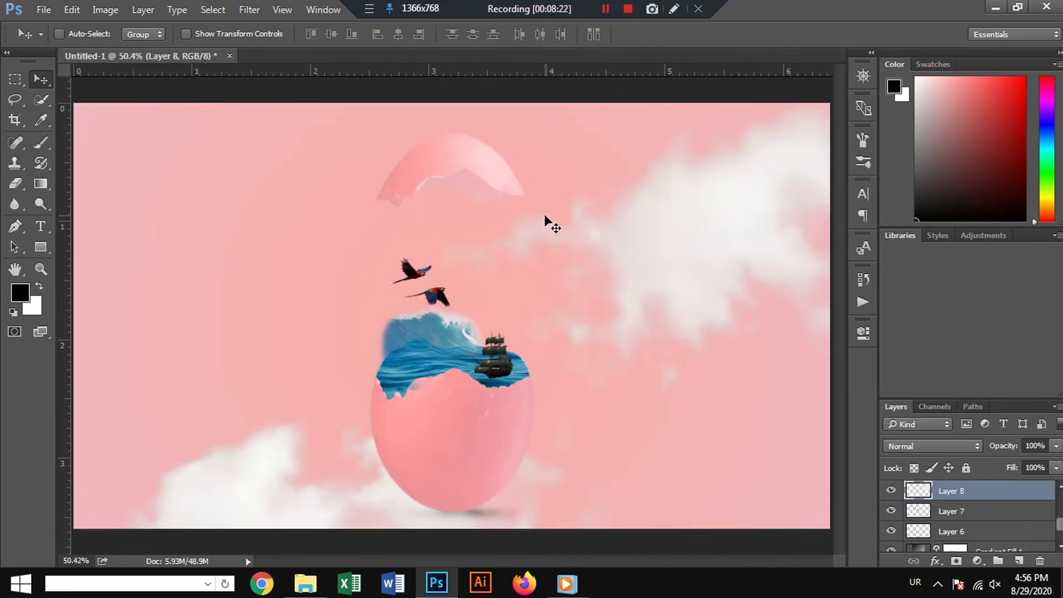
Step: Shrink the clouds to about 9%, place them over the top eggshell, and lower the layer
key("ctrl+t")
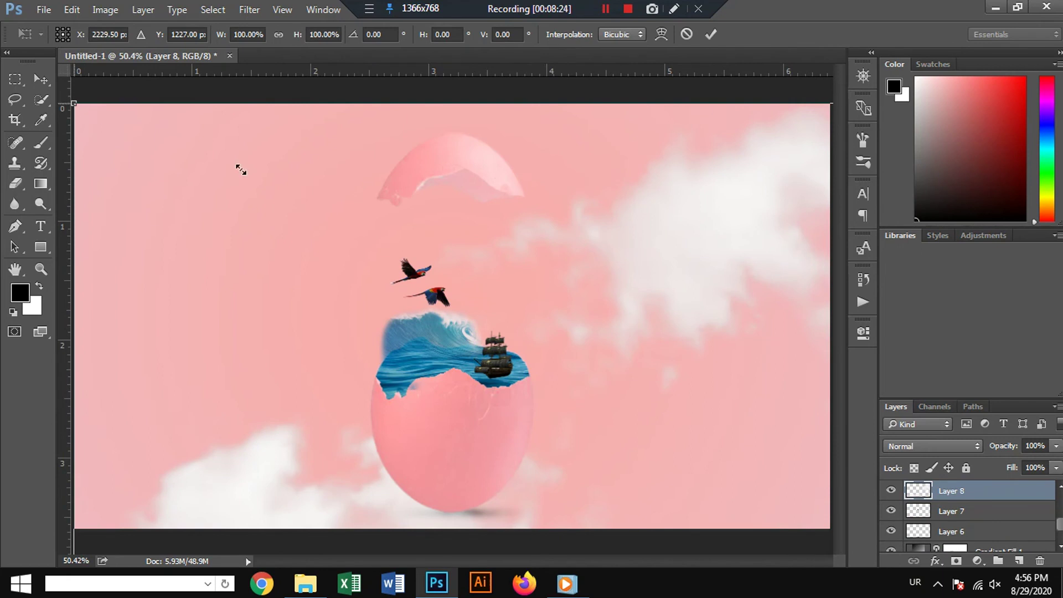
left_click_drag(240, 170, 226, 127)
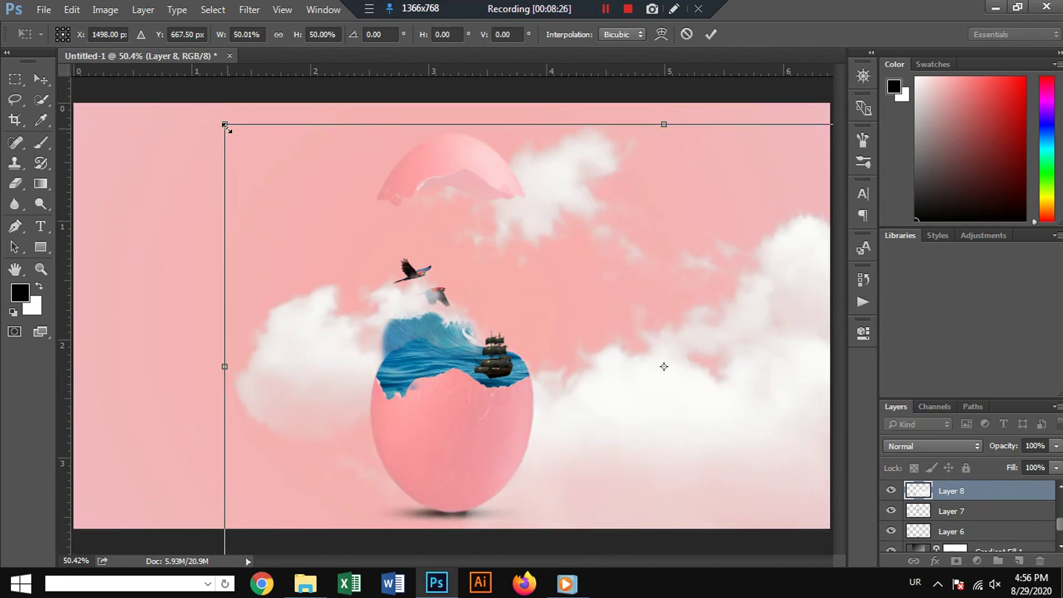
left_click_drag(298, 161, 574, 363)
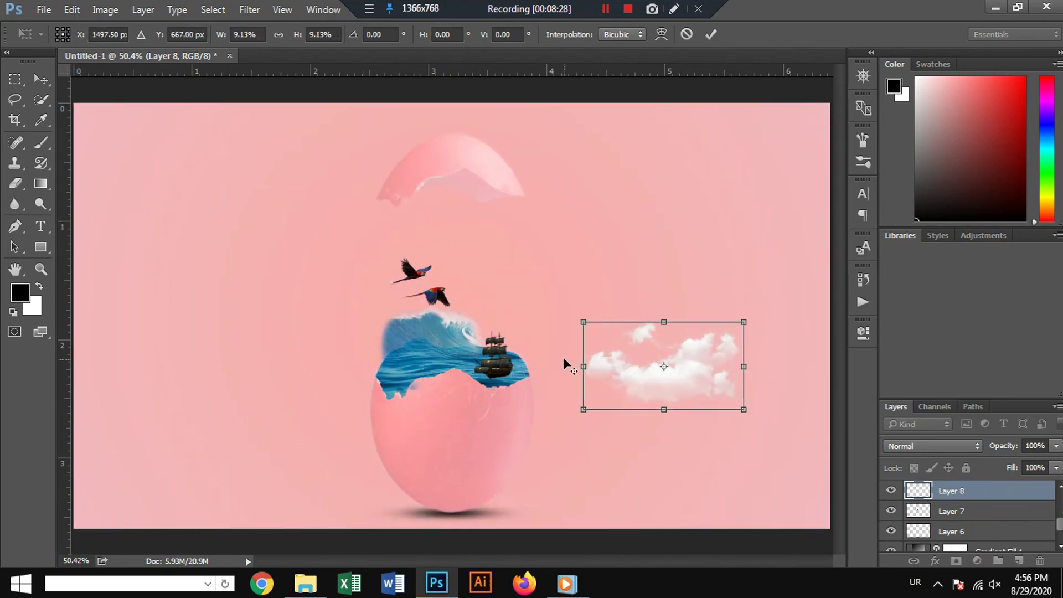
left_click_drag(682, 376, 469, 201)
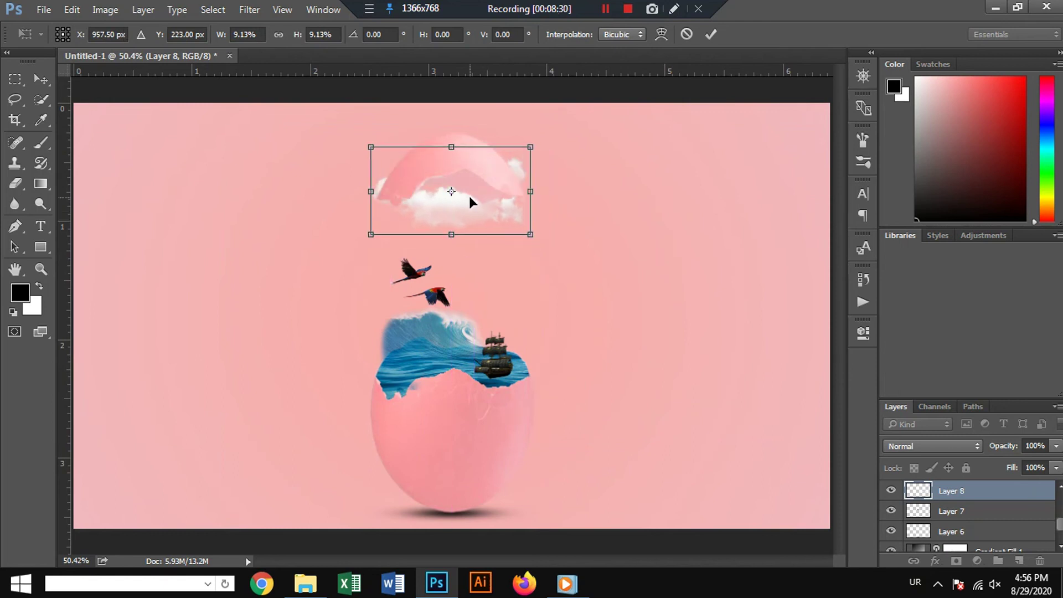
key("Return")
mouse_move(1032, 493)
left_mouse_down()
mouse_move(1031, 471)
mouse_move(1024, 483)
left_mouse_up()
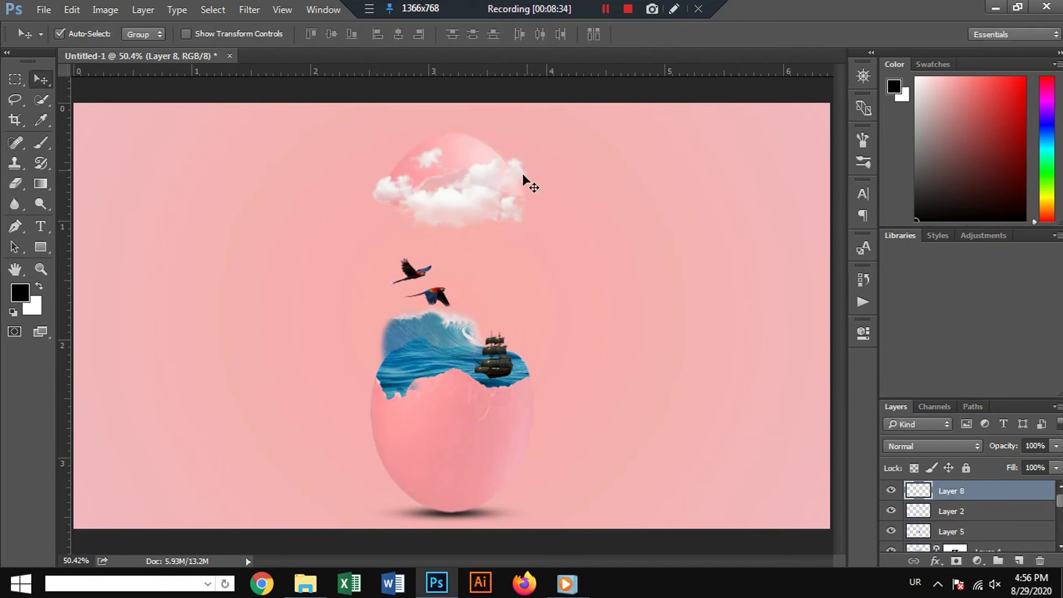
Step: Duplicate the cloud to the right of the top cloud, shrunk to about 80% and lowered slightly
left_click_drag(477, 177, 622, 245)
key("ctrl+t")
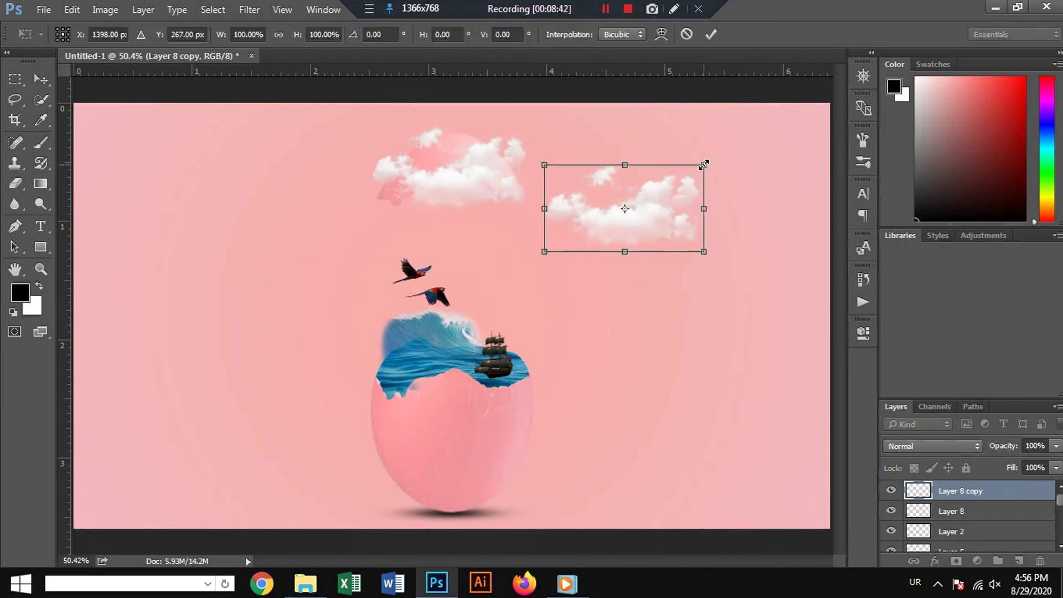
left_click_drag(703, 164, 627, 212)
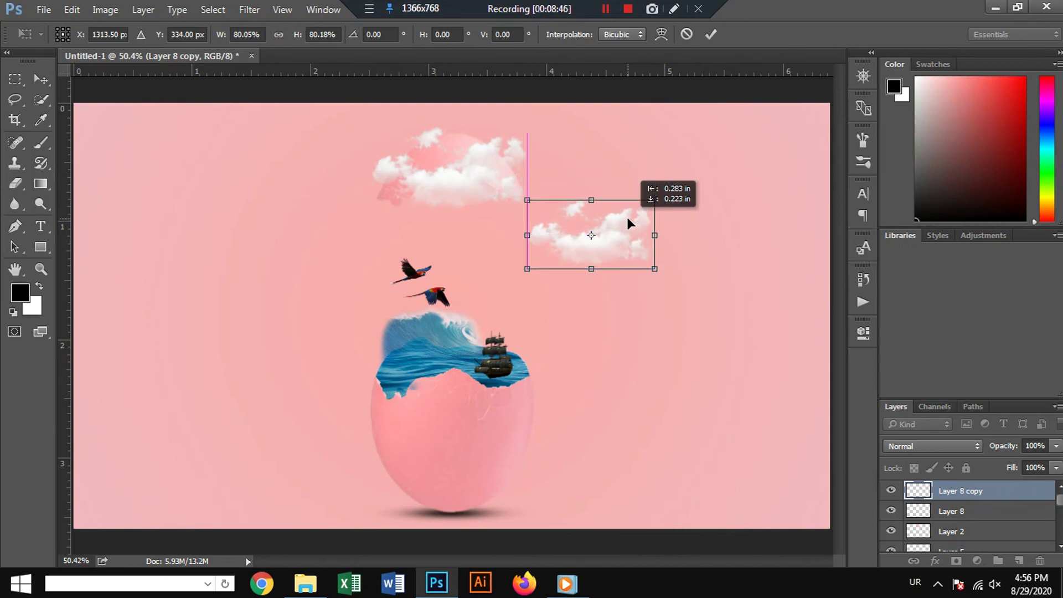
left_click_drag(626, 216, 626, 219)
key("Return")
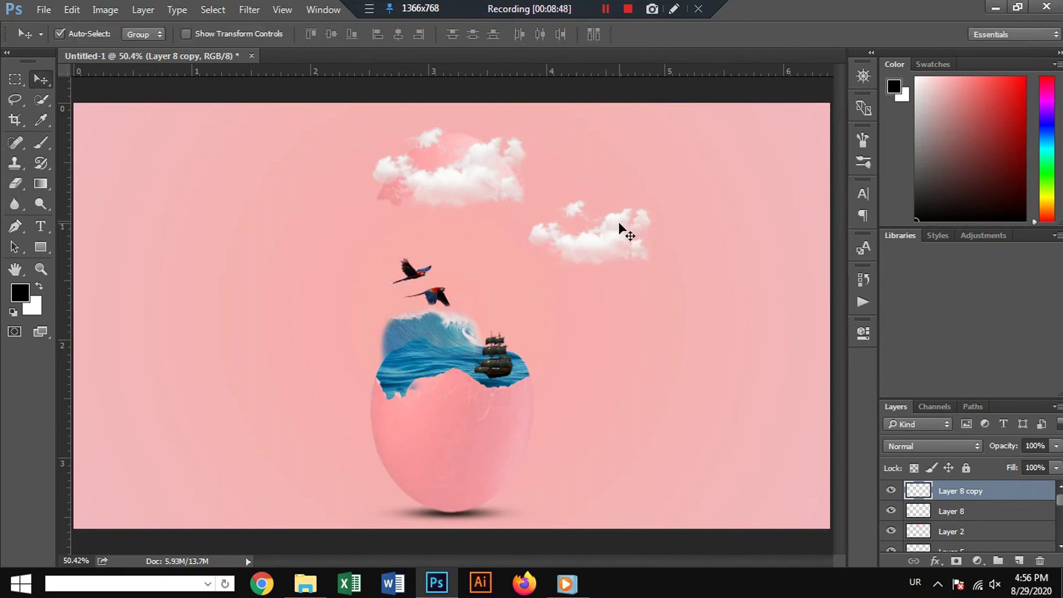
Step: Place a matching small cloud copy on the left, level with the right one
left_click_drag(613, 234, 334, 233)
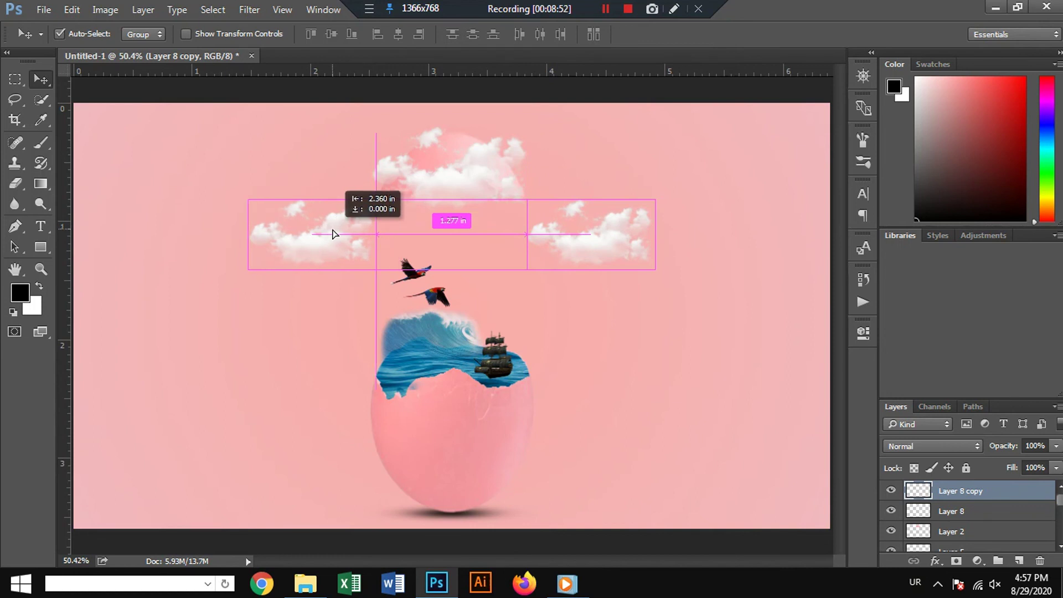
left_click_drag(334, 234, 334, 232)
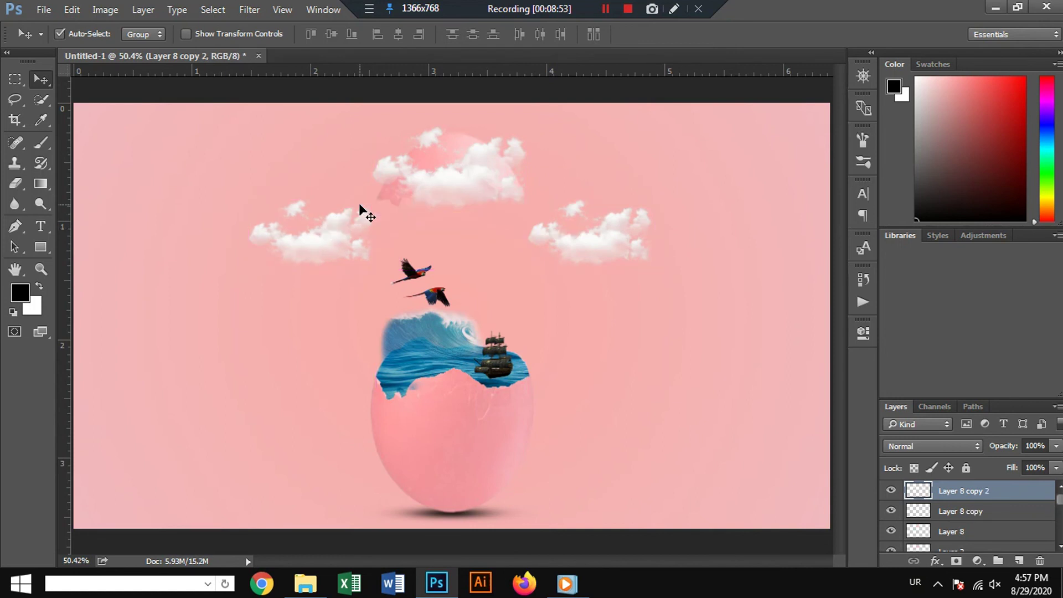
left_click(42, 8)
Step: Copy the flying-birds image into the poster, closing the birds file without saving
left_click(66, 44)
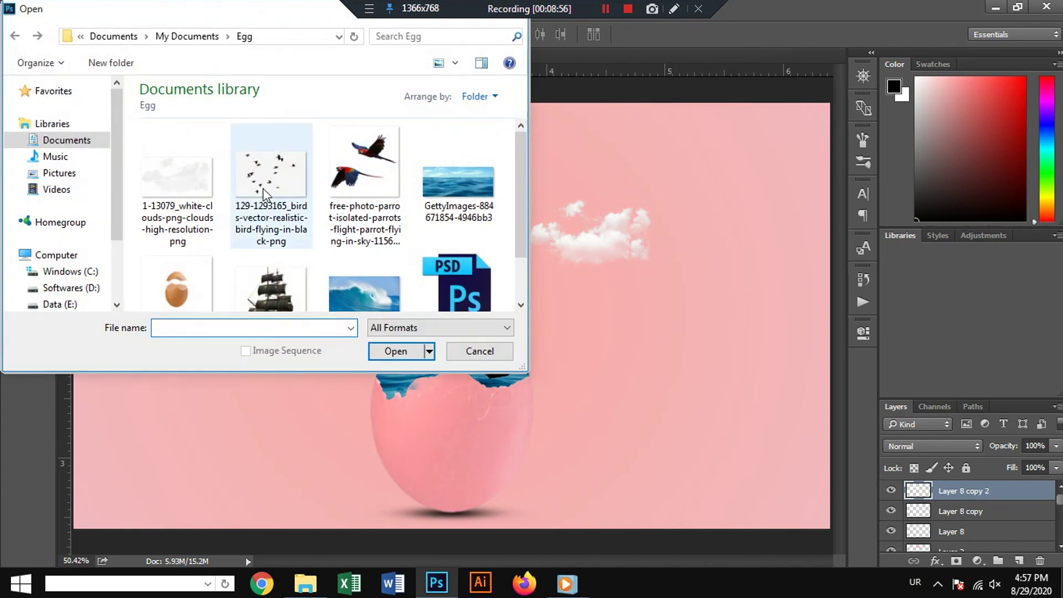
left_click(264, 194)
scroll(351, 266, "down", 1)
left_click(395, 349)
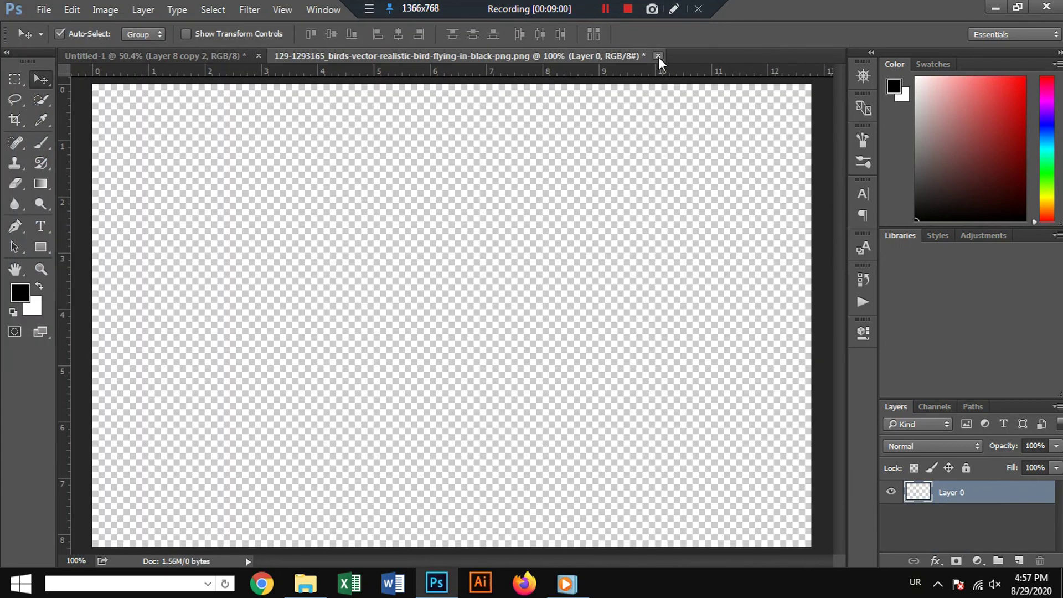
left_click(658, 56)
left_click(558, 230)
key("ctrl+v")
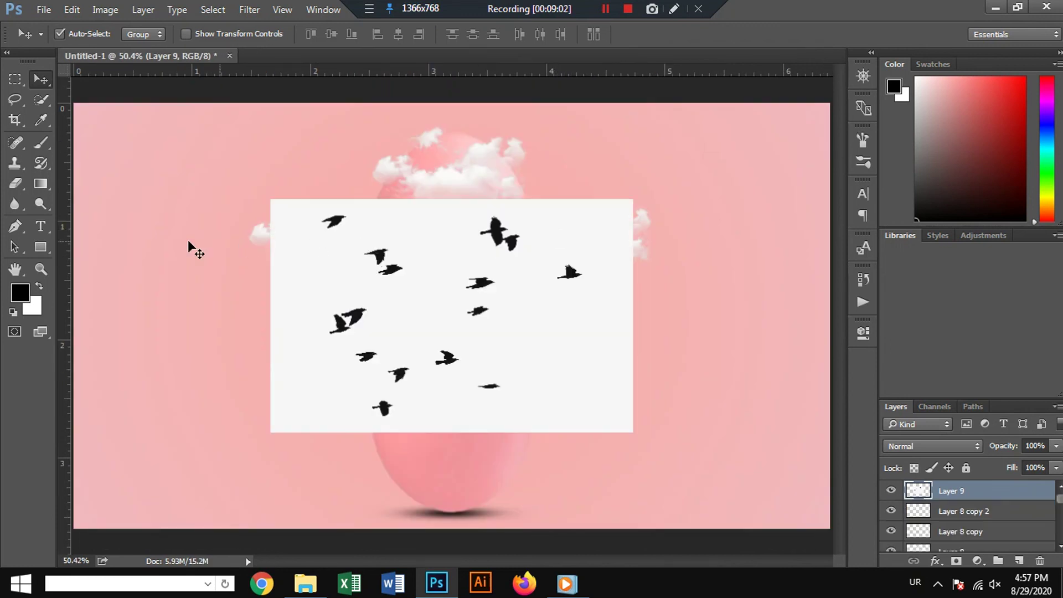
Step: Magic Erase the birds' white background and shrink the flock to about a third
left_click(83, 212)
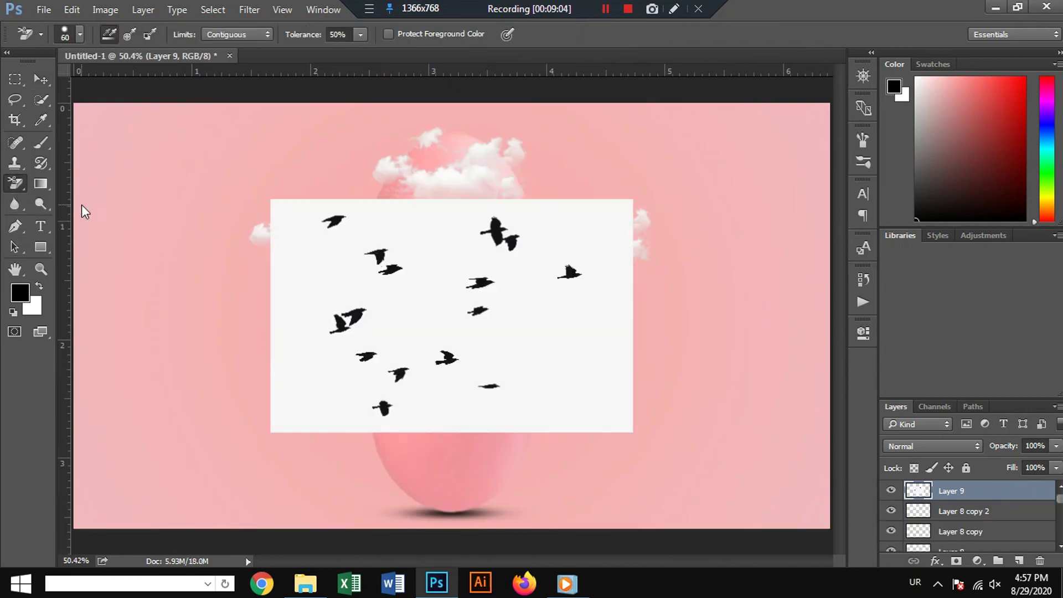
right_click(15, 183)
left_click(83, 210)
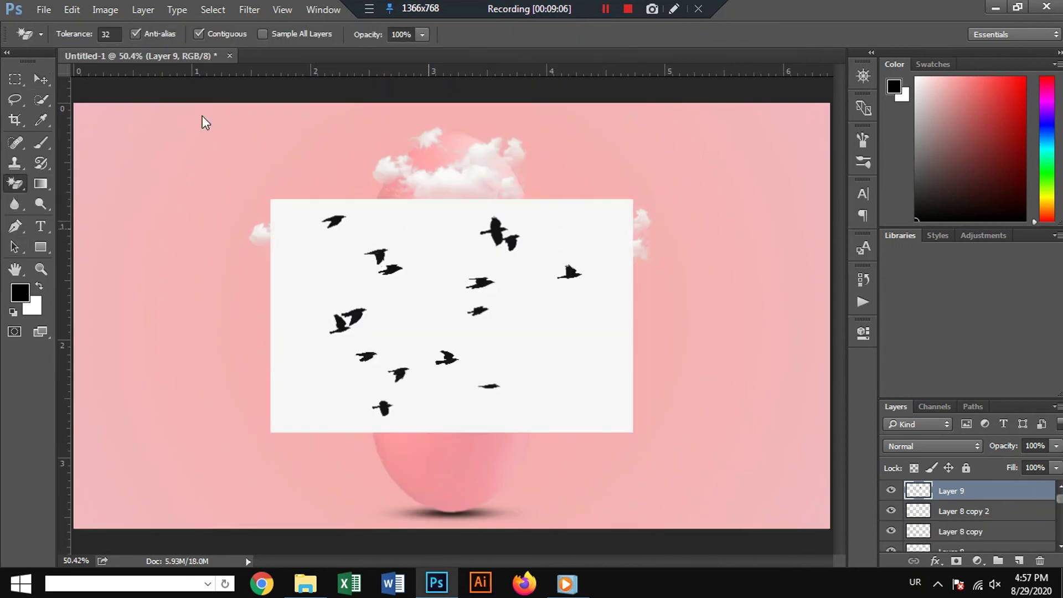
left_click(41, 79)
key("ctrl+t")
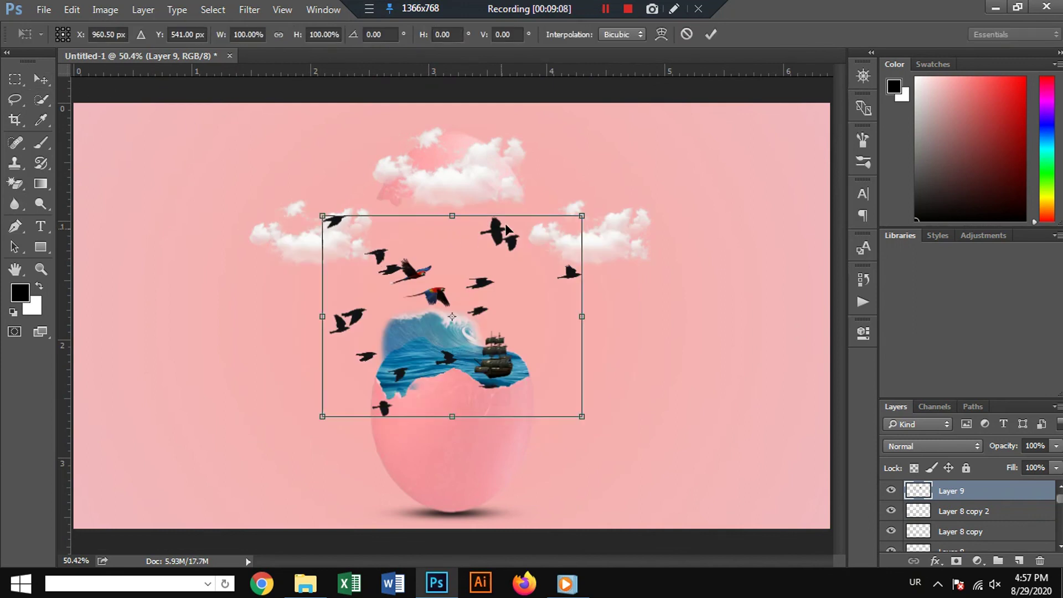
mouse_move(579, 213)
left_mouse_down()
mouse_move(492, 285)
mouse_move(473, 181)
left_mouse_up()
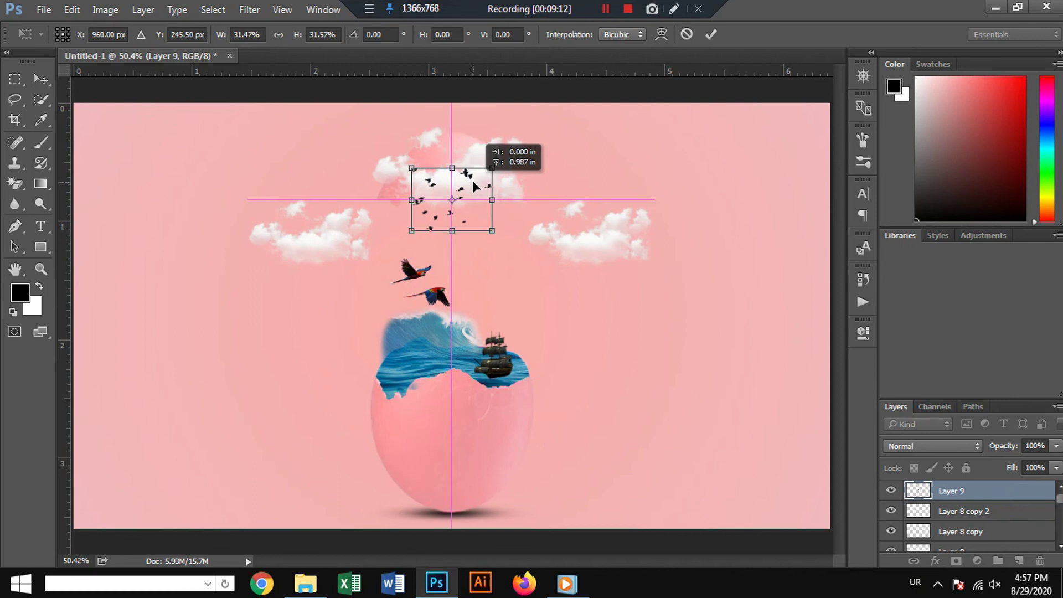
key("Return")
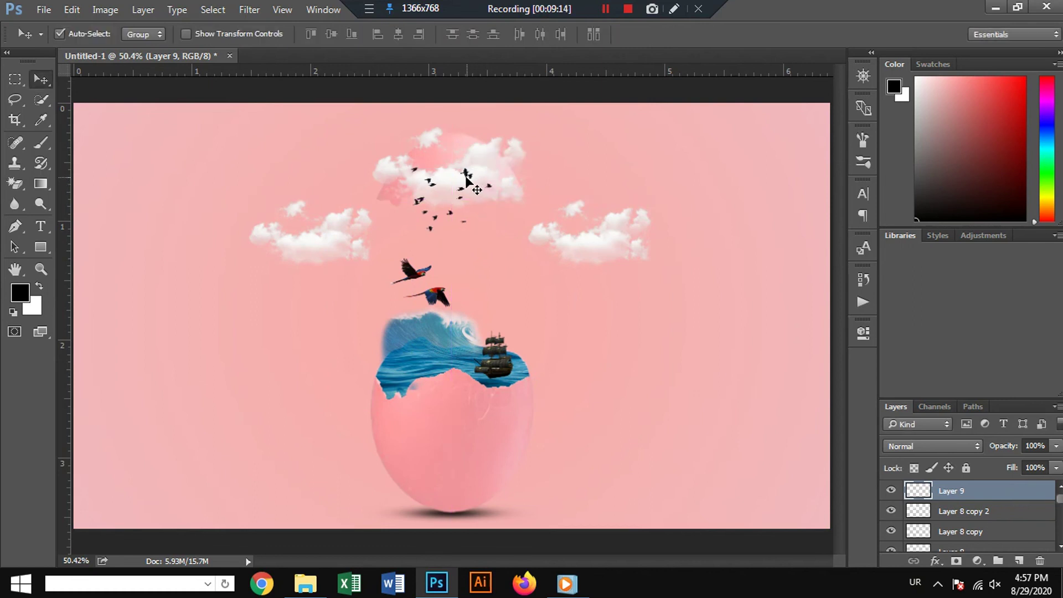
Step: Duplicate the flock over the side clouds, scaling the copy slightly smaller
left_click_drag(487, 186, 637, 263)
key("ctrl+t")
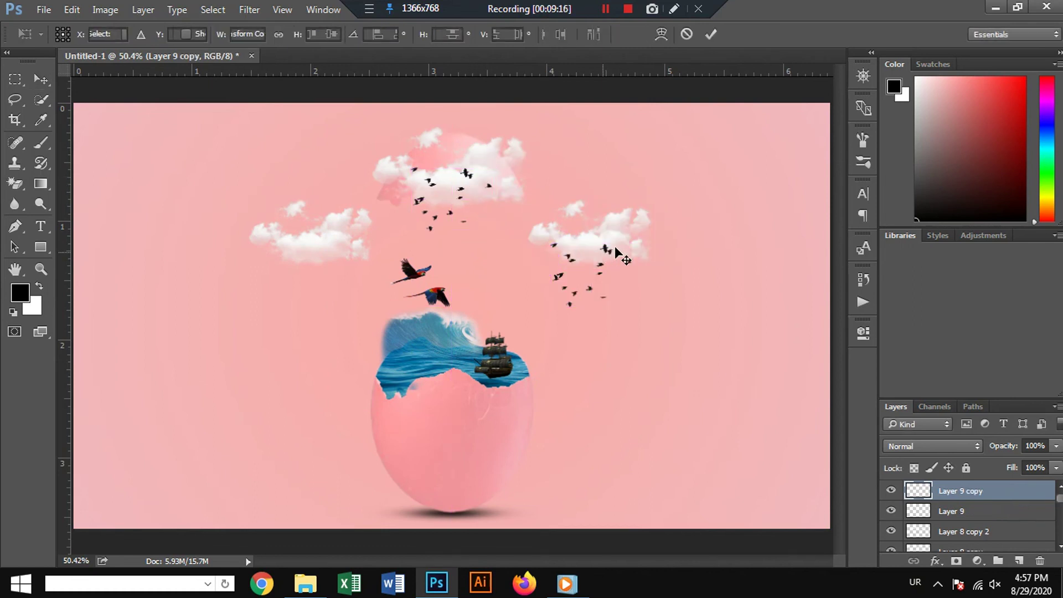
left_click_drag(641, 243, 321, 246)
key("Return")
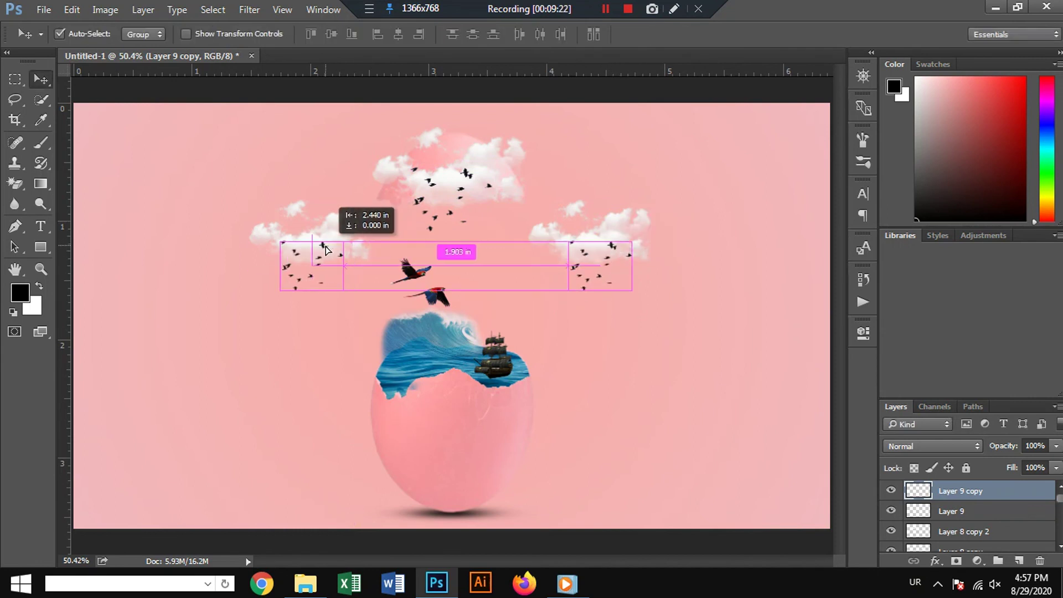
scroll(683, 308, "down", 1)
Step: Raise the wave layer's (Layer 4) Levels black input to about 22 to deepen shadows
scroll(686, 313, "down", 1)
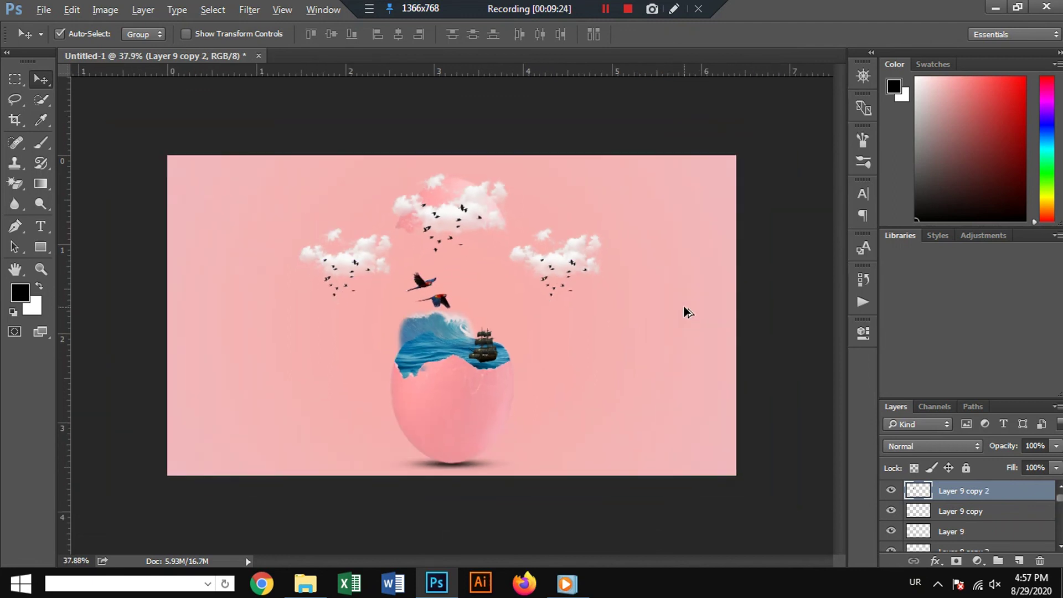
scroll(686, 312, "up", 1)
key("alt")
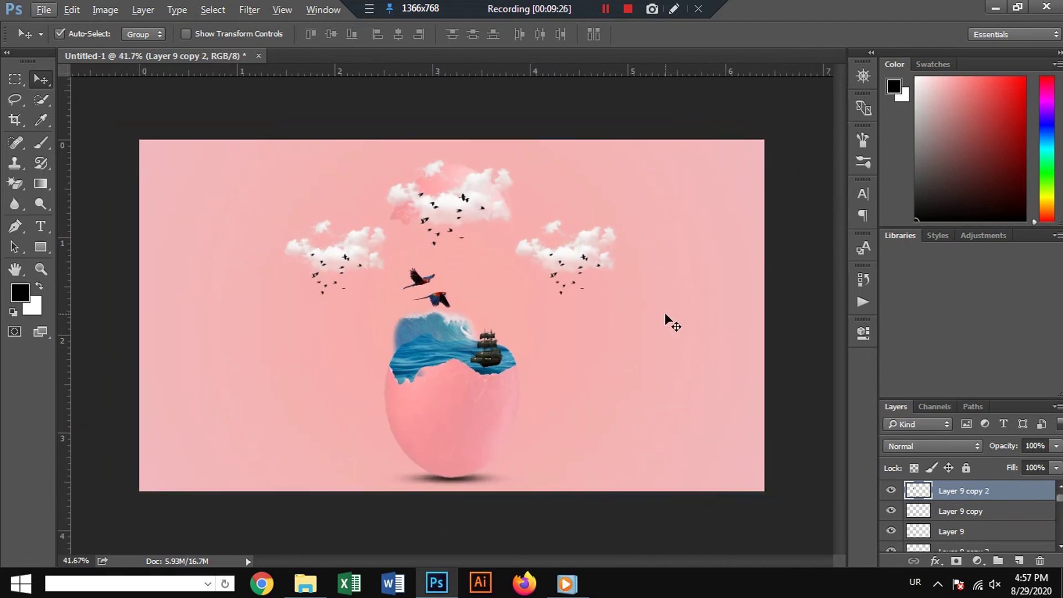
left_click(445, 327)
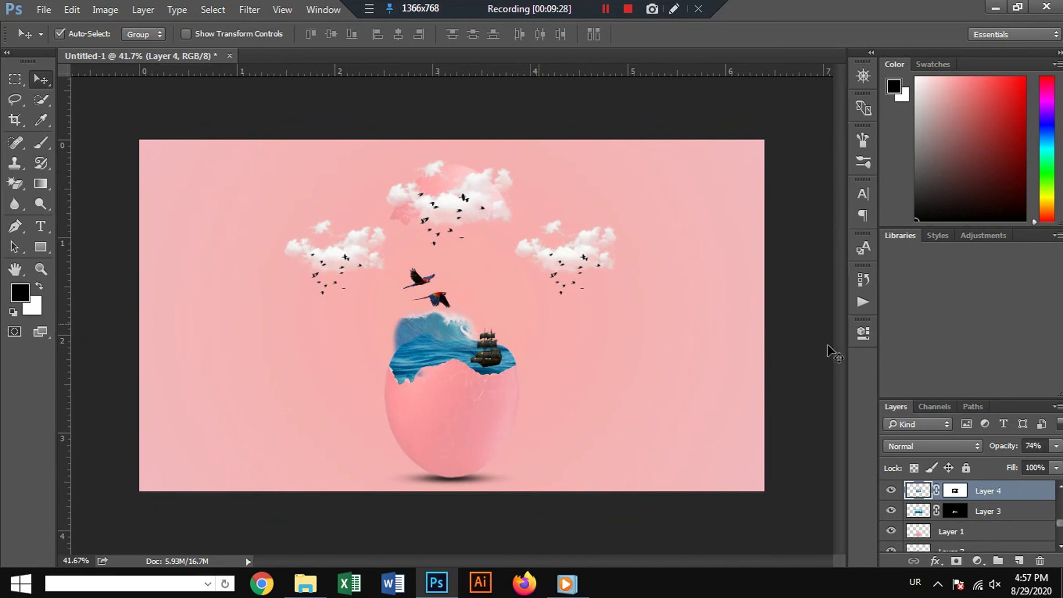
key("ctrl+l")
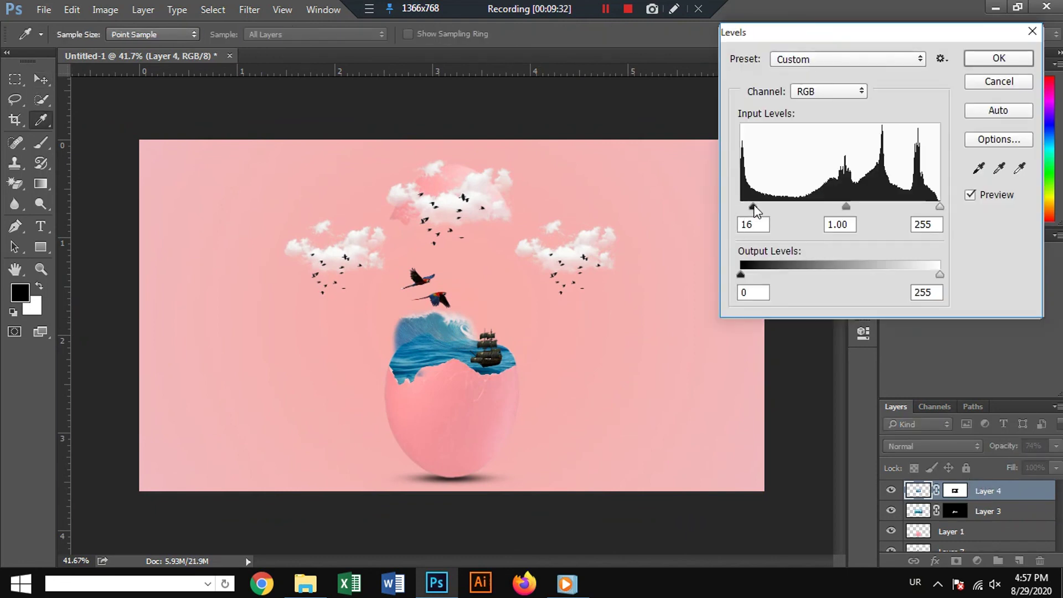
mouse_move(760, 203)
left_mouse_down()
mouse_move(771, 202)
mouse_move(758, 206)
left_mouse_up()
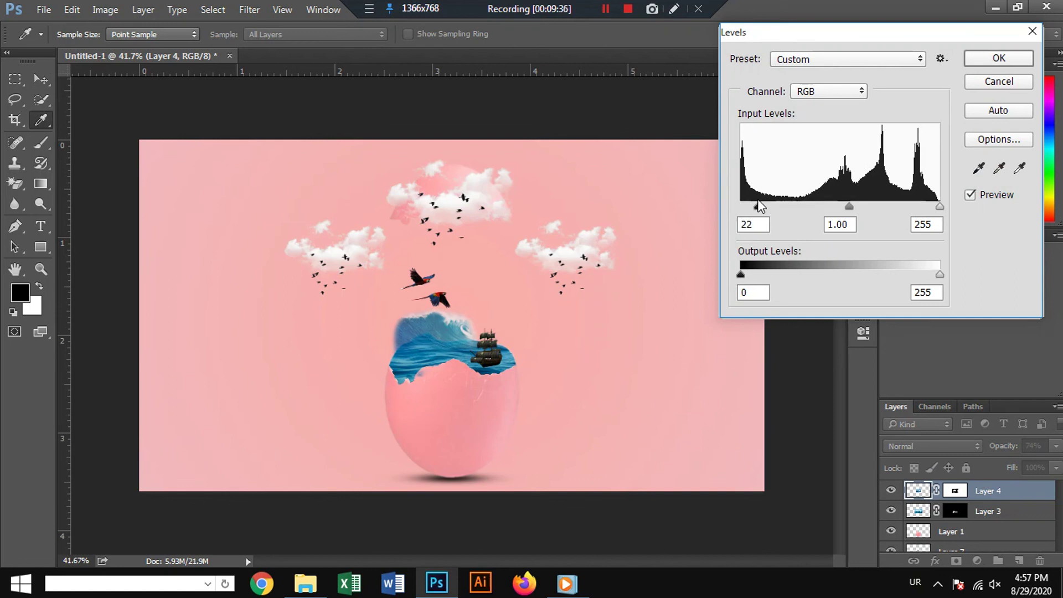
left_click(1002, 60)
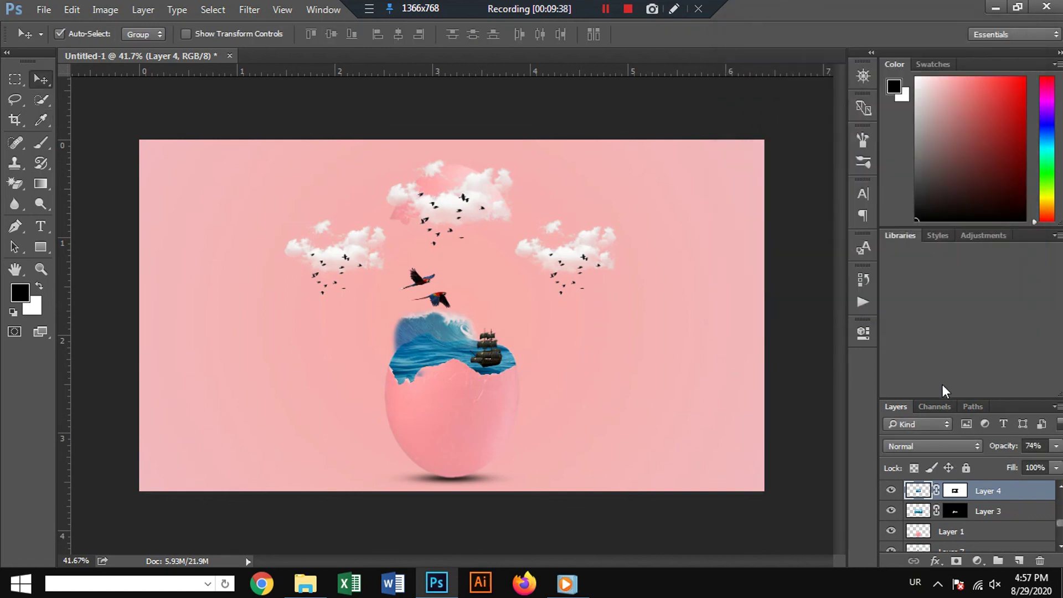
scroll(971, 488, "up", 3)
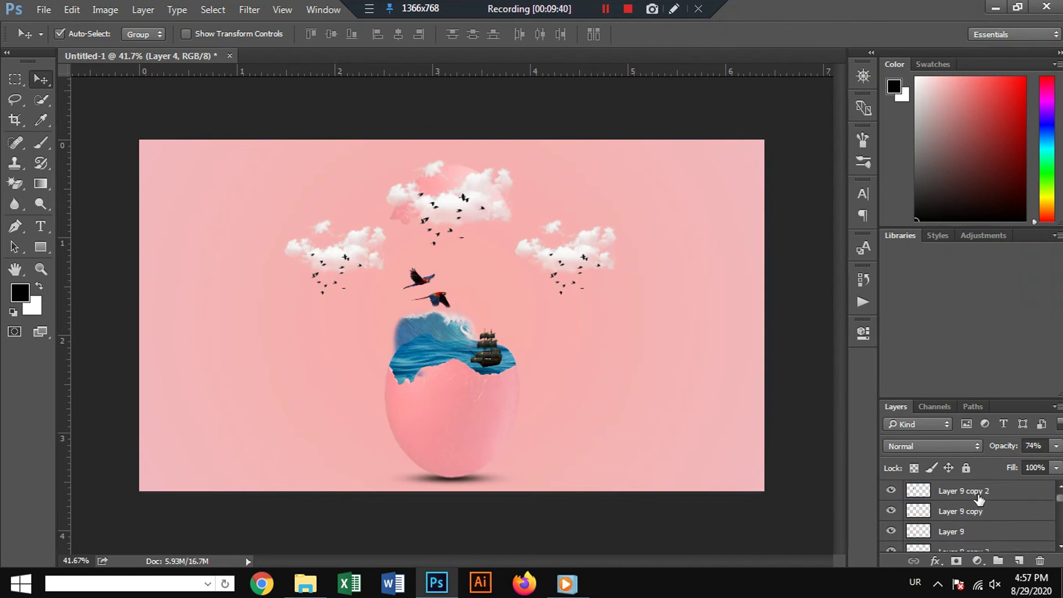
Step: Add a top Levels adjustment layer with black input 20 and white input 245
left_click(998, 492)
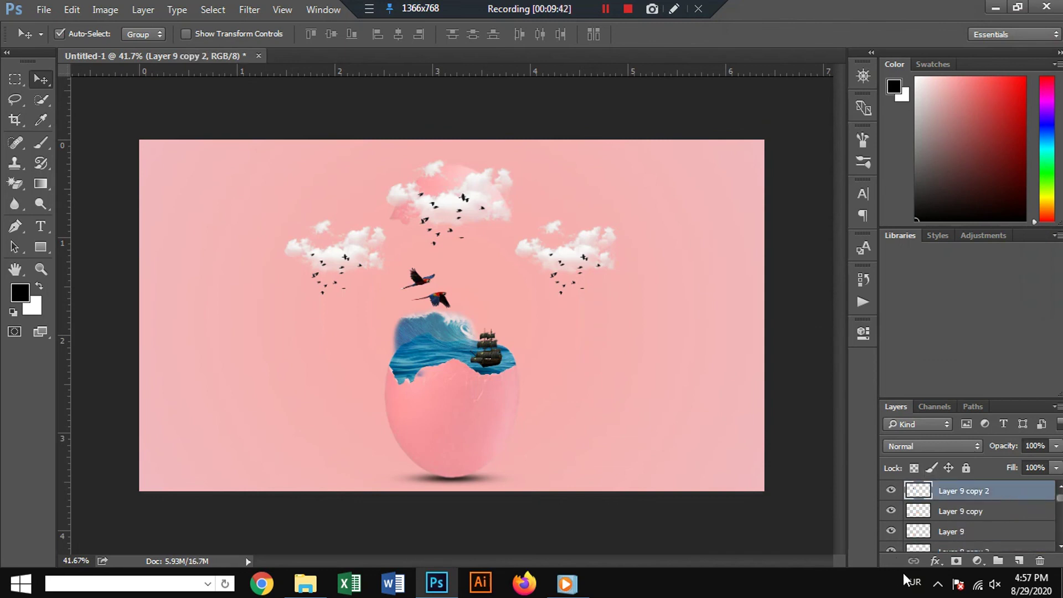
left_click(976, 560)
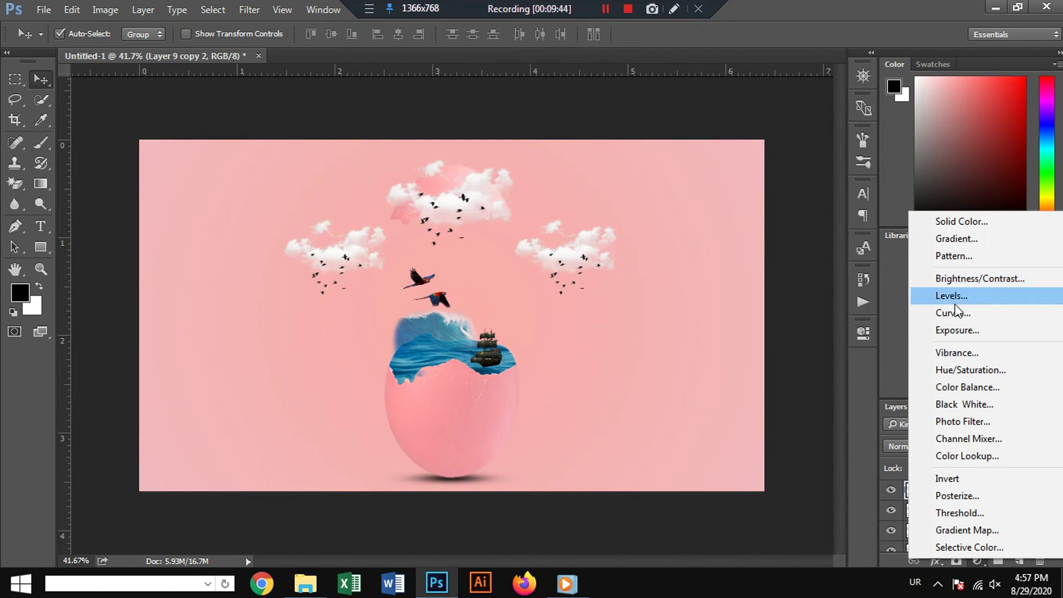
left_click(955, 300)
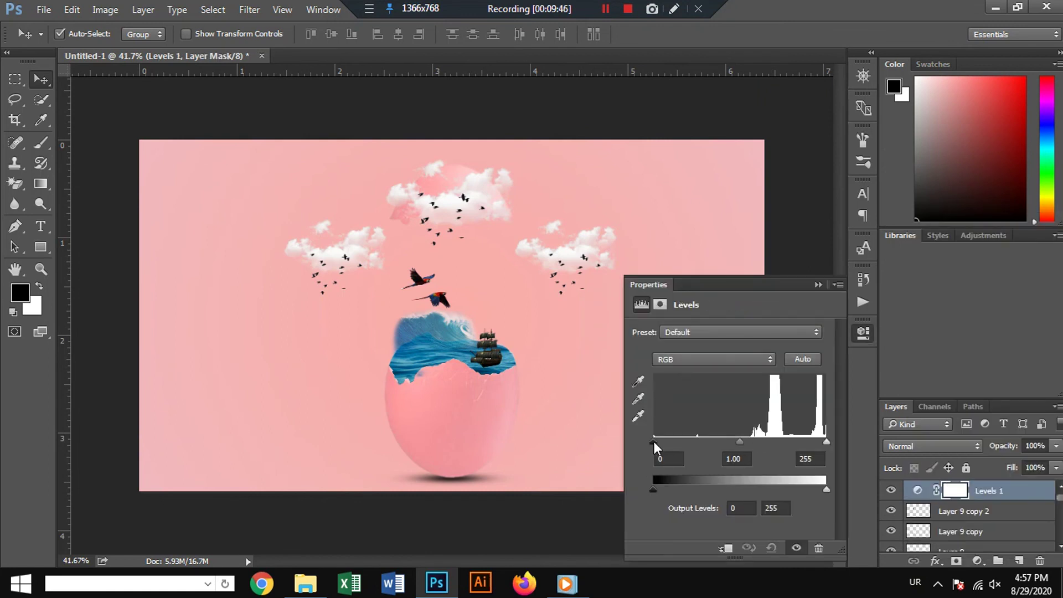
left_click_drag(653, 440, 672, 440)
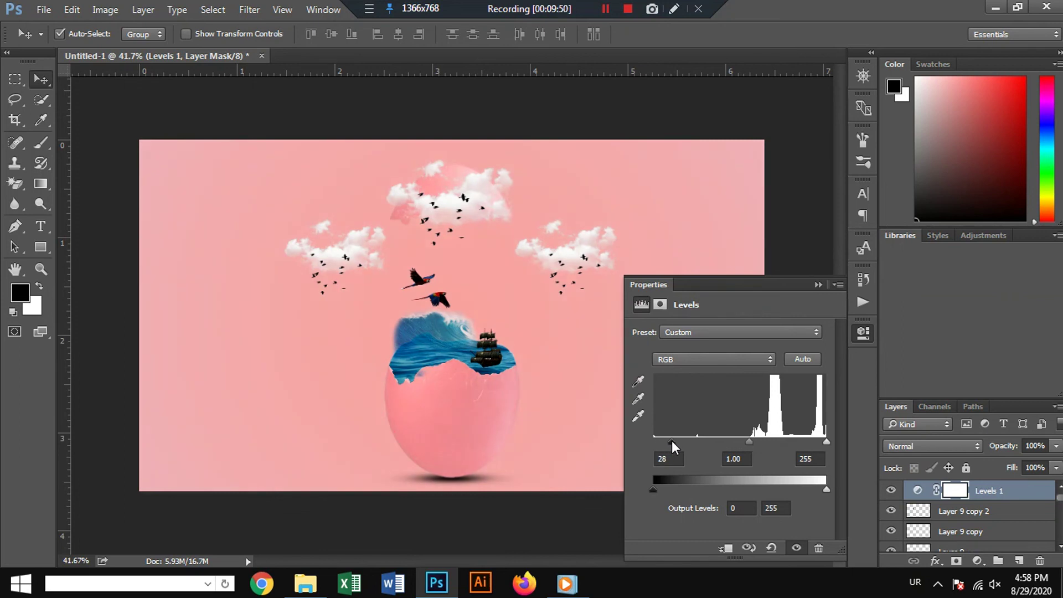
left_click_drag(826, 442, 820, 442)
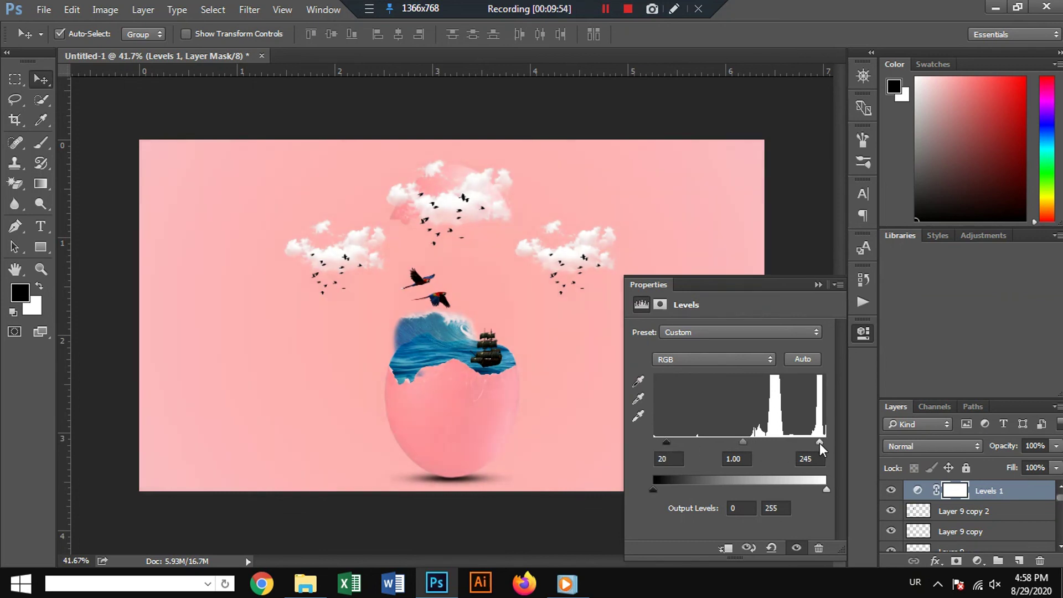
left_click(817, 285)
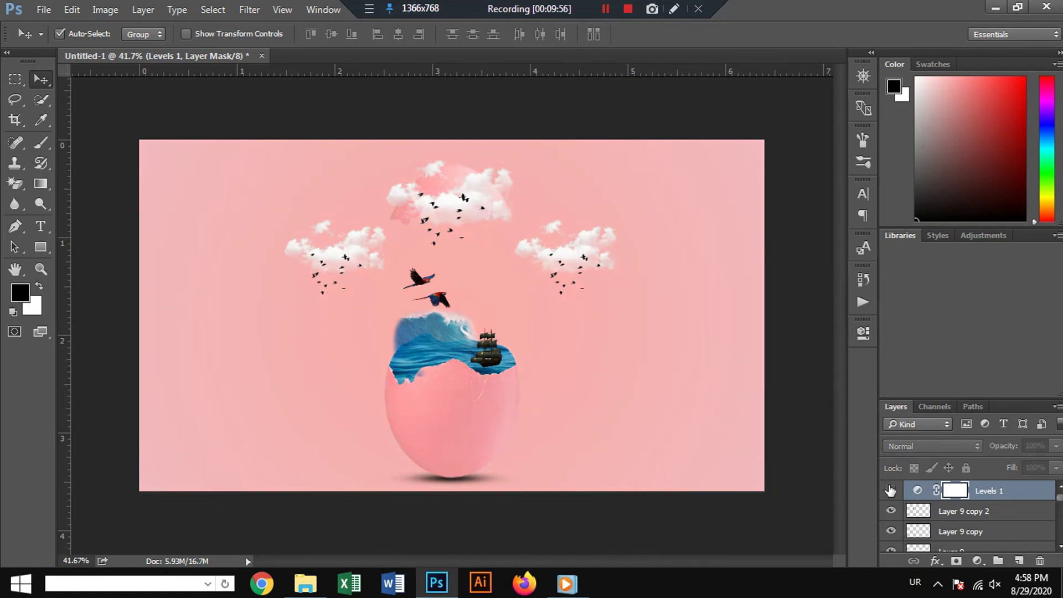